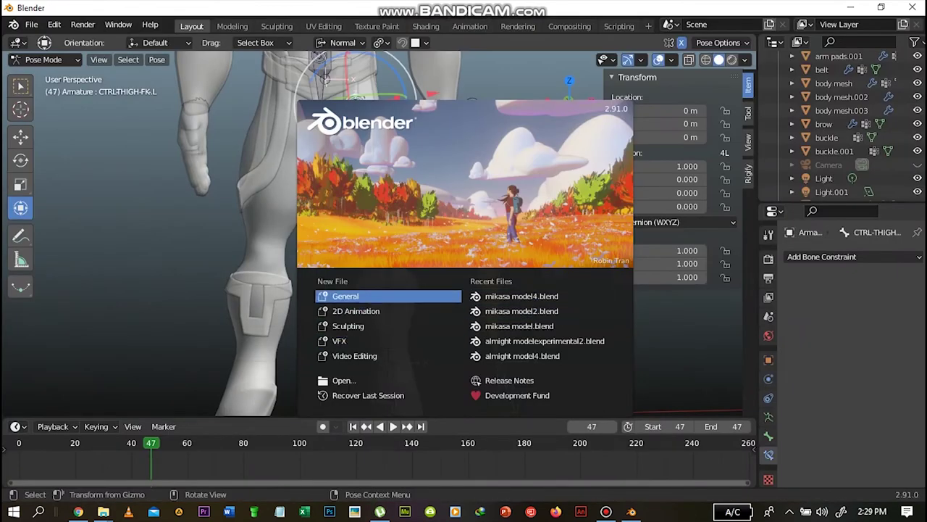
Dismiss the splash screen and load the factory settings to get a fresh default scene.
{"action": "key", "text": "Escape"}
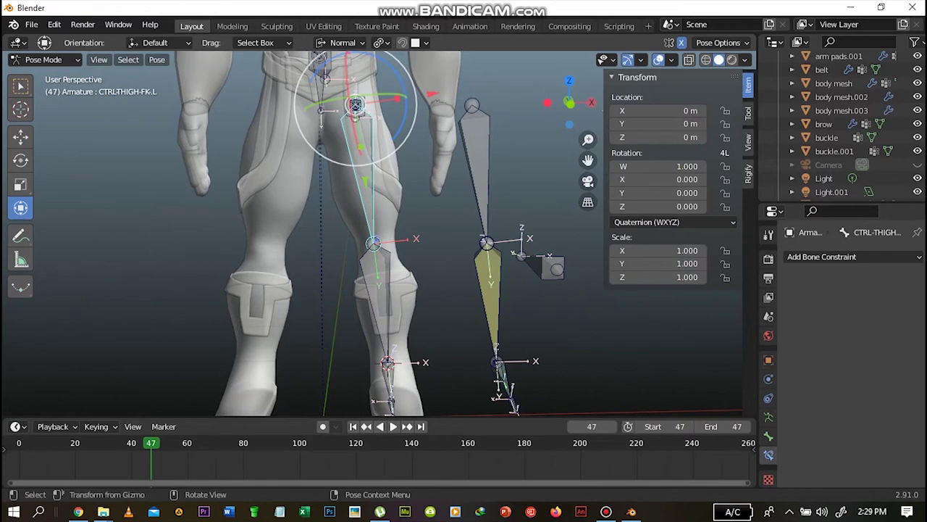
{"action": "left_click", "coordinate": [32, 24]}
{"action": "mouse_move", "coordinate": [52, 208]}
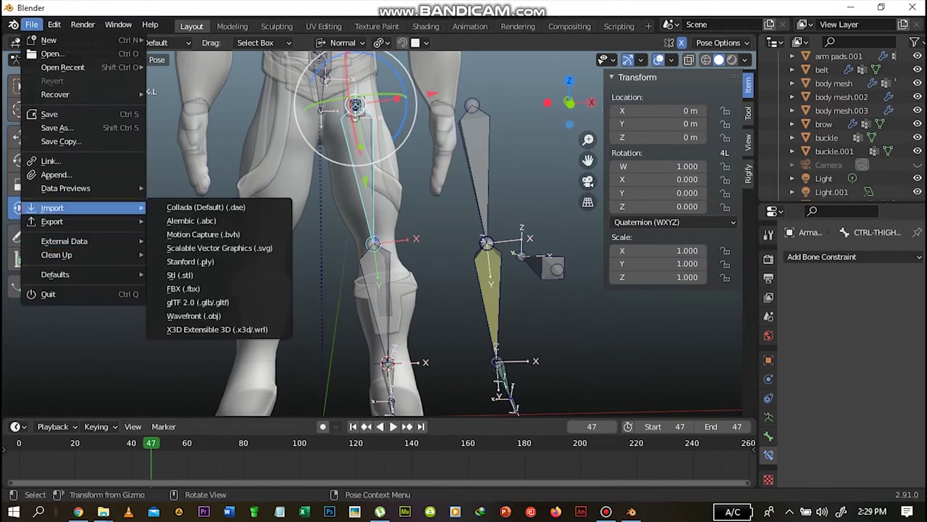
{"action": "mouse_move", "coordinate": [57, 254]}
{"action": "mouse_move", "coordinate": [55, 274]}
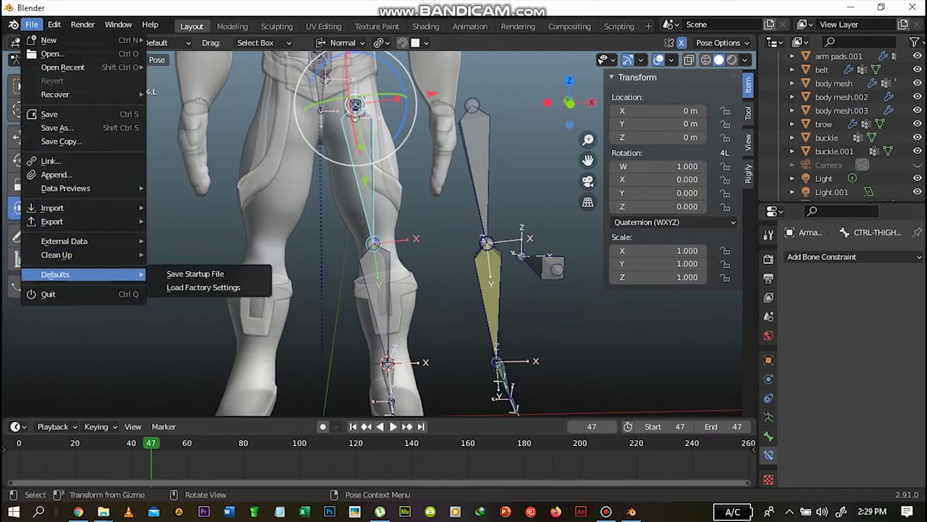
{"action": "left_click", "coordinate": [185, 287]}
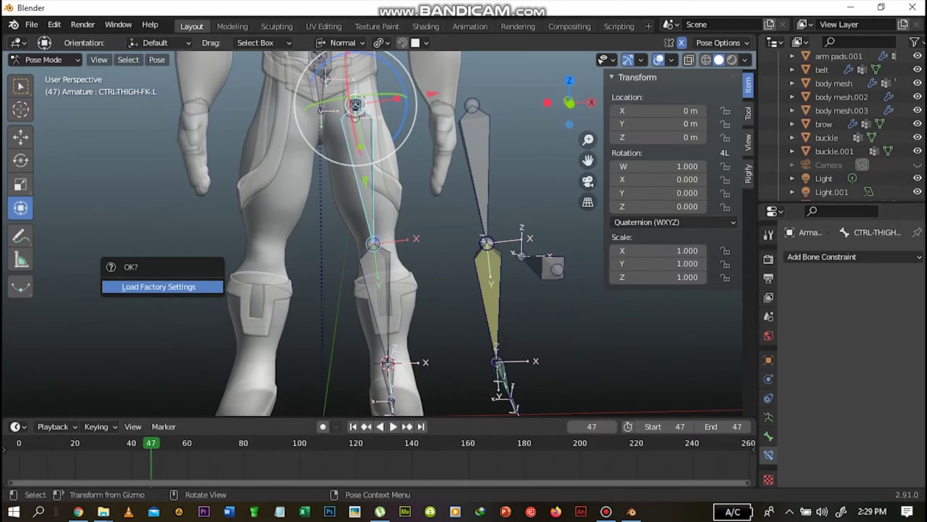
{"action": "key", "text": "Return"}
{"action": "left_click_drag", "start_coordinate": [724, 94], "coordinate": [751, 86]}
{"action": "left_click_drag", "start_coordinate": [752, 140], "coordinate": [724, 101]}
{"action": "left_click", "coordinate": [716, 108]}
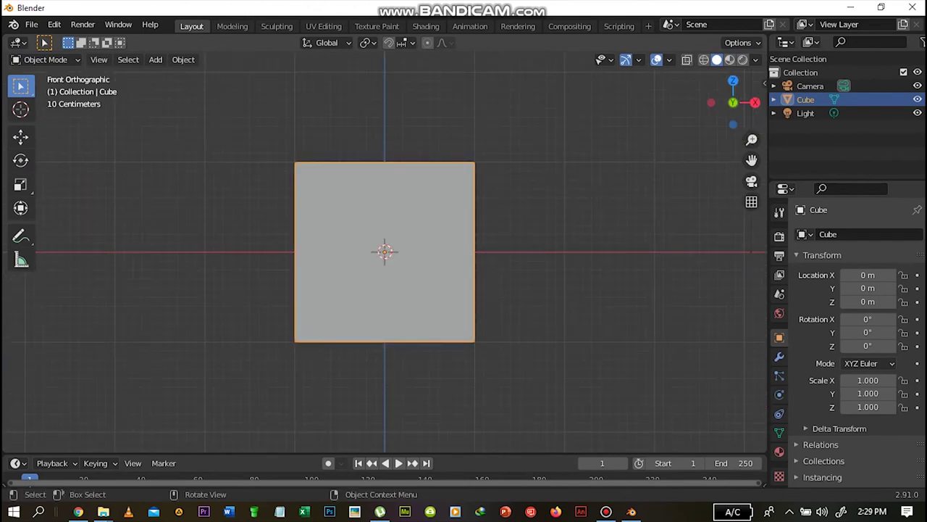
{"action": "left_click_drag", "start_coordinate": [734, 103], "coordinate": [706, 133]}
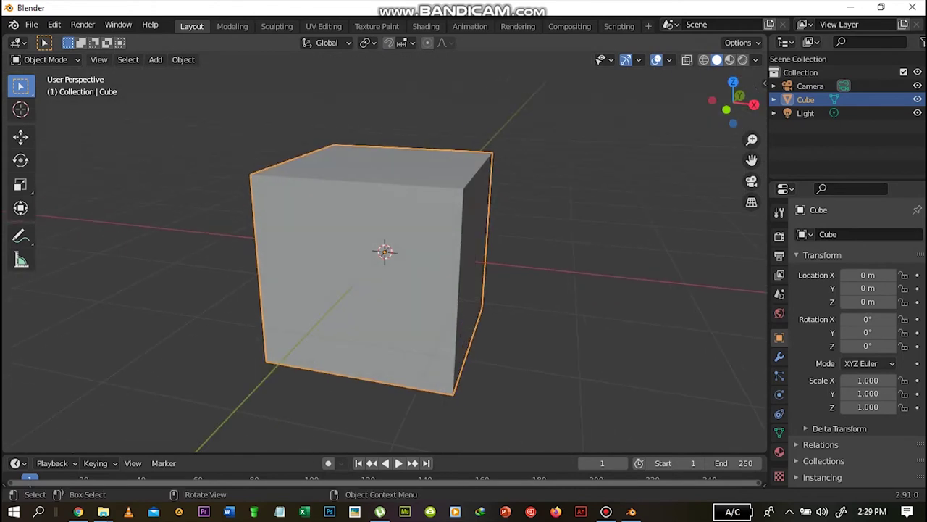
{"action": "key", "text": "x"}
{"action": "key", "text": "Return"}
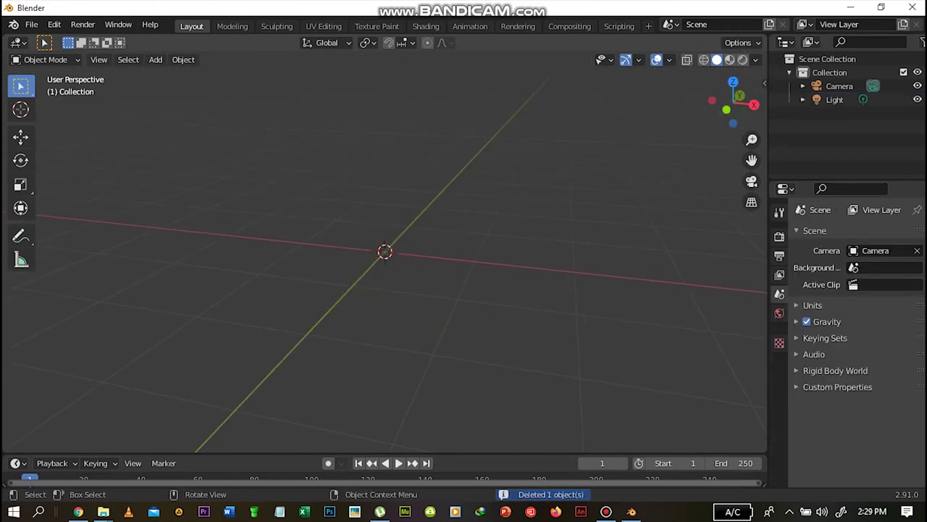
{"action": "key", "text": "shift+a"}
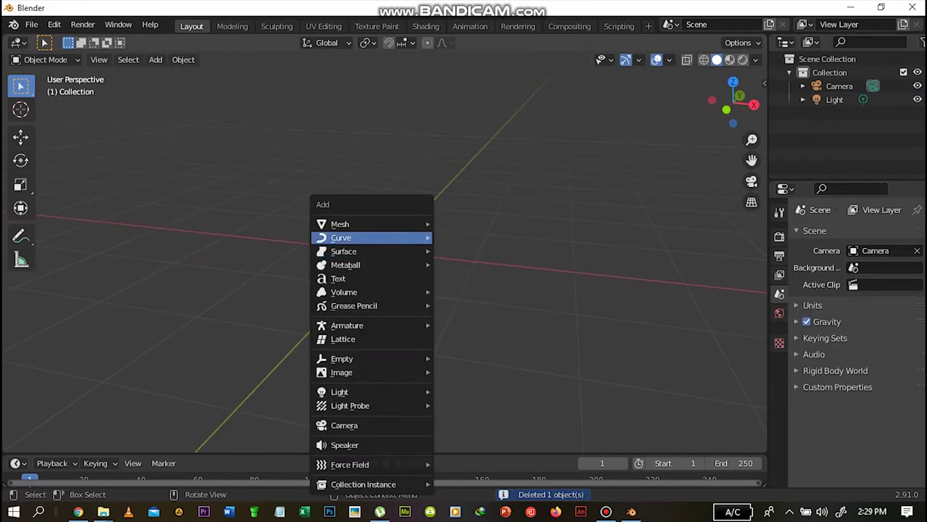
{"action": "mouse_move", "coordinate": [370, 224]}
{"action": "left_click", "coordinate": [462, 223]}
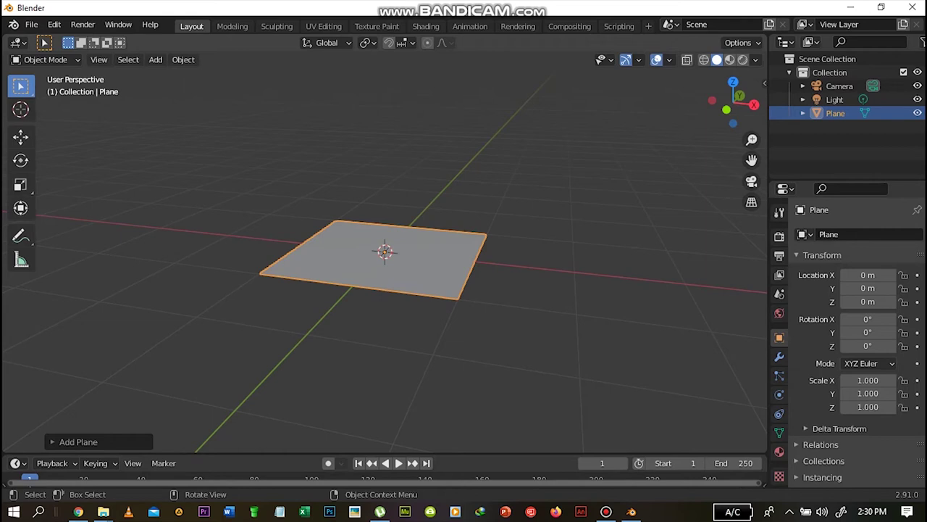
{"action": "key", "text": "ctrl+z"}
{"action": "key", "text": "ctrl+z"}
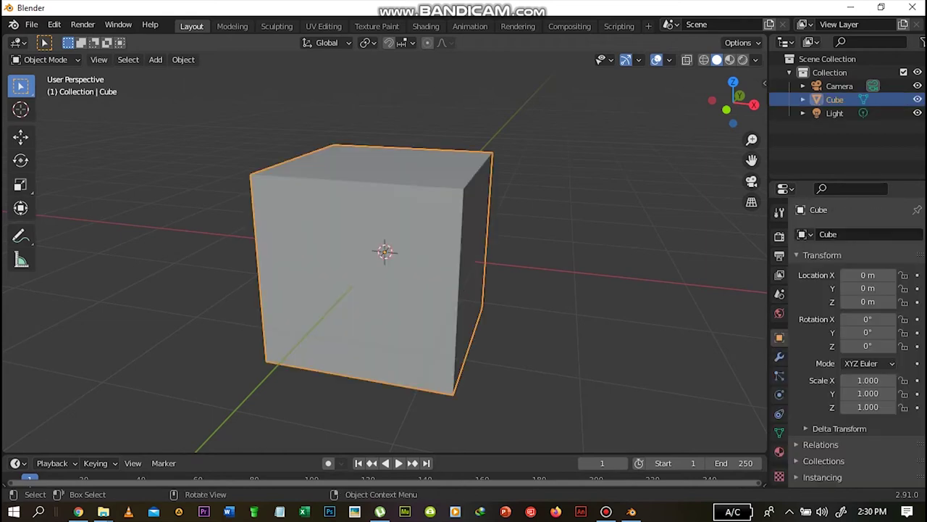
Enter Edit Mode on the default cube.
{"action": "mouse_move", "coordinate": [733, 101]}
{"action": "left_mouse_down"}
{"action": "mouse_move", "coordinate": [721, 101]}
{"action": "mouse_move", "coordinate": [746, 102]}
{"action": "mouse_move", "coordinate": [720, 103]}
{"action": "mouse_move", "coordinate": [741, 100]}
{"action": "left_mouse_up"}
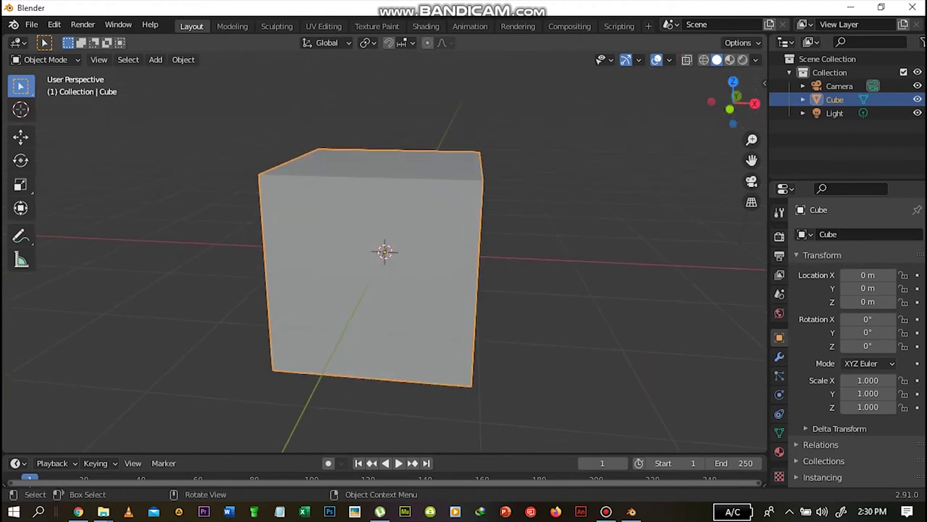
{"action": "left_click", "coordinate": [45, 59]}
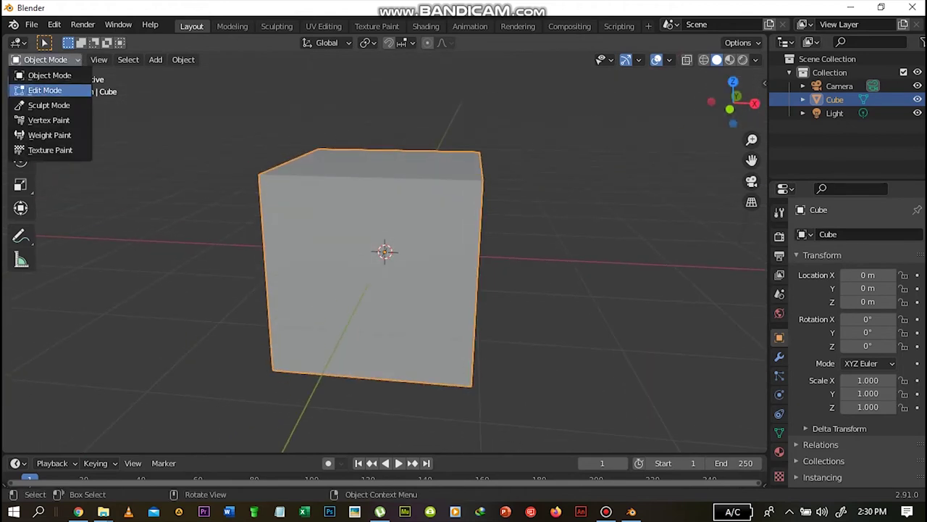
{"action": "left_click", "coordinate": [44, 89]}
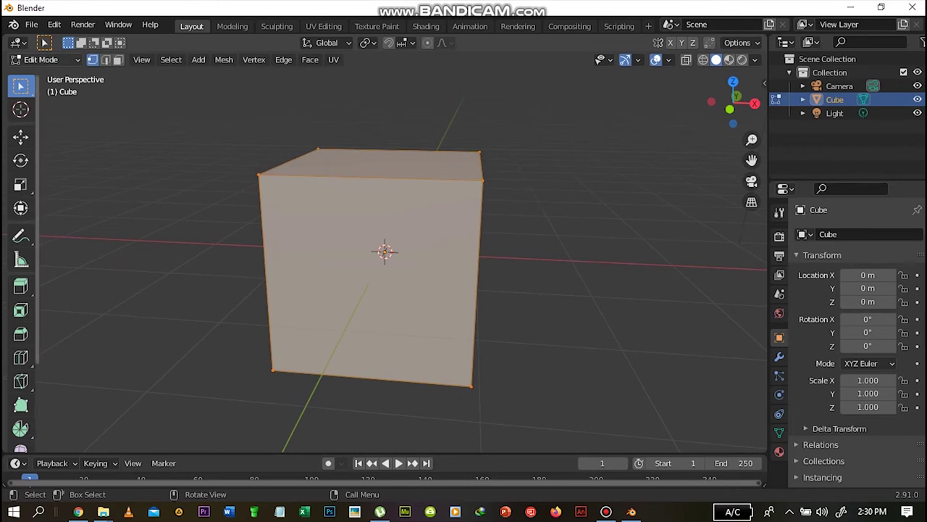
Scale the whole cube mesh down uniformly to a small block around the origin.
{"action": "left_click_drag", "start_coordinate": [733, 101], "coordinate": [752, 173]}
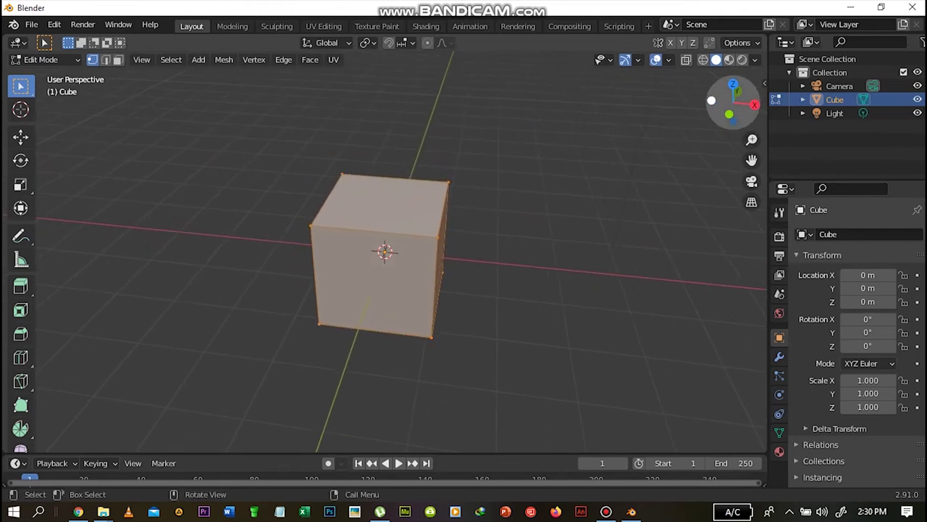
{"action": "left_click", "coordinate": [711, 101]}
{"action": "left_click", "coordinate": [755, 103]}
{"action": "left_click_drag", "start_coordinate": [752, 103], "coordinate": [738, 128]}
{"action": "key", "text": "s"}
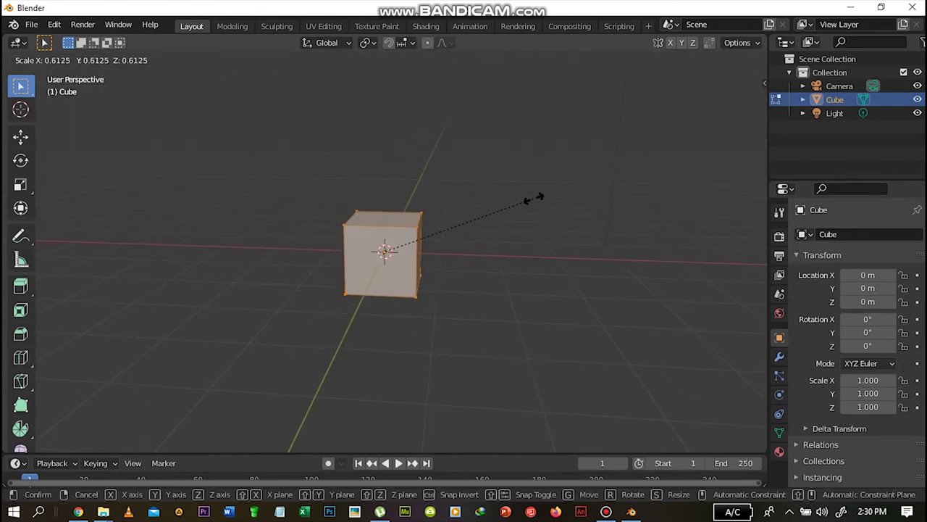
{"action": "left_click", "coordinate": [449, 232]}
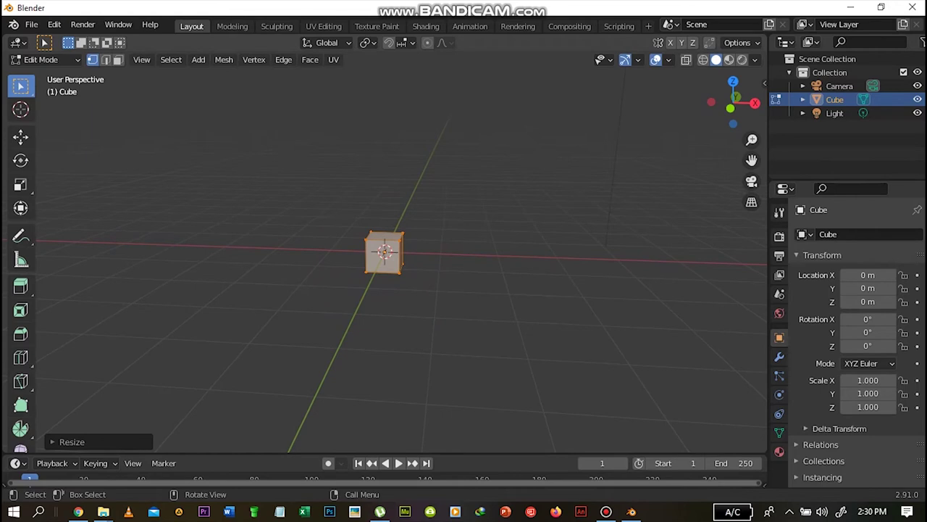
Stretch the block along Z into a tall column and raise it along Z until its base sits just below the origin.
{"action": "key", "text": "s"}
{"action": "key", "text": "z"}
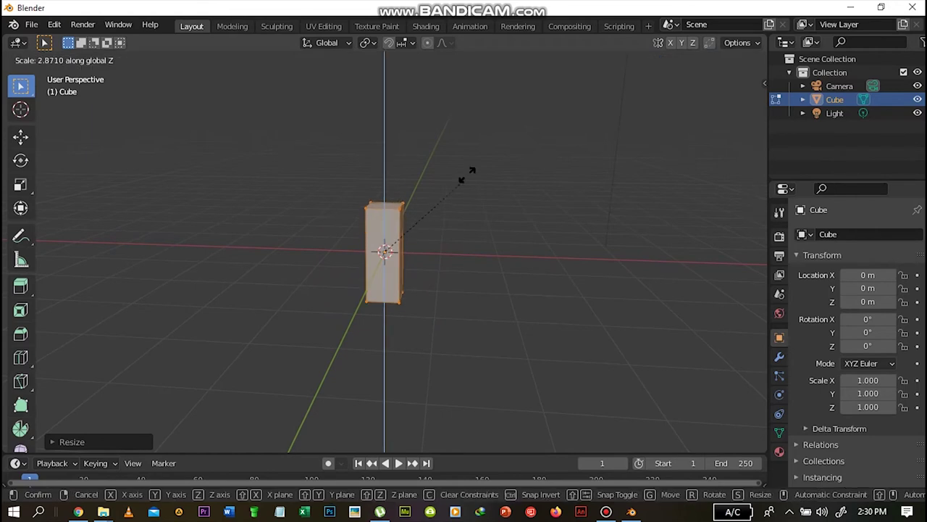
{"action": "left_click", "coordinate": [520, 137]}
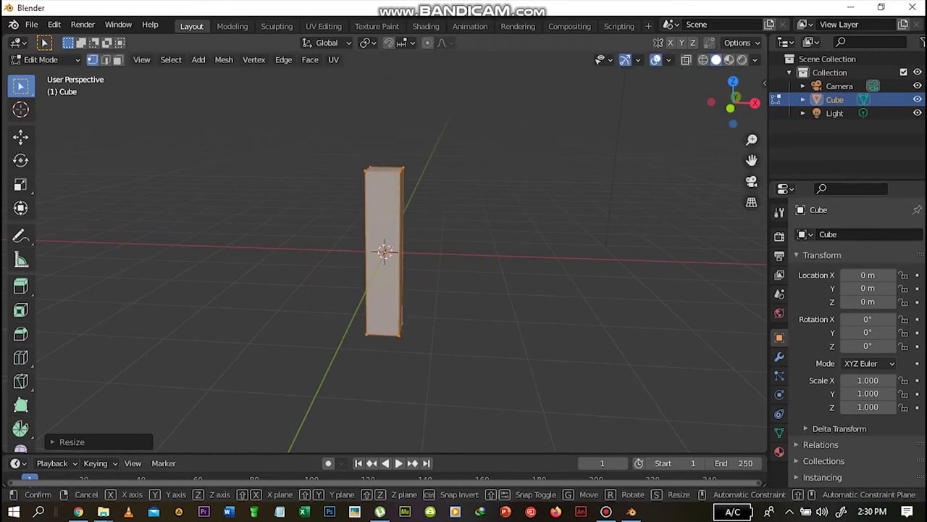
{"action": "key", "text": "g"}
{"action": "key", "text": "z"}
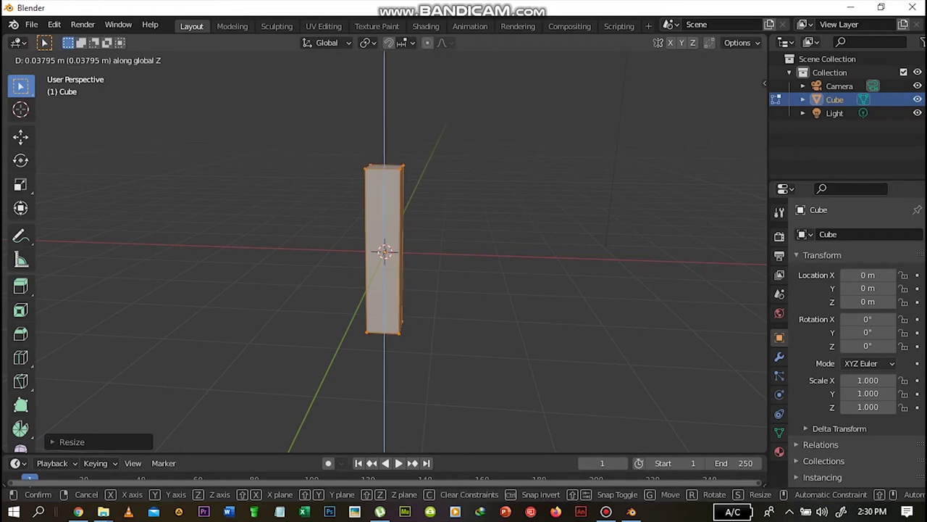
{"action": "key", "text": "Return"}
Add five horizontal loop cuts to the column: four grouped around mid-height and one near the base.
{"action": "mouse_move", "coordinate": [734, 103]}
{"action": "left_mouse_down"}
{"action": "mouse_move", "coordinate": [673, 116]}
{"action": "mouse_move", "coordinate": [628, 105]}
{"action": "mouse_move", "coordinate": [670, 94]}
{"action": "mouse_move", "coordinate": [722, 100]}
{"action": "left_mouse_up"}
{"action": "left_click_drag", "start_coordinate": [752, 140], "coordinate": [752, 185]}
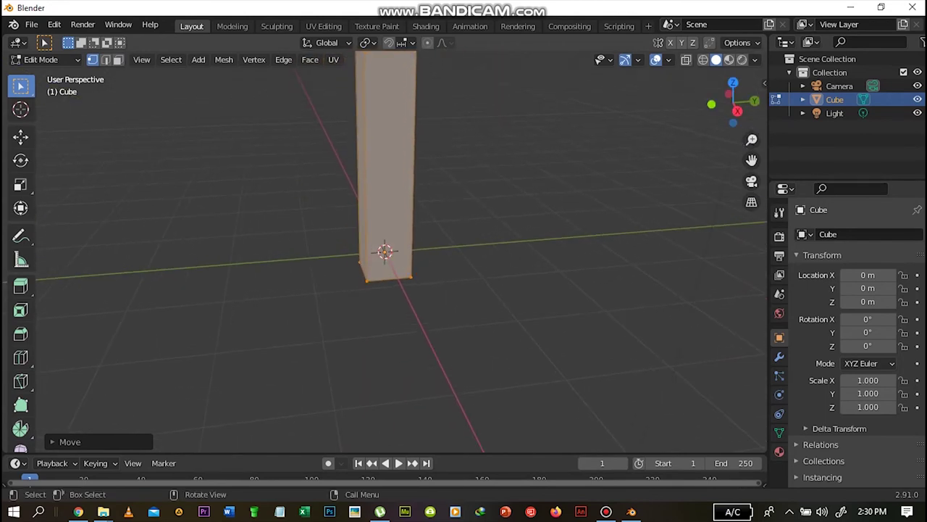
{"action": "left_click", "coordinate": [712, 104]}
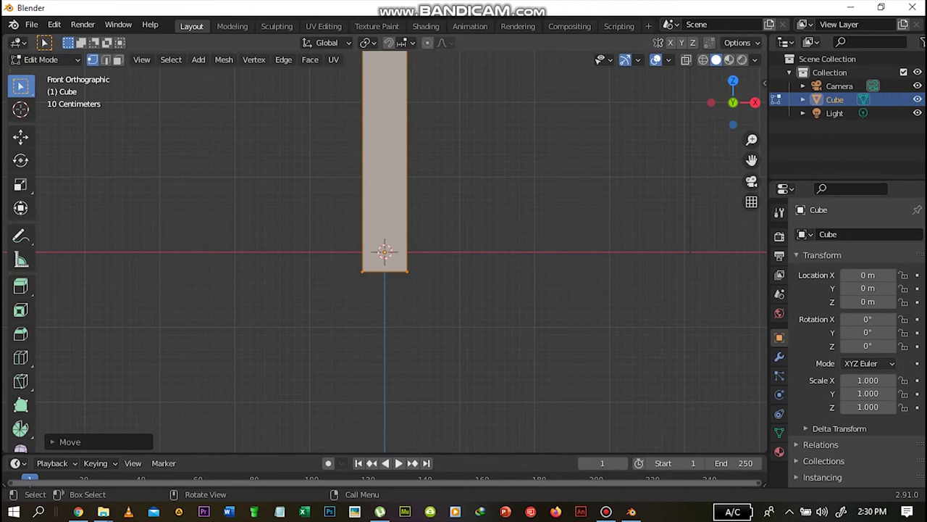
{"action": "left_click", "coordinate": [21, 357]}
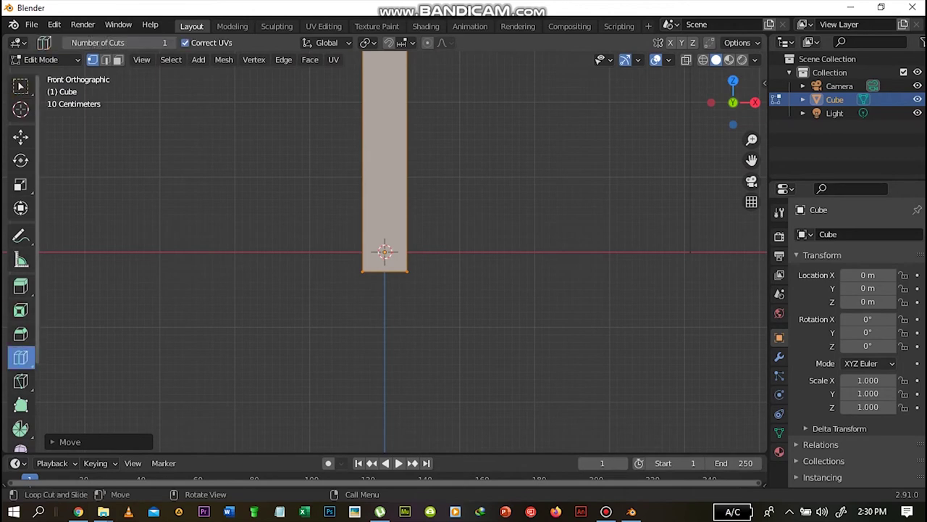
{"action": "left_click", "coordinate": [367, 167]}
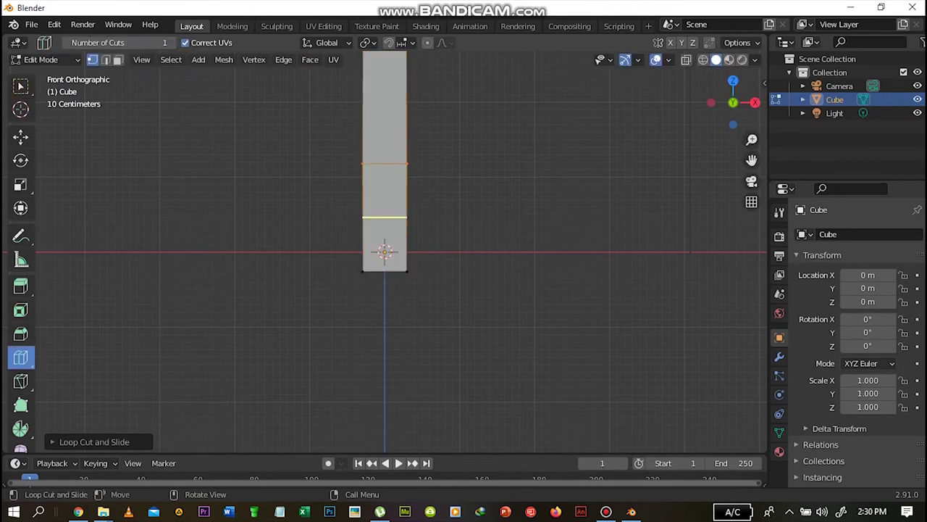
{"action": "left_click", "coordinate": [407, 108]}
{"action": "left_click_drag", "start_coordinate": [408, 116], "coordinate": [409, 168]}
{"action": "left_click_drag", "start_coordinate": [407, 102], "coordinate": [407, 150]}
{"action": "left_click_drag", "start_coordinate": [407, 218], "coordinate": [407, 262]}
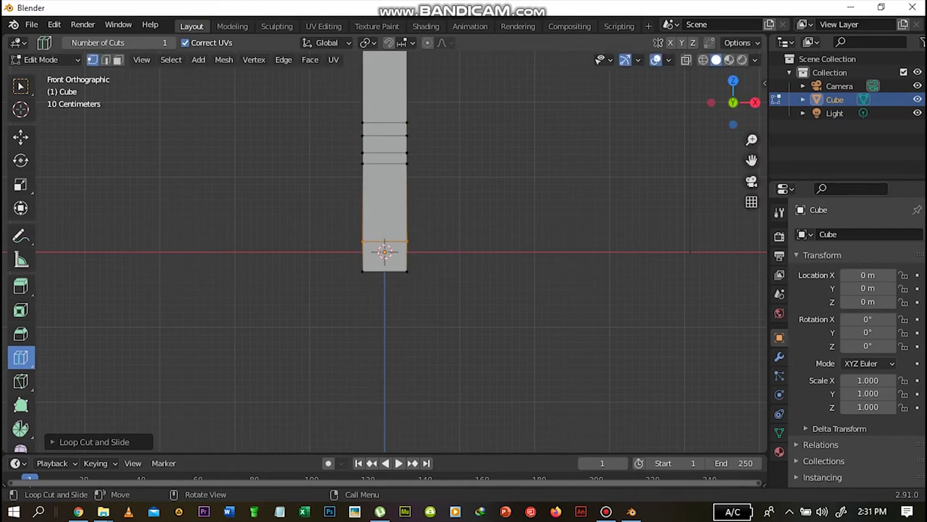
Extrude the lowest face on the column's +X side outward about 0.6 m to form a foot.
{"action": "left_click", "coordinate": [20, 87]}
{"action": "left_click_drag", "start_coordinate": [733, 103], "coordinate": [714, 104]}
{"action": "key", "text": "3"}
{"action": "left_click_drag", "start_coordinate": [752, 140], "coordinate": [752, 109]}
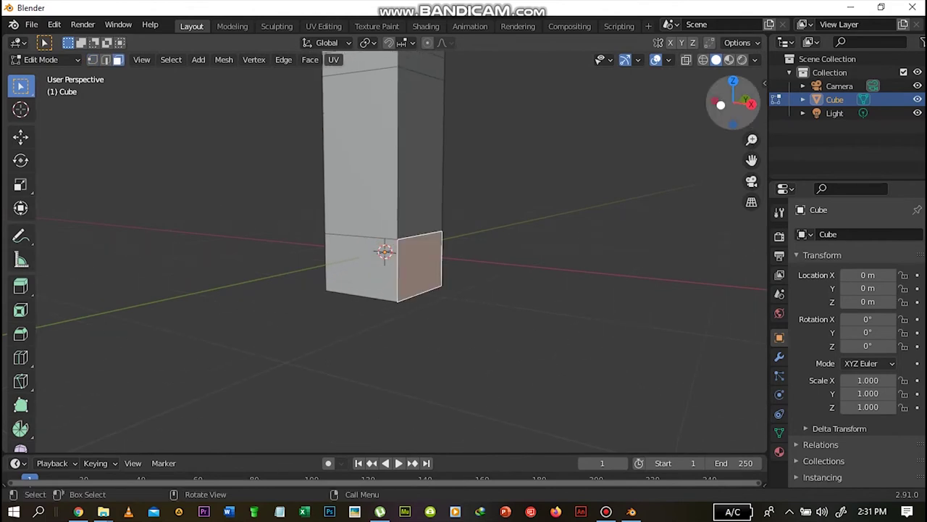
{"action": "left_click", "coordinate": [719, 104]}
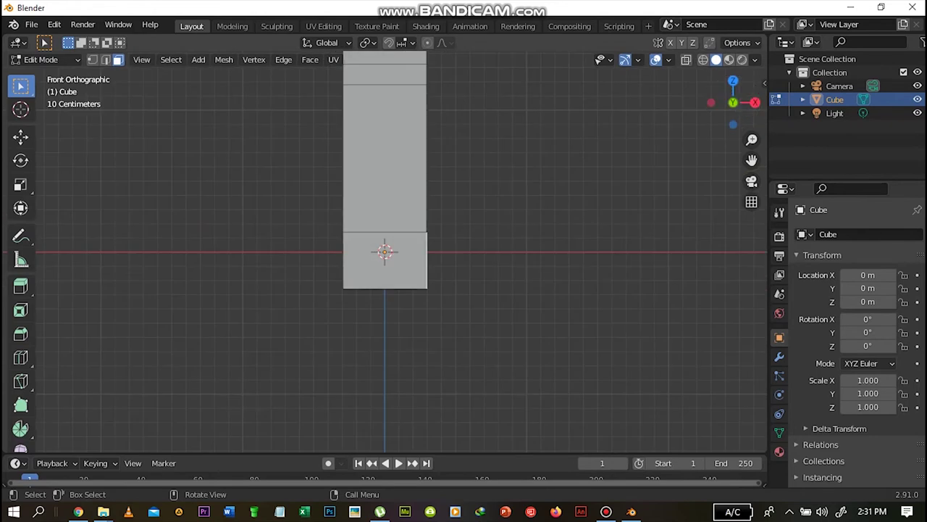
{"action": "key", "text": "e"}
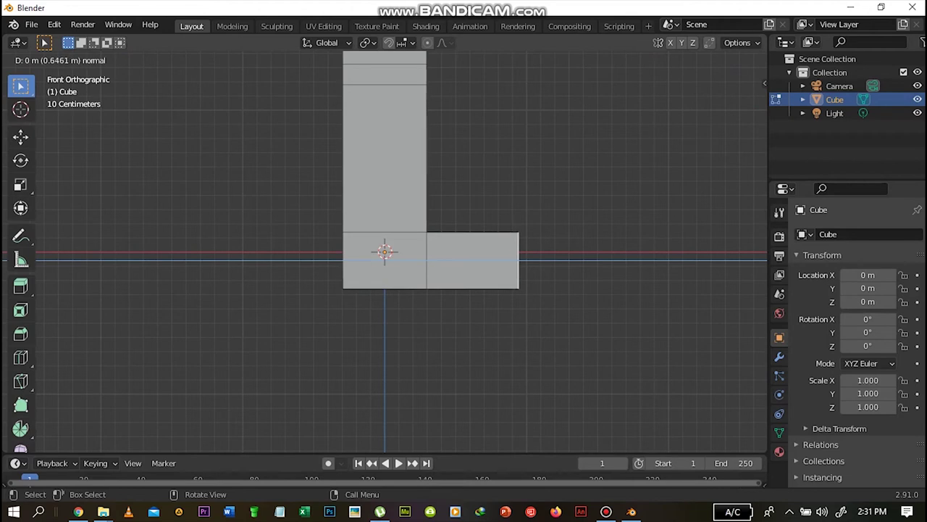
{"action": "key", "text": "Return"}
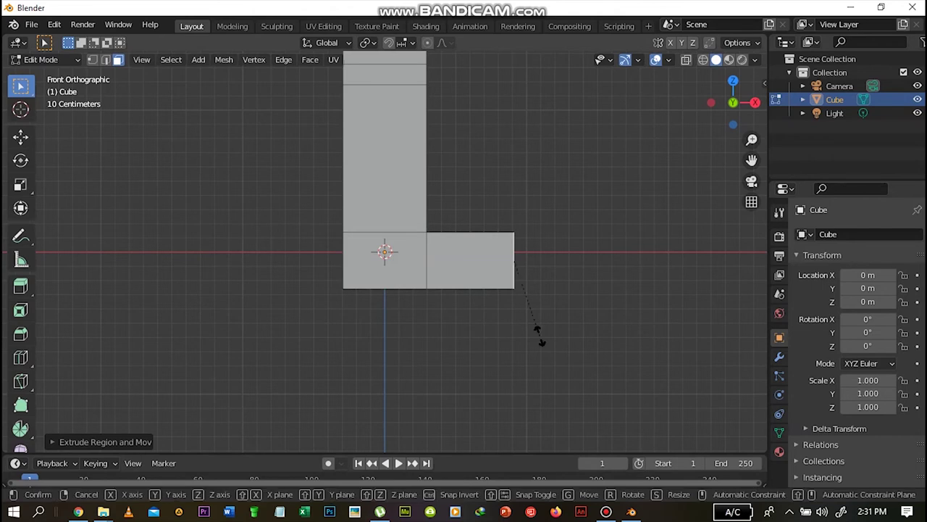
Shrink the foot's front face and lower it about 0.07 m so the sole is level with the heel.
{"action": "key", "text": "s"}
{"action": "key", "text": "Return"}
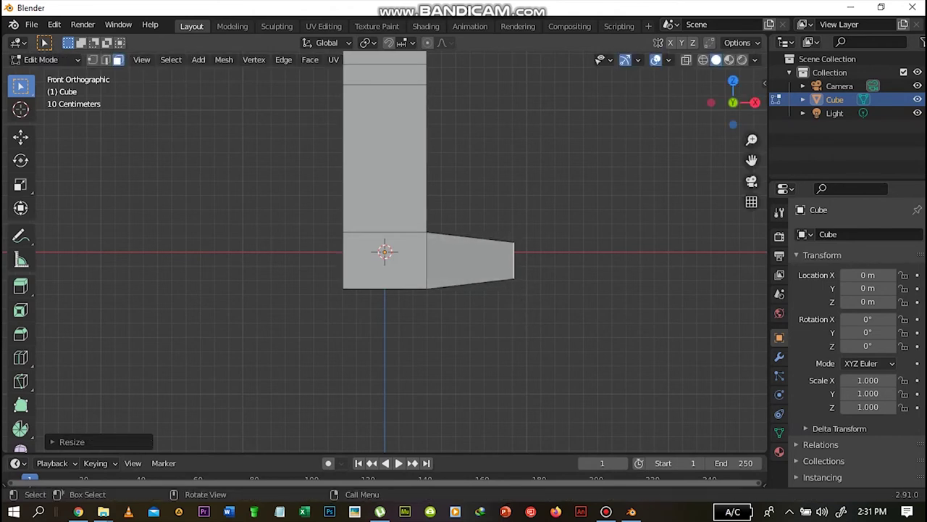
{"action": "key", "text": "g"}
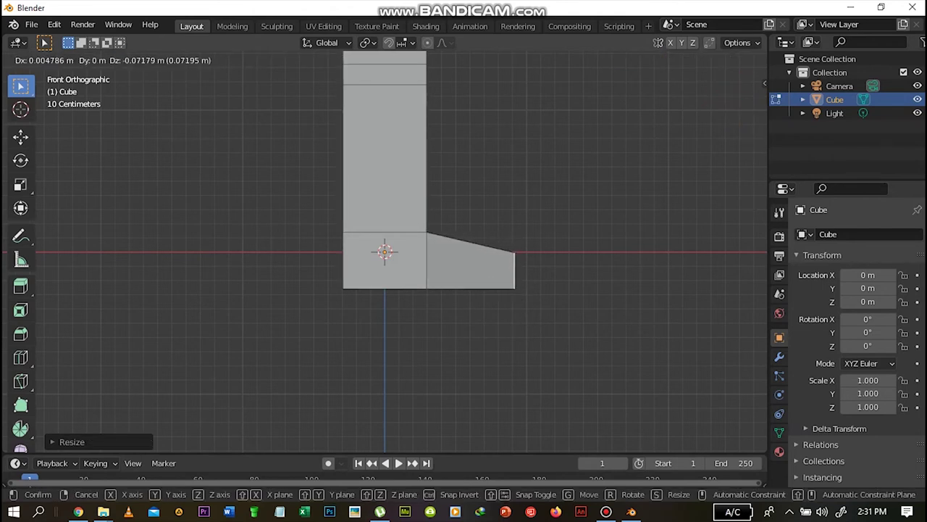
{"action": "key", "text": "Return"}
Widen the foot's front face along Y to slightly broader than the column.
{"action": "left_click_drag", "start_coordinate": [734, 105], "coordinate": [575, 142]}
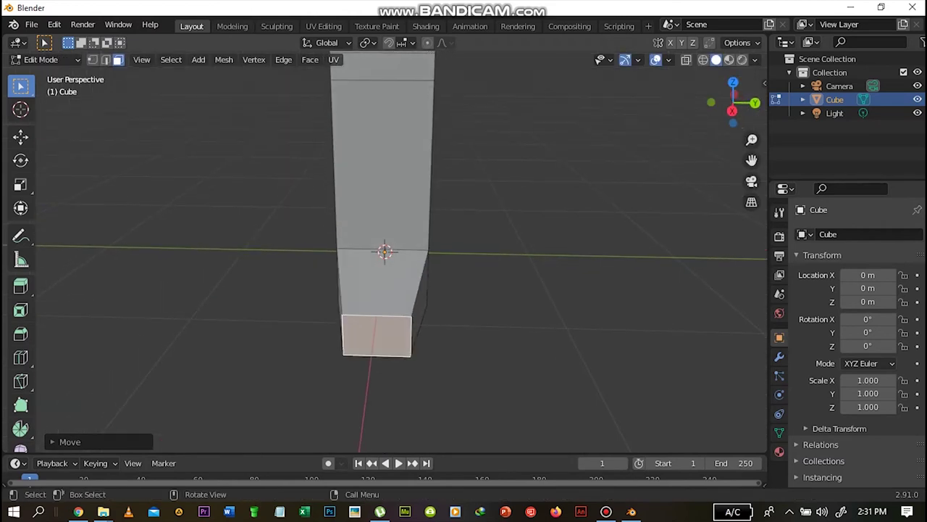
{"action": "key", "text": "s"}
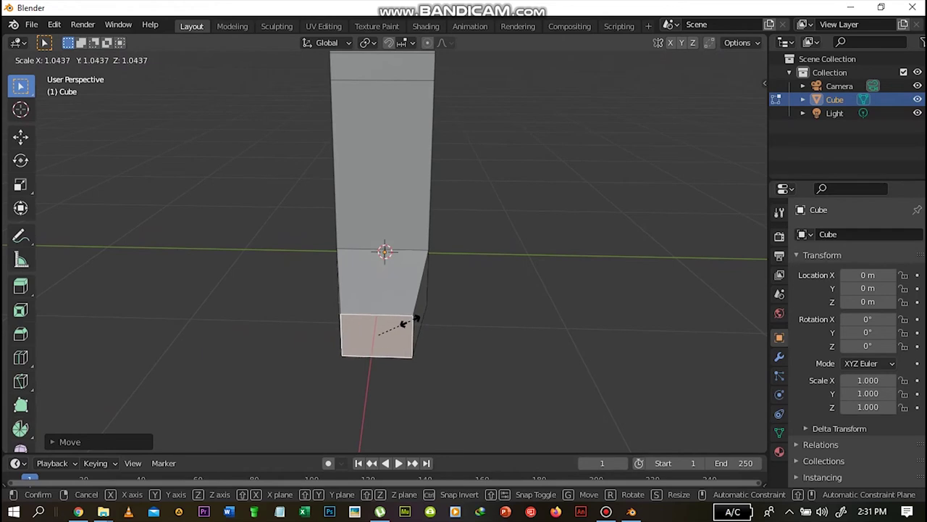
{"action": "key", "text": "y"}
{"action": "left_click", "coordinate": [423, 320]}
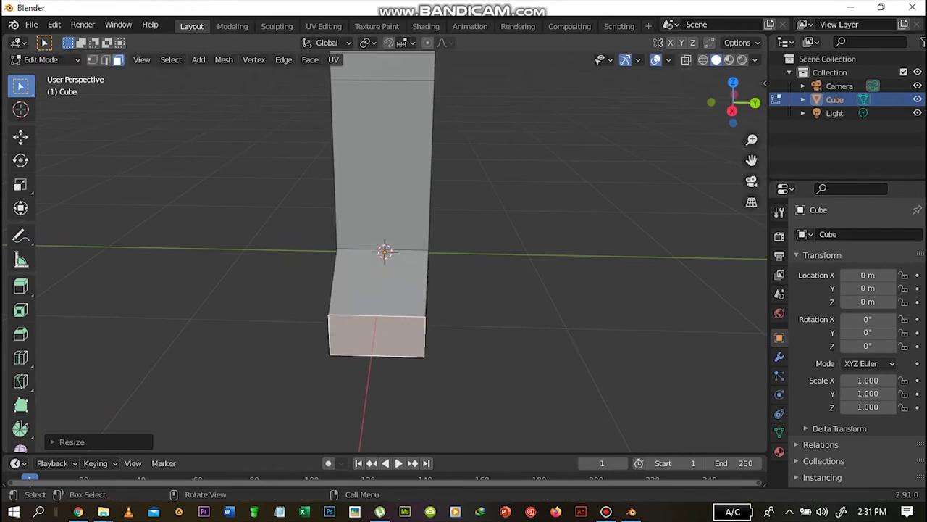
Slide the second-highest knee edge loop down along the column, closer to the loop beneath it.
{"action": "left_click_drag", "start_coordinate": [752, 140], "coordinate": [751, 217]}
{"action": "left_click_drag", "start_coordinate": [734, 106], "coordinate": [597, 82]}
{"action": "left_click_drag", "start_coordinate": [751, 139], "coordinate": [751, 73]}
{"action": "left_click_drag", "start_coordinate": [752, 160], "coordinate": [739, 281]}
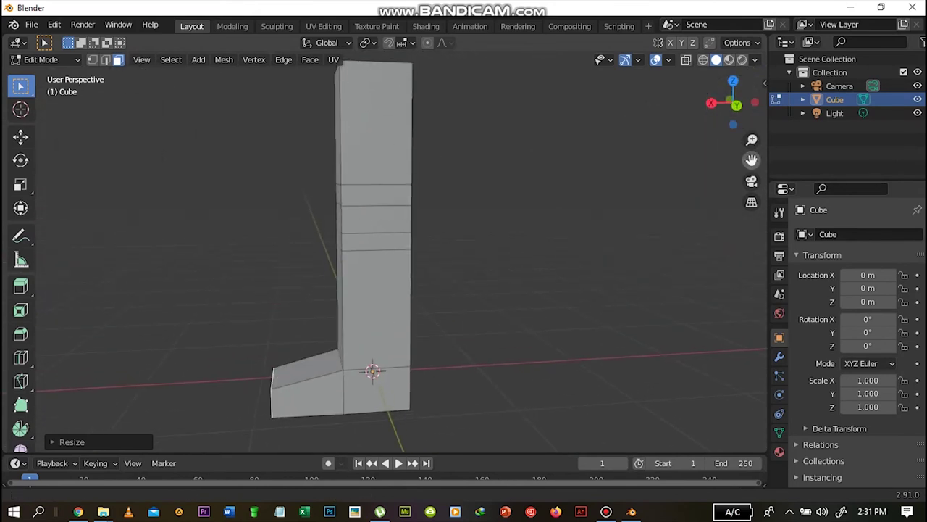
{"action": "left_click_drag", "start_coordinate": [751, 140], "coordinate": [770, 212]}
{"action": "left_click_drag", "start_coordinate": [751, 140], "coordinate": [751, 84]}
{"action": "left_click_drag", "start_coordinate": [734, 103], "coordinate": [612, 105]}
{"action": "key", "text": "2"}
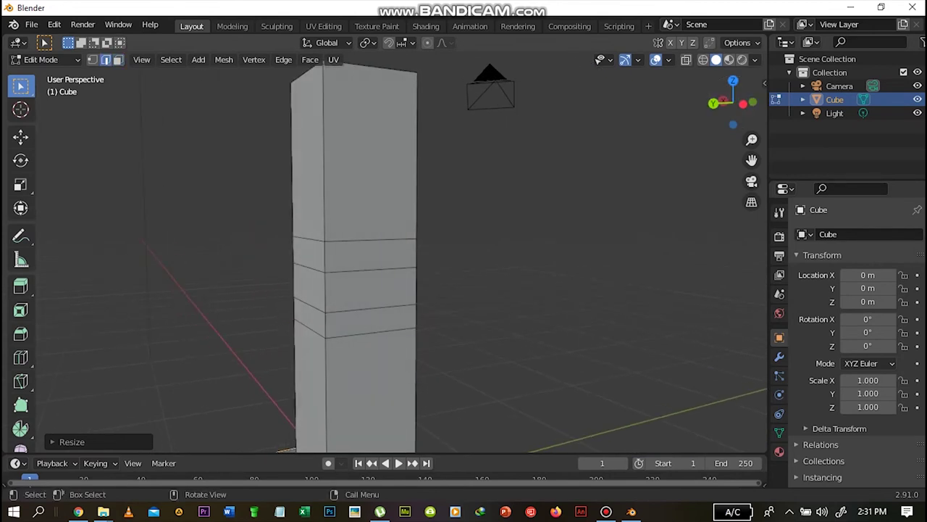
{"action": "left_click", "coordinate": [371, 271], "text": "alt"}
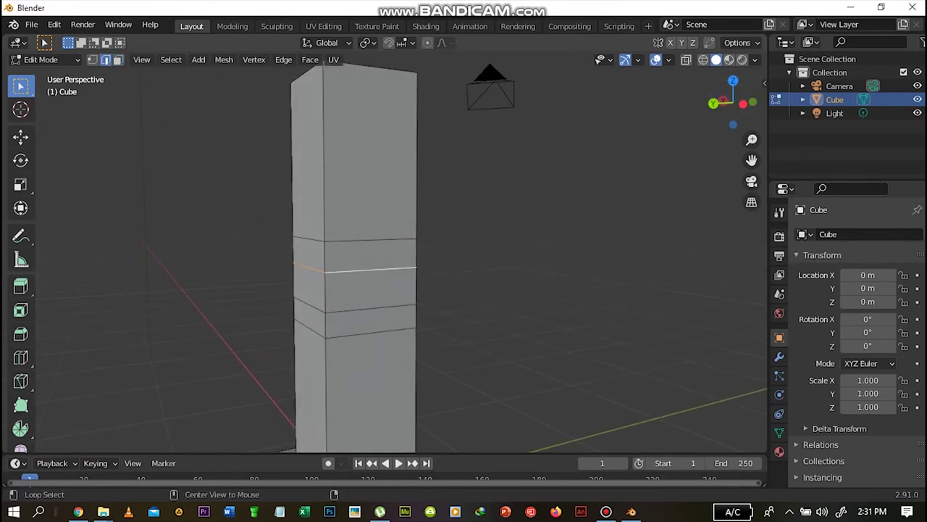
{"action": "key", "text": "g"}
{"action": "key", "text": "g"}
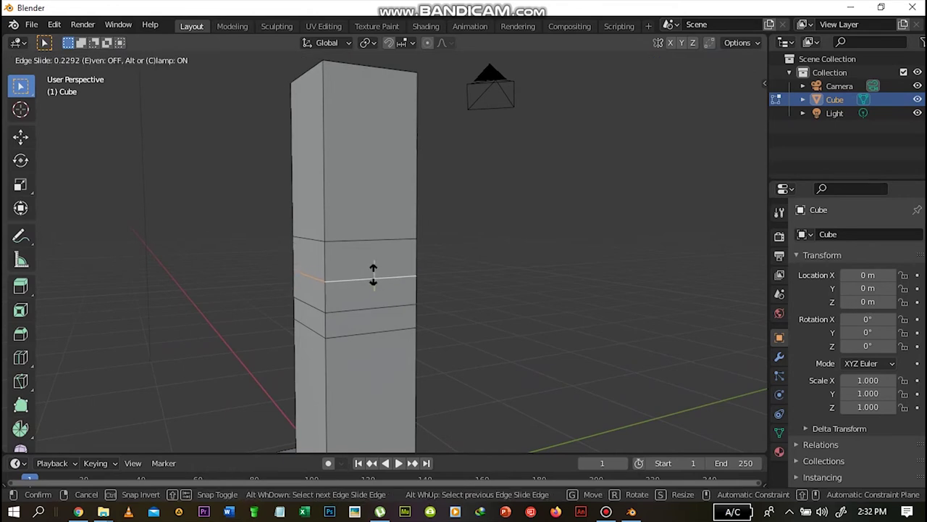
{"action": "left_click", "coordinate": [372, 283]}
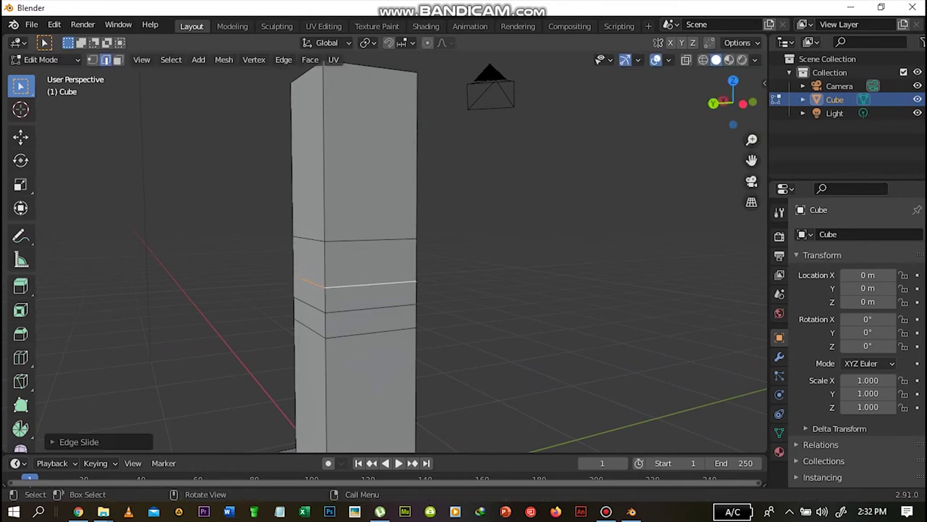
Slide the highest knee edge loop down so the four knee loops are about evenly spaced.
{"action": "left_click", "coordinate": [378, 240], "text": "alt"}
{"action": "key", "text": "g"}
{"action": "key", "text": "g"}
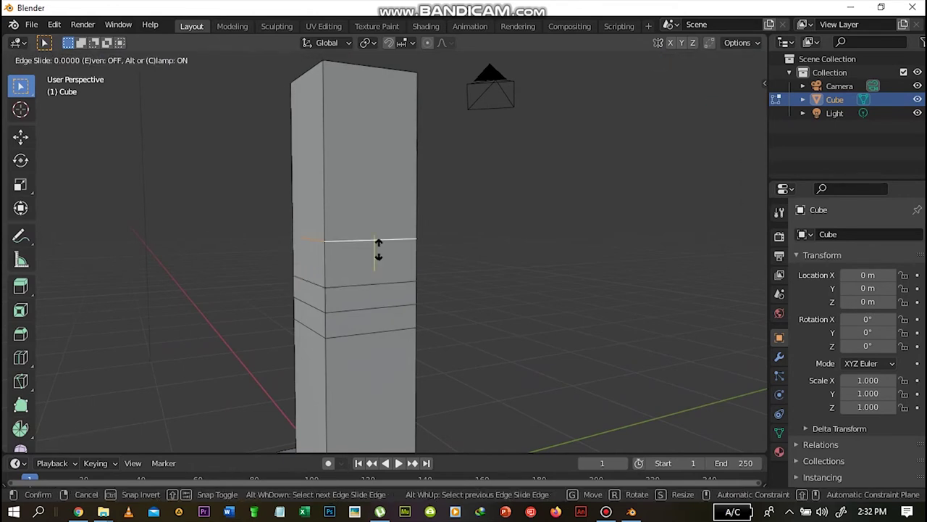
{"action": "left_click", "coordinate": [378, 300]}
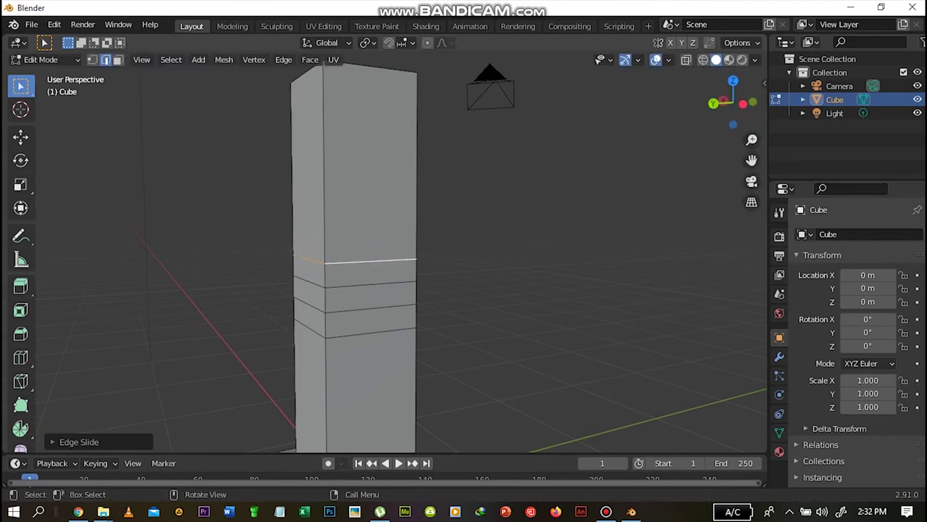
Add two centred vertical loop cuts to the leg, one down the front and foot and one down the sides.
{"action": "mouse_move", "coordinate": [726, 99]}
{"action": "left_mouse_down"}
{"action": "mouse_move", "coordinate": [803, 100]}
{"action": "mouse_move", "coordinate": [683, 100]}
{"action": "mouse_move", "coordinate": [737, 102]}
{"action": "left_mouse_up"}
{"action": "left_click_drag", "start_coordinate": [733, 103], "coordinate": [671, 103]}
{"action": "left_click_drag", "start_coordinate": [752, 140], "coordinate": [752, 193]}
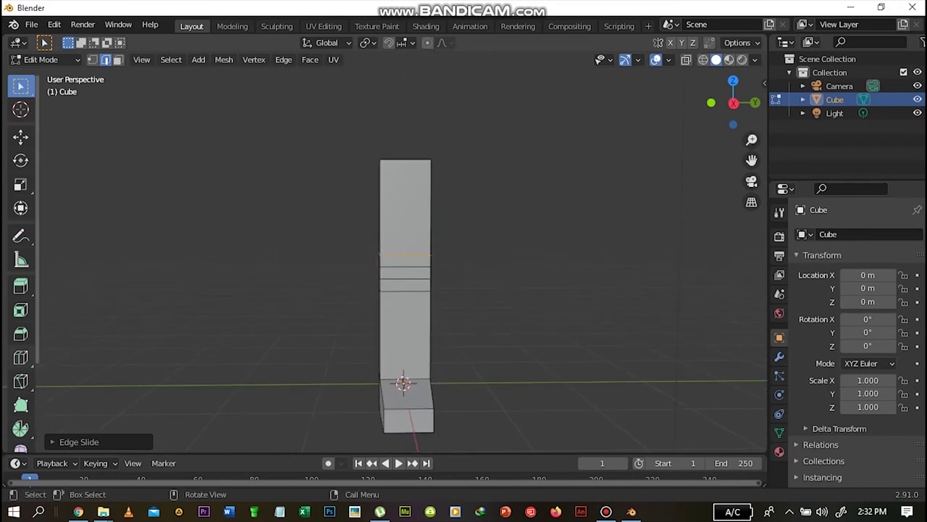
{"action": "left_click", "coordinate": [21, 357]}
{"action": "left_click", "coordinate": [407, 277]}
{"action": "mouse_move", "coordinate": [733, 102]}
{"action": "left_mouse_down"}
{"action": "mouse_move", "coordinate": [810, 103]}
{"action": "mouse_move", "coordinate": [725, 102]}
{"action": "left_mouse_up"}
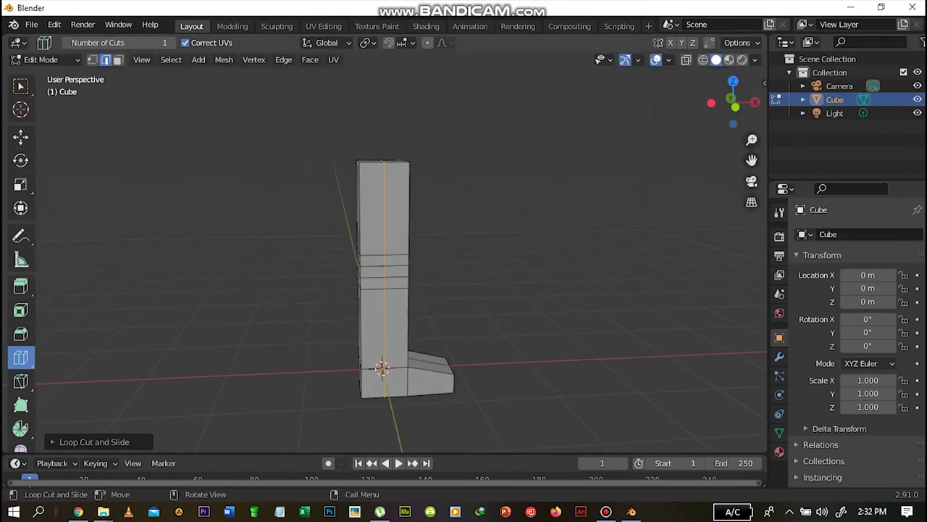
{"action": "left_click", "coordinate": [21, 86]}
Delete the four faces on the top end of the leg, leaving it open.
{"action": "left_click_drag", "start_coordinate": [733, 103], "coordinate": [638, 106]}
{"action": "left_click_drag", "start_coordinate": [751, 140], "coordinate": [725, 90]}
{"action": "left_click_drag", "start_coordinate": [725, 174], "coordinate": [751, 275]}
{"action": "mouse_move", "coordinate": [727, 98]}
{"action": "left_mouse_down"}
{"action": "mouse_move", "coordinate": [749, 102]}
{"action": "mouse_move", "coordinate": [725, 90]}
{"action": "left_mouse_up"}
{"action": "scroll", "coordinate": [725, 90], "scroll_direction": "up", "scroll_amount": 4}
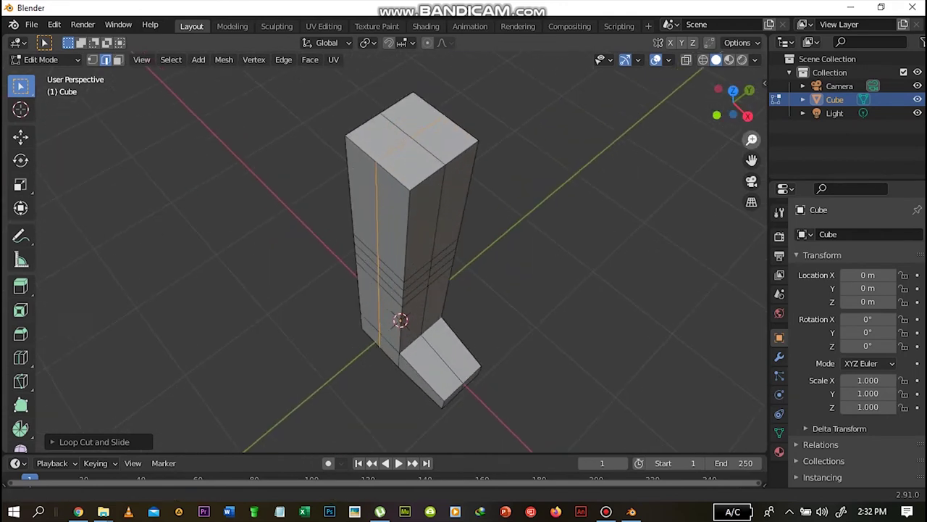
{"action": "left_click_drag", "start_coordinate": [752, 160], "coordinate": [744, 217]}
{"action": "mouse_move", "coordinate": [733, 102]}
{"action": "left_mouse_down"}
{"action": "mouse_move", "coordinate": [659, 99]}
{"action": "mouse_move", "coordinate": [562, 40]}
{"action": "mouse_move", "coordinate": [732, 116]}
{"action": "left_mouse_up"}
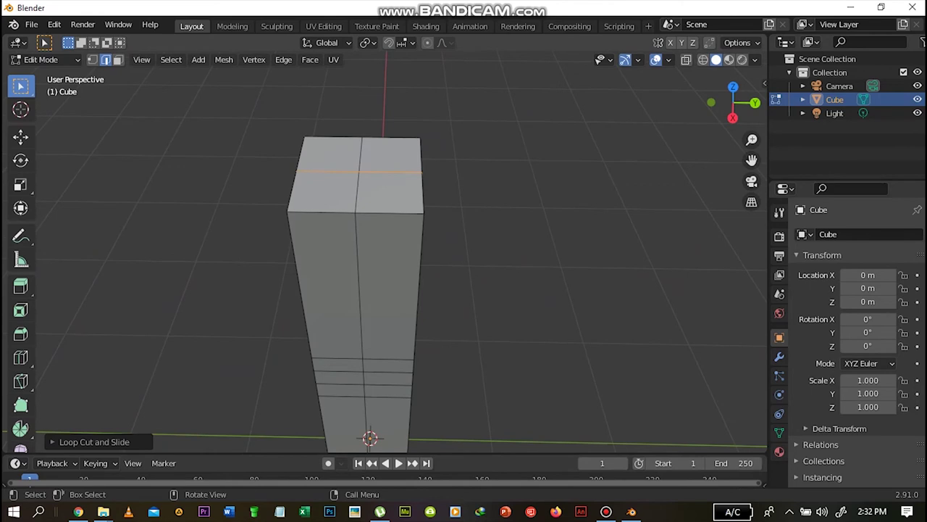
{"action": "key", "text": "3"}
{"action": "left_click", "coordinate": [326, 191], "text": "shift"}
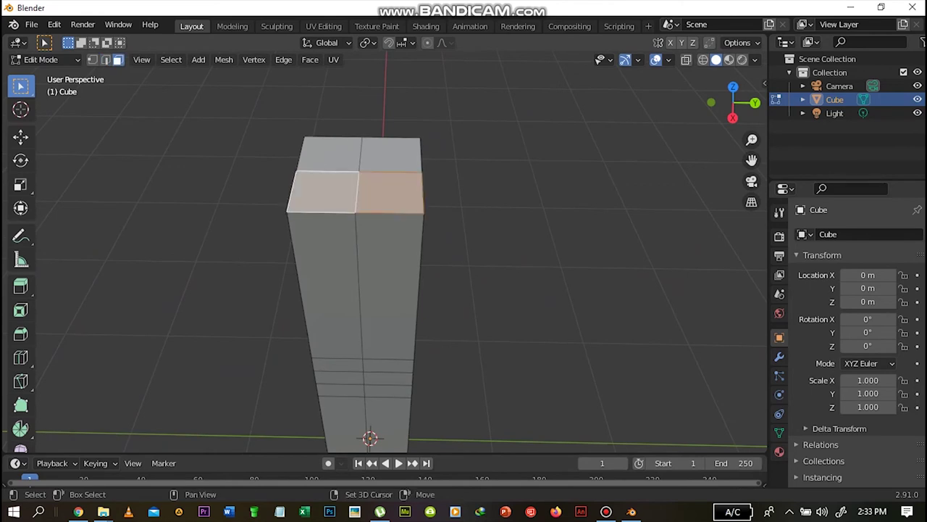
{"action": "left_click", "coordinate": [332, 155], "text": "shift"}
{"action": "left_click", "coordinate": [390, 156], "text": "shift"}
{"action": "key", "text": "x"}
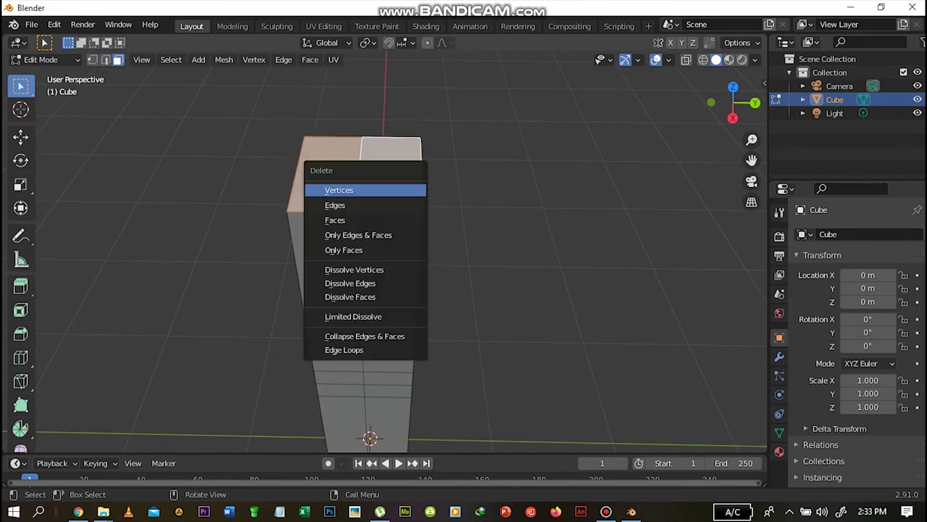
{"action": "left_click", "coordinate": [339, 219]}
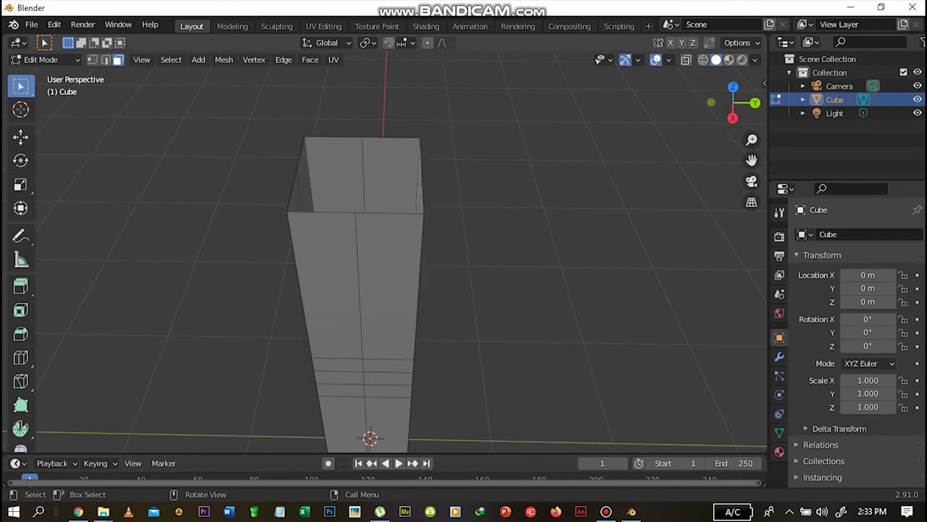
Return to Object Mode and add an armature with a single bone at the world origin.
{"action": "left_click", "coordinate": [755, 103]}
{"action": "left_click_drag", "start_coordinate": [752, 140], "coordinate": [751, 198]}
{"action": "left_click_drag", "start_coordinate": [733, 102], "coordinate": [439, 98]}
{"action": "left_click_drag", "start_coordinate": [752, 161], "coordinate": [657, 123]}
{"action": "left_click", "coordinate": [41, 60]}
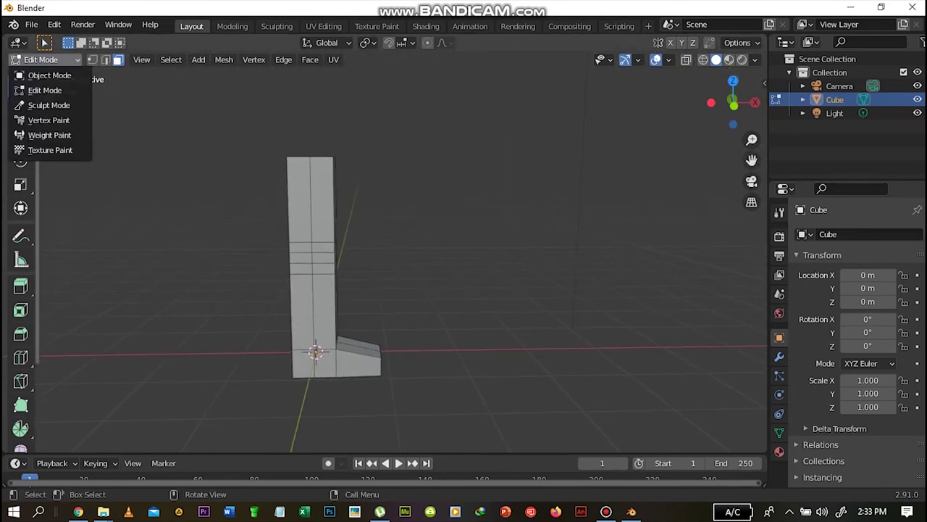
{"action": "left_click", "coordinate": [50, 75]}
{"action": "mouse_move", "coordinate": [733, 102]}
{"action": "left_mouse_down"}
{"action": "mouse_move", "coordinate": [732, 126]}
{"action": "mouse_move", "coordinate": [695, 181]}
{"action": "mouse_move", "coordinate": [844, 87]}
{"action": "mouse_move", "coordinate": [800, 81]}
{"action": "mouse_move", "coordinate": [732, 107]}
{"action": "left_mouse_up"}
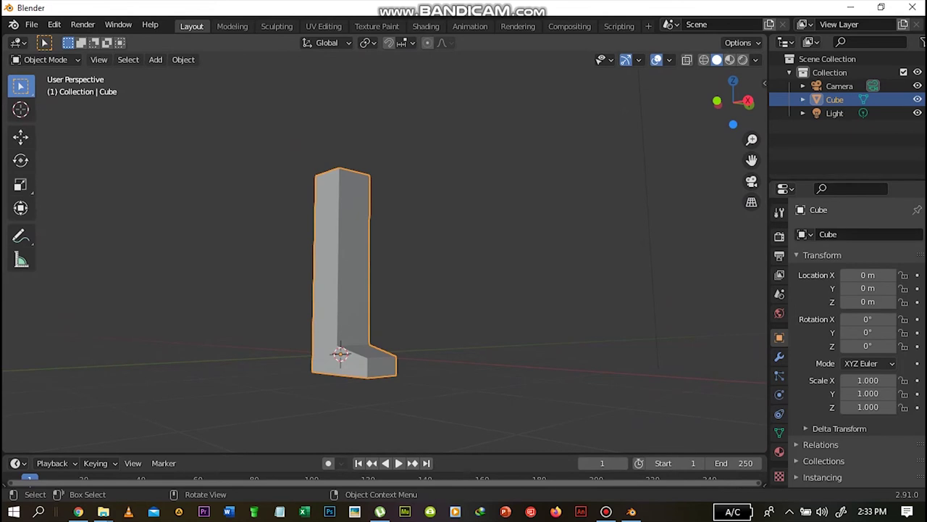
{"action": "key", "text": "shift+a"}
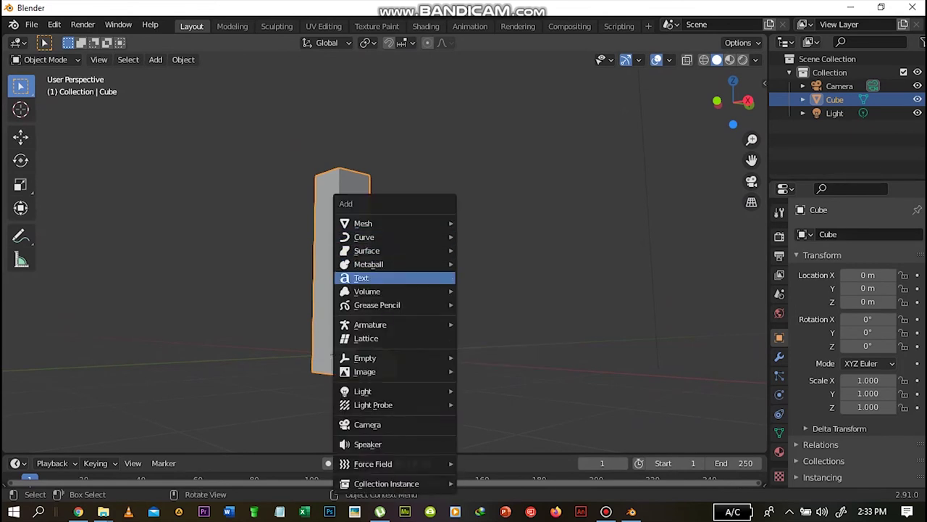
{"action": "left_click", "coordinate": [493, 324]}
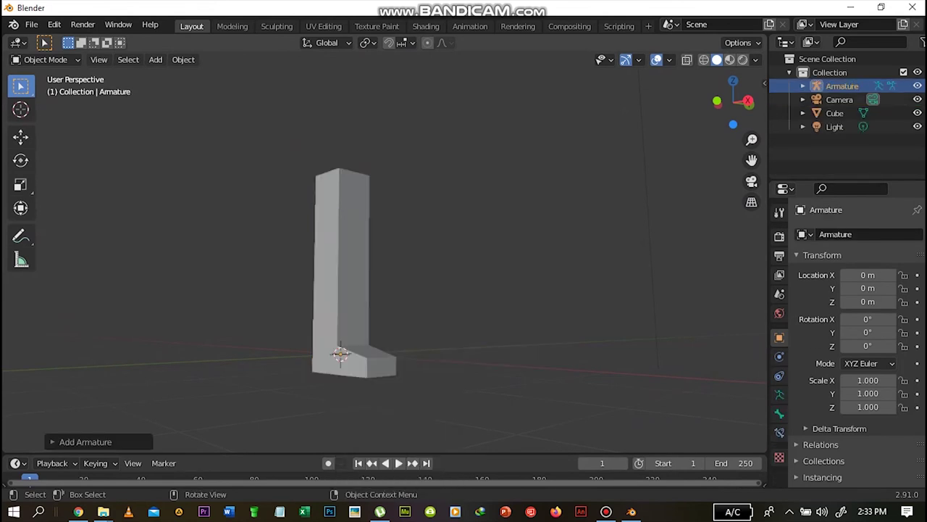
Turn on In Front in the armature's viewport display and leave X-ray off.
{"action": "left_click_drag", "start_coordinate": [733, 105], "coordinate": [752, 137]}
{"action": "scroll", "coordinate": [752, 139], "scroll_direction": "down", "scroll_amount": 1}
{"action": "left_click", "coordinate": [687, 60]}
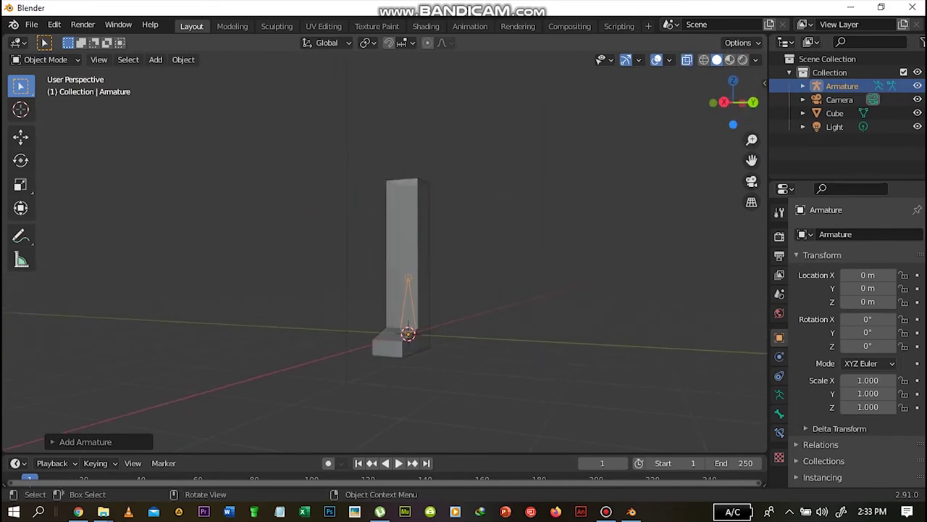
{"action": "left_click", "coordinate": [780, 413]}
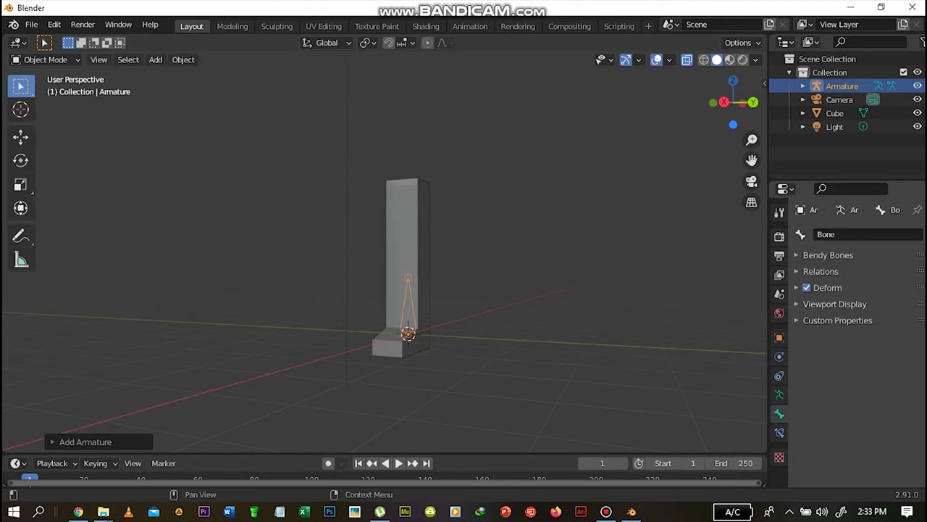
{"action": "left_click", "coordinate": [780, 394]}
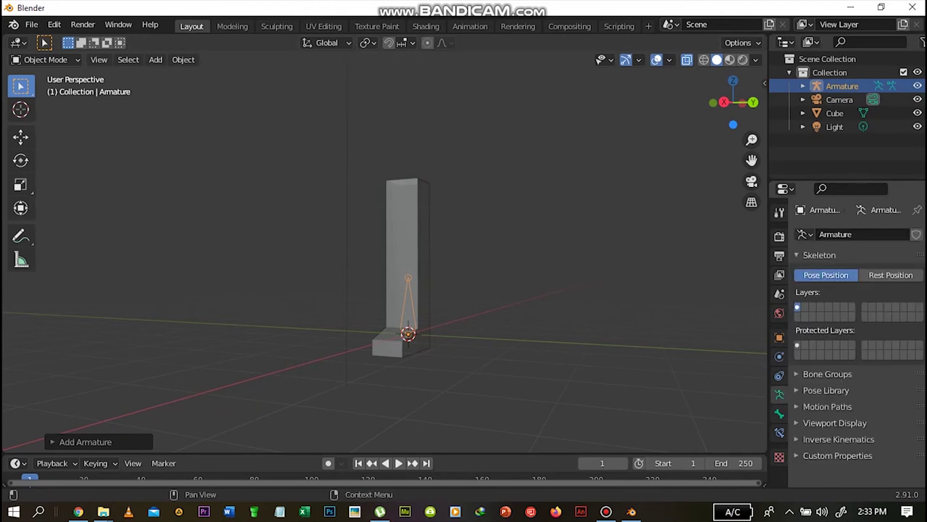
{"action": "left_click", "coordinate": [833, 422]}
{"action": "scroll", "coordinate": [855, 341], "scroll_direction": "down", "scroll_amount": 3}
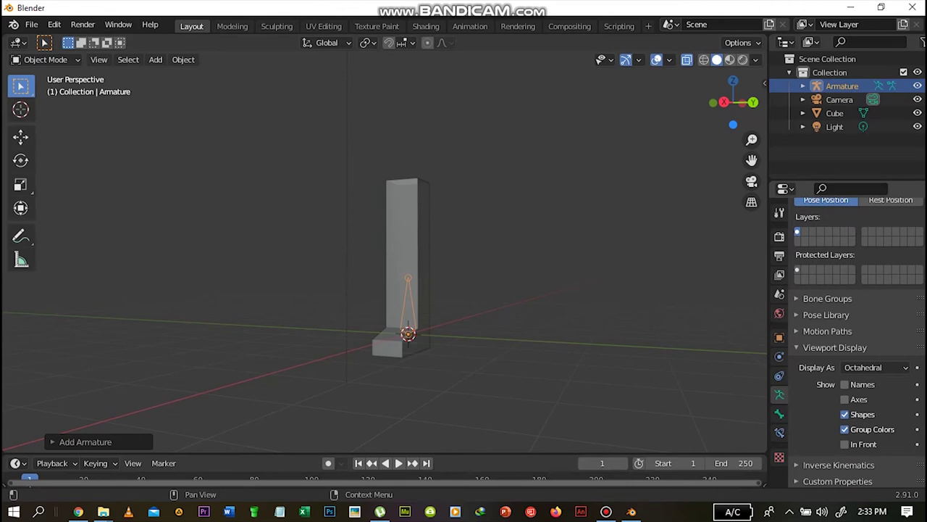
{"action": "left_click_drag", "start_coordinate": [733, 103], "coordinate": [725, 109]}
{"action": "left_click", "coordinate": [687, 60]}
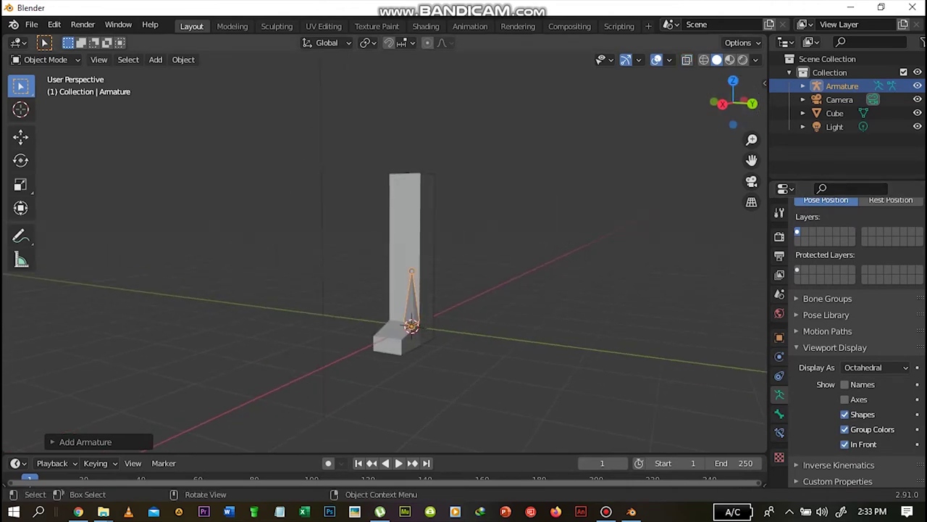
Enter Edit Mode on the armature in the back orthographic view and display the bone axes.
{"action": "scroll", "coordinate": [406, 275], "scroll_direction": "up", "scroll_amount": 3}
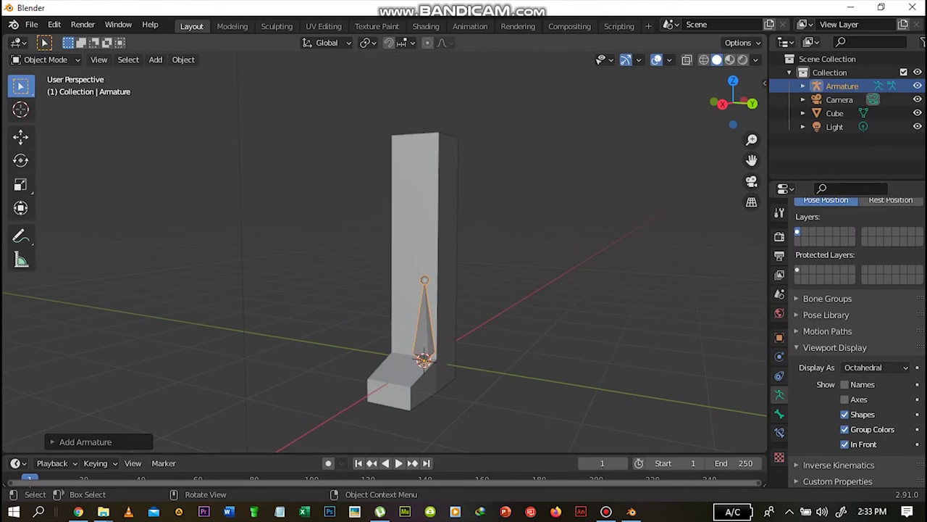
{"action": "key", "text": "Tab"}
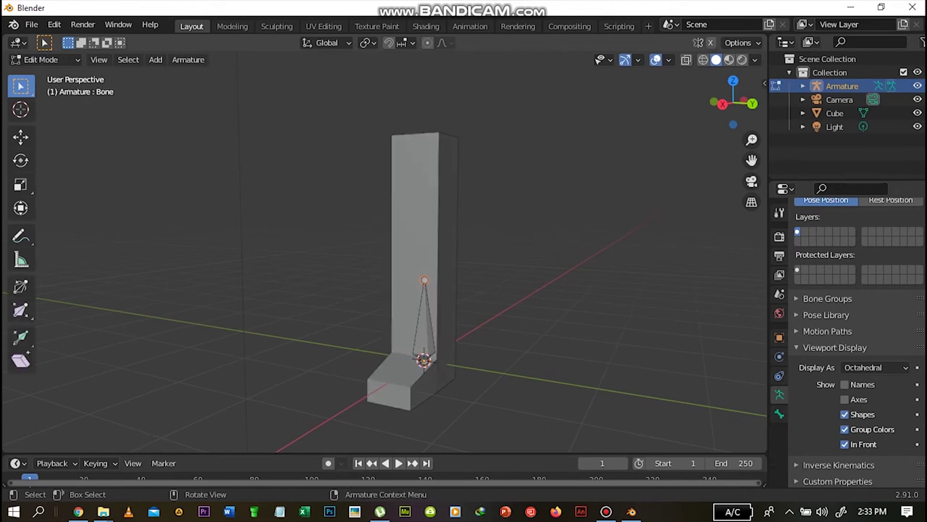
{"action": "left_click", "coordinate": [751, 103]}
{"action": "mouse_move", "coordinate": [752, 160]}
{"action": "left_mouse_down"}
{"action": "mouse_move", "coordinate": [654, 118]}
{"action": "mouse_move", "coordinate": [680, 118]}
{"action": "left_mouse_up"}
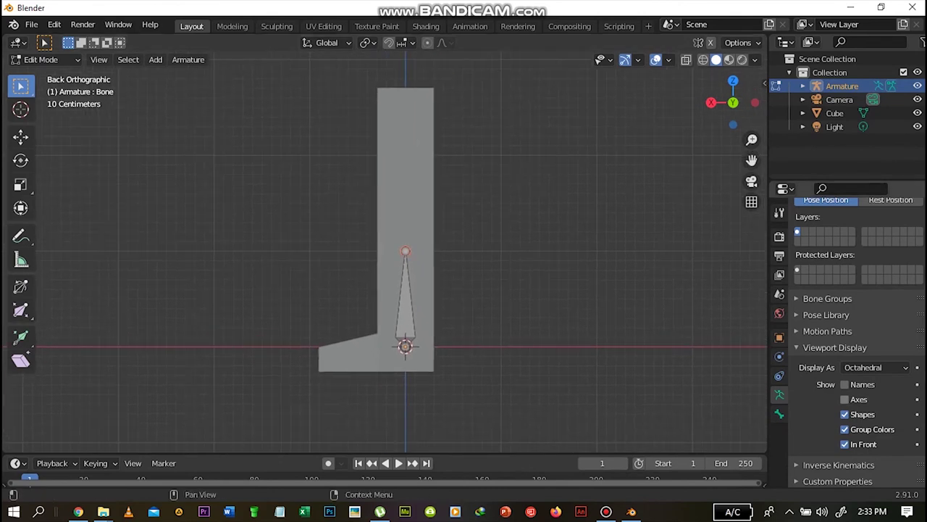
{"action": "left_click", "coordinate": [711, 102]}
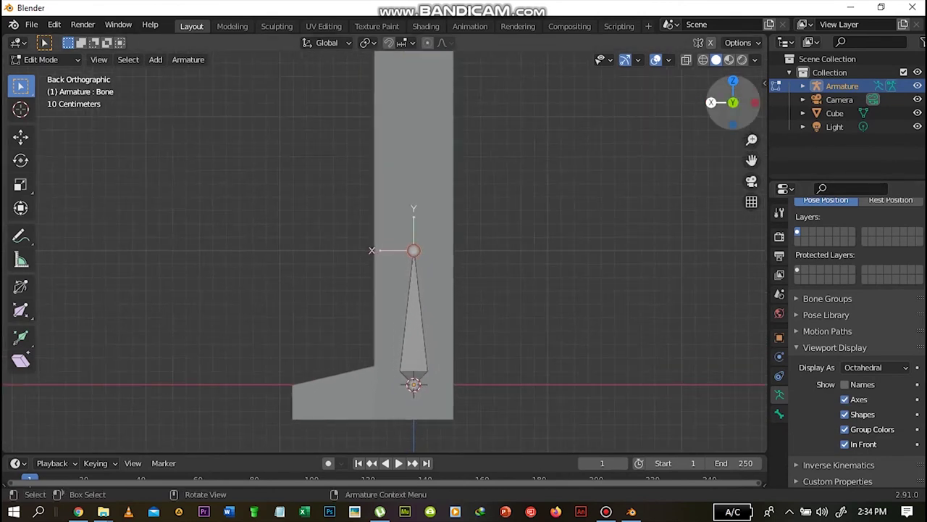
{"action": "left_click", "coordinate": [755, 103]}
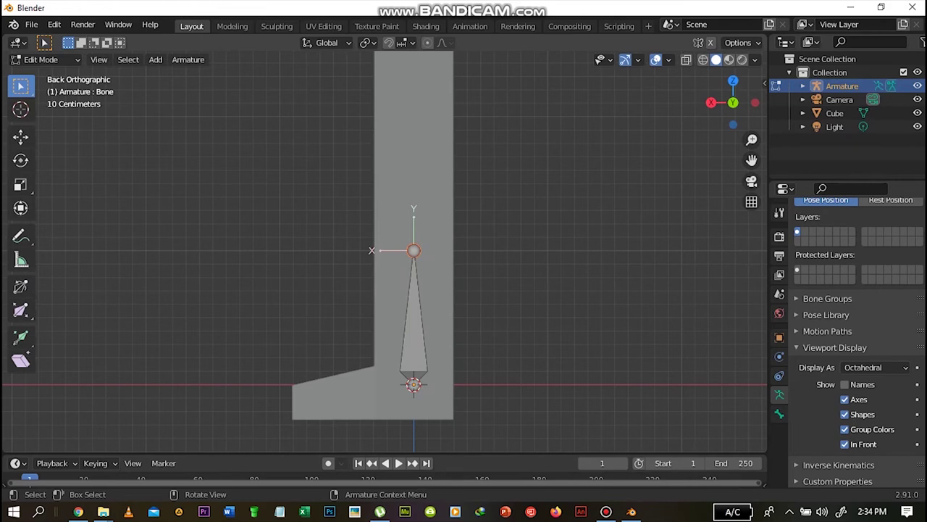
Switch the bone's direction to point downward and move it up along Z into the leg's upper end, with its head at about 2.61 m.
{"action": "left_click", "coordinate": [414, 326]}
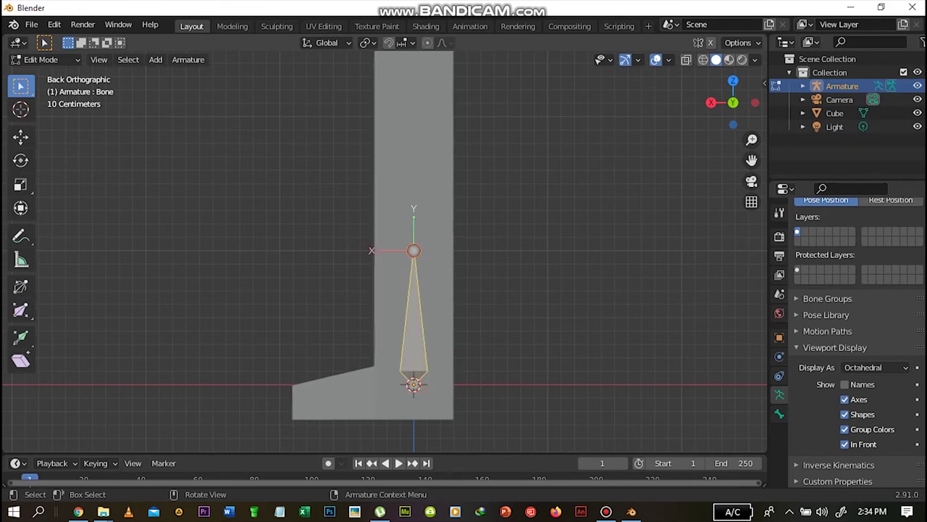
{"action": "key", "text": "alt+f"}
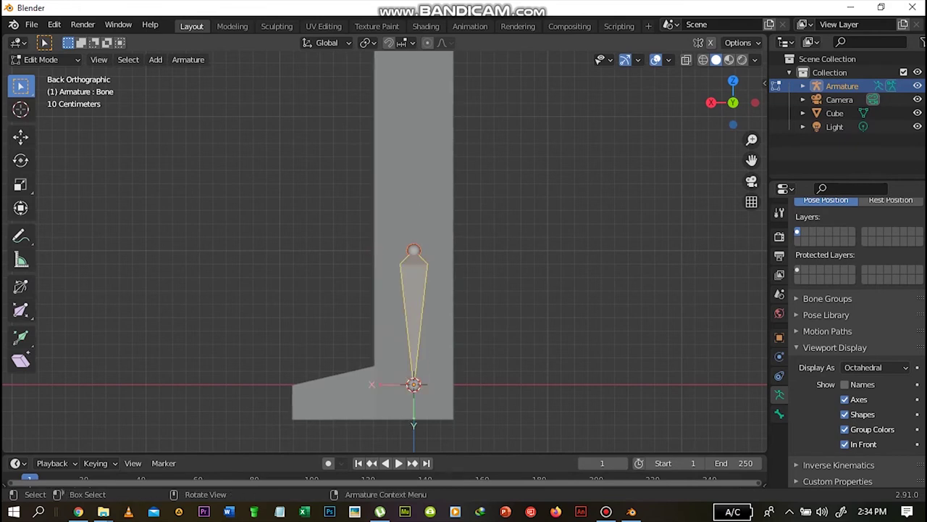
{"action": "scroll", "coordinate": [751, 139], "scroll_direction": "down", "scroll_amount": 2}
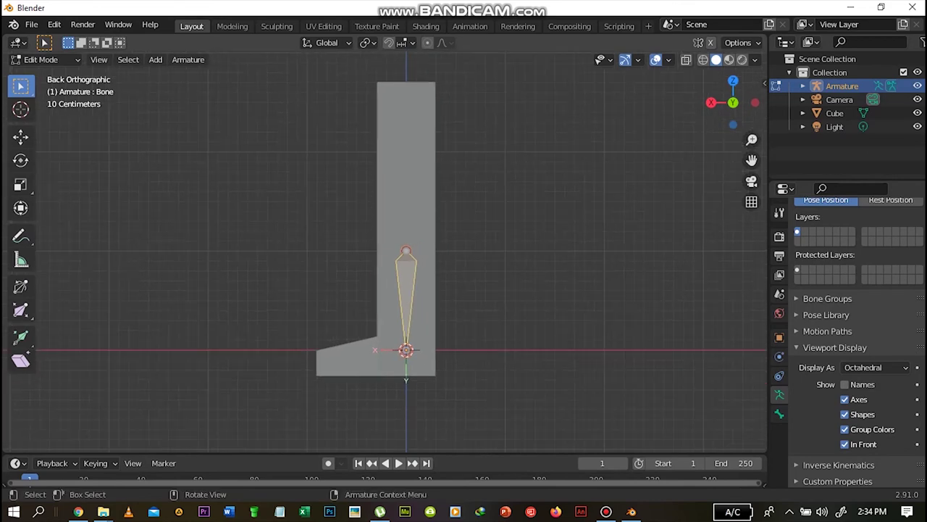
{"action": "key", "text": "g"}
{"action": "key", "text": "z"}
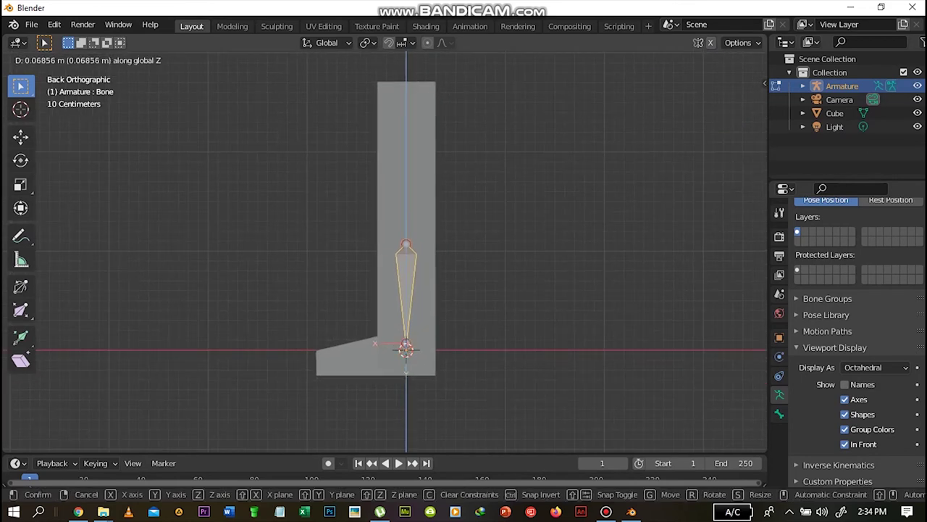
{"action": "left_click", "coordinate": [725, 130]}
{"action": "left_click_drag", "start_coordinate": [733, 103], "coordinate": [746, 102]}
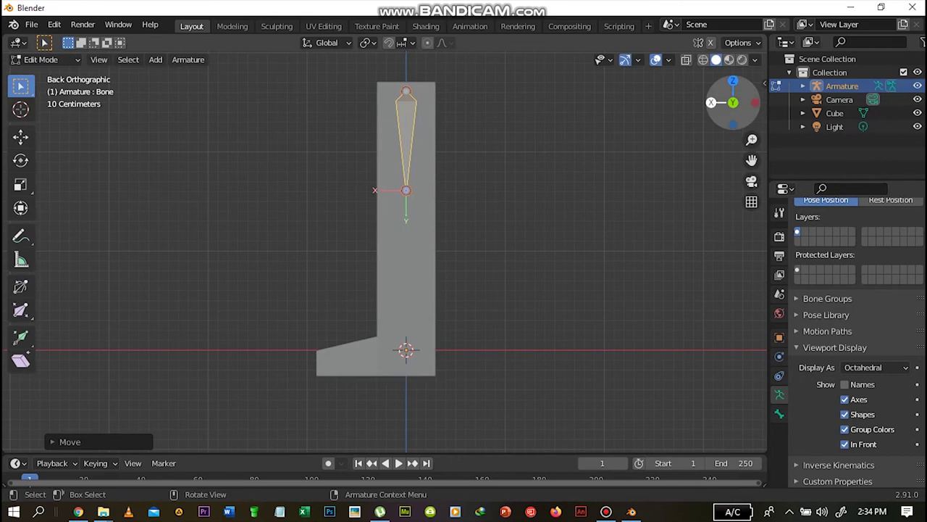
Set the upper-leg bone's roll to 90° in its bone properties.
{"action": "middle_click_drag", "start_coordinate": [449, 253], "coordinate": [467, 224]}
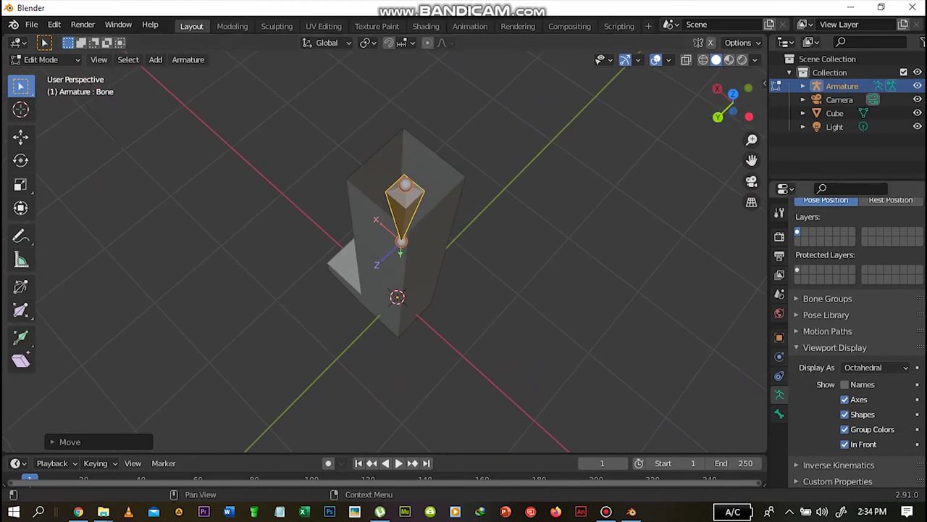
{"action": "left_click", "coordinate": [779, 414]}
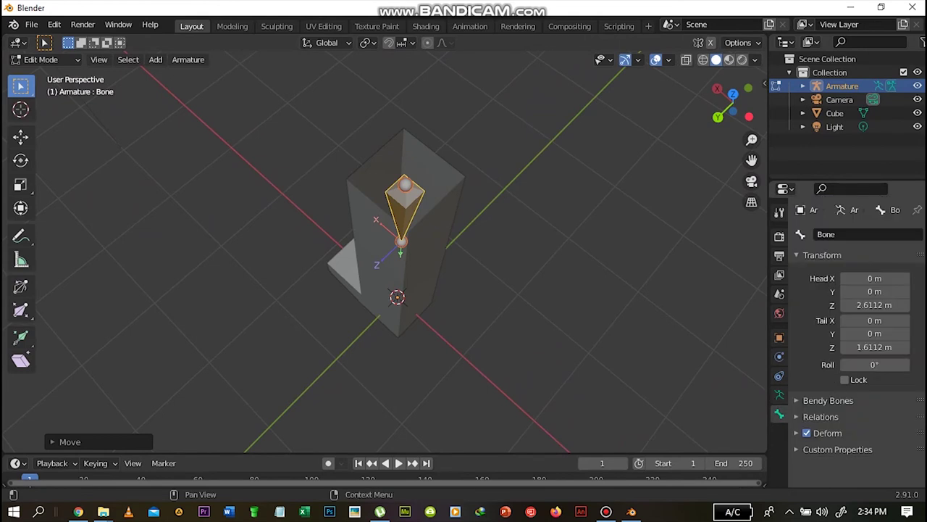
{"action": "left_click_drag", "start_coordinate": [874, 365], "coordinate": [818, 364]}
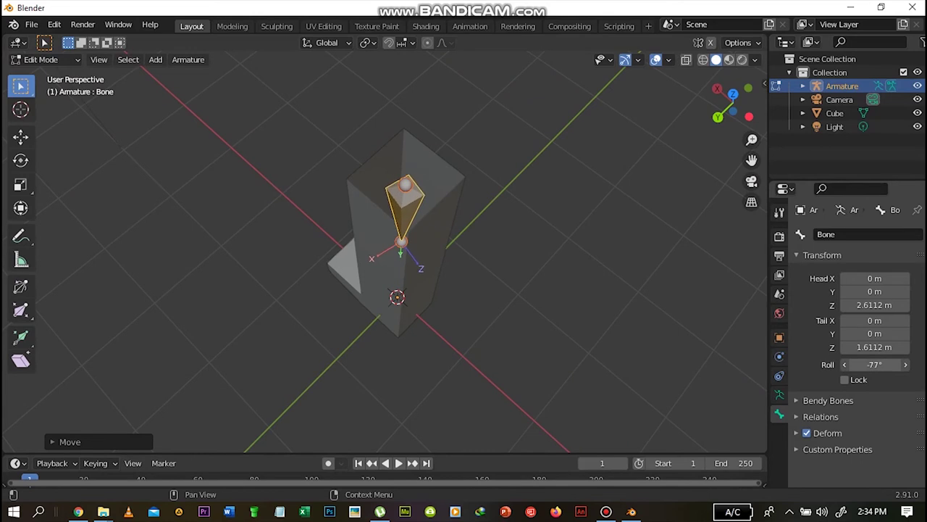
{"action": "left_click", "coordinate": [875, 365]}
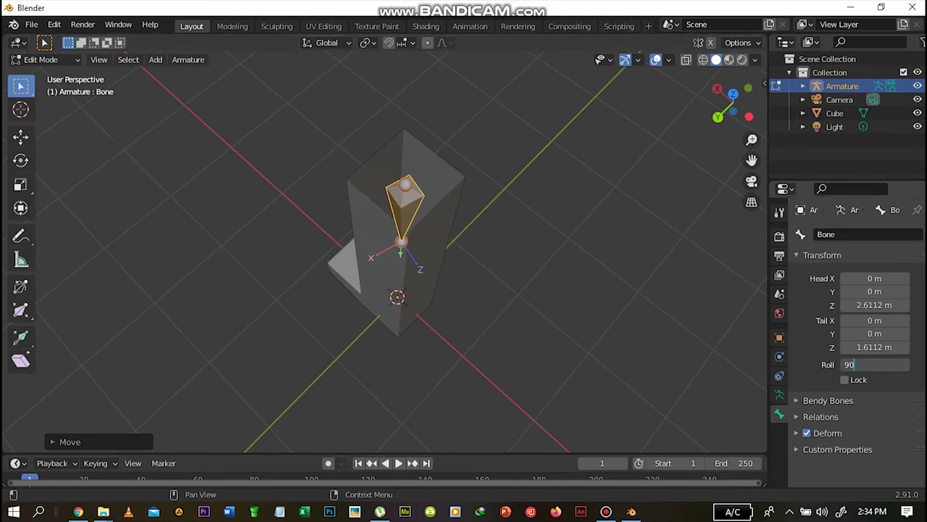
{"action": "type", "text": "90"}
{"action": "key", "text": "Return"}
Turn on the wireframe overlay for the leg in the back orthographic view.
{"action": "left_click_drag", "start_coordinate": [733, 105], "coordinate": [733, 124]}
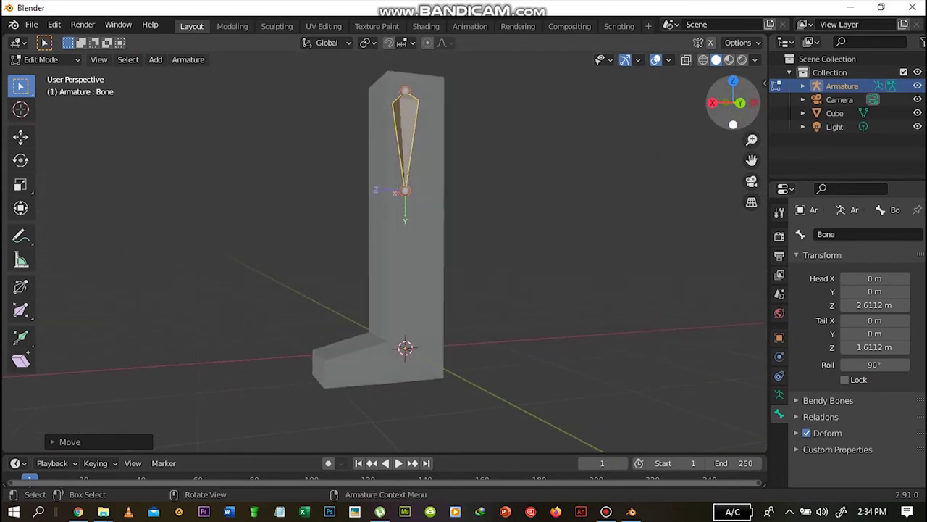
{"action": "left_click", "coordinate": [754, 103]}
{"action": "left_click", "coordinate": [712, 103]}
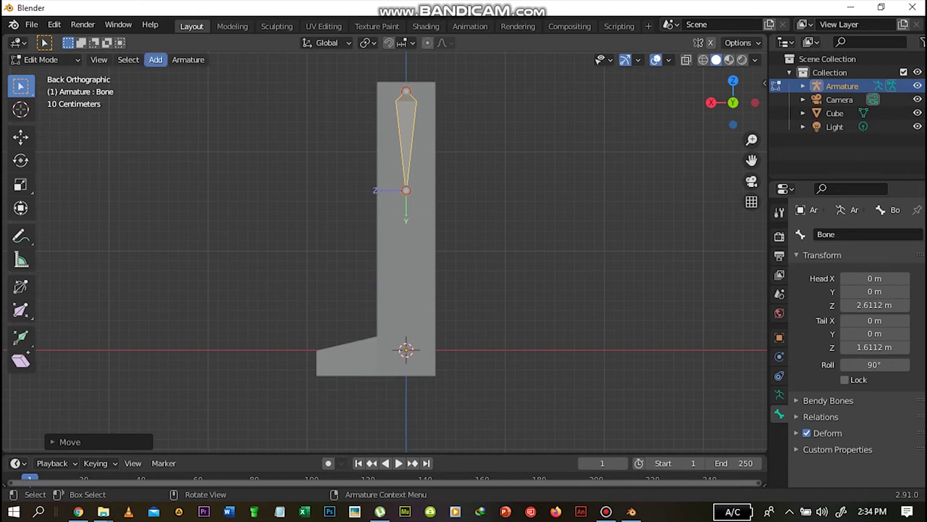
{"action": "left_click", "coordinate": [668, 60]}
{"action": "left_click", "coordinate": [584, 289]}
Lower the bone's tail to the knee loops at about Z 1.32 m and extrude a shin bone down to the ankle, about Z 0.1 m.
{"action": "left_click", "coordinate": [406, 191]}
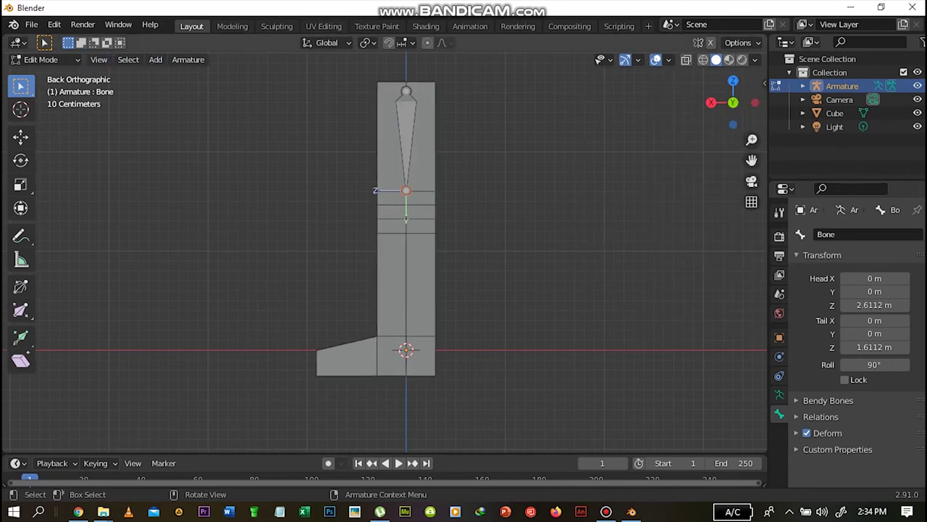
{"action": "key", "text": "g"}
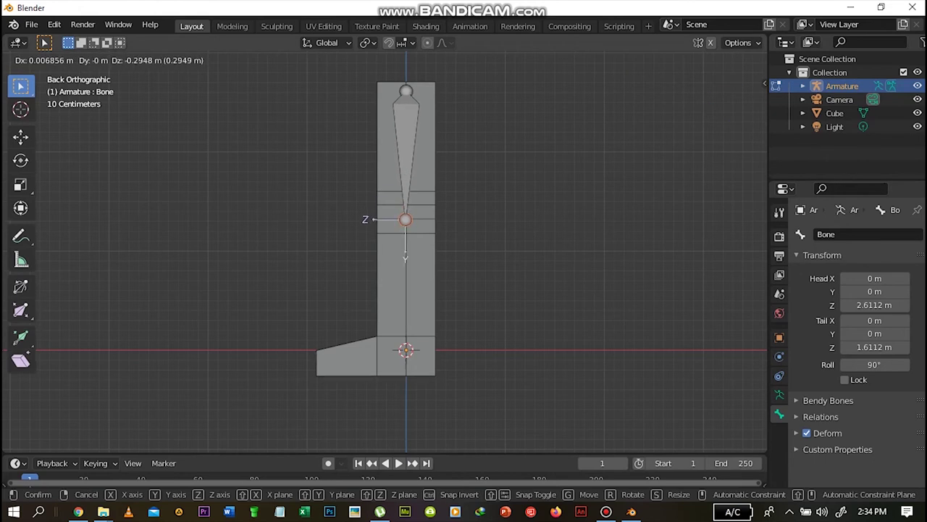
{"action": "key", "text": "Return"}
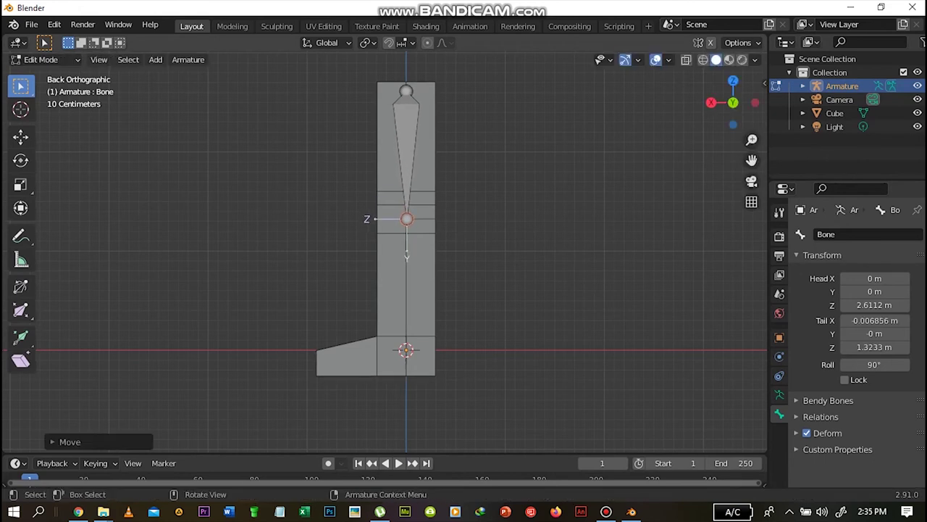
{"action": "key", "text": "e"}
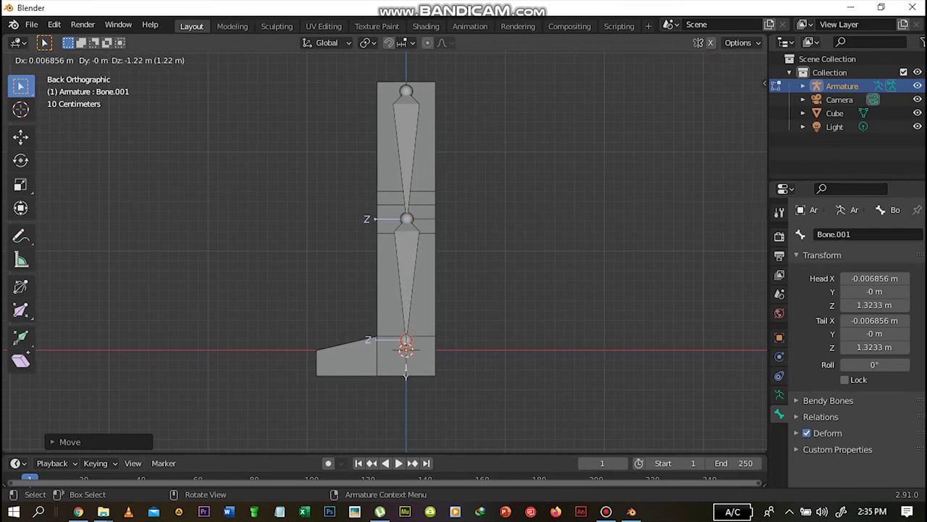
{"action": "key", "text": "Escape"}
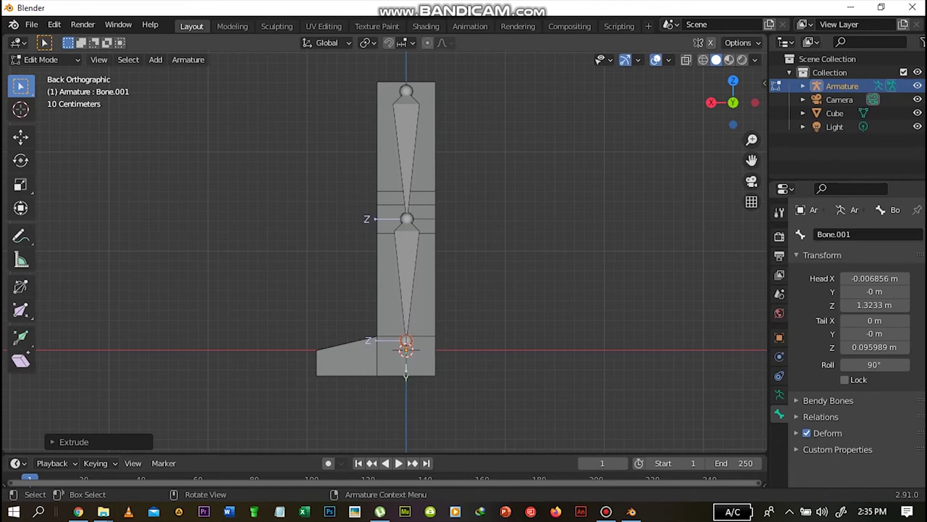
Extrude two foot bones from the ankle towards the toe, ending at about X 0.47 m and X 0.81 m.
{"action": "key", "text": "e"}
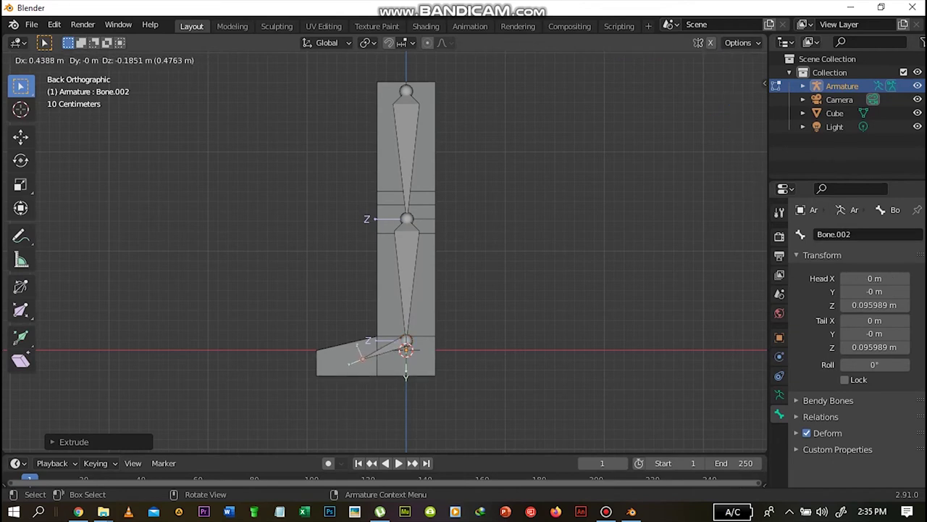
{"action": "left_click", "coordinate": [347, 360]}
{"action": "key", "text": "e"}
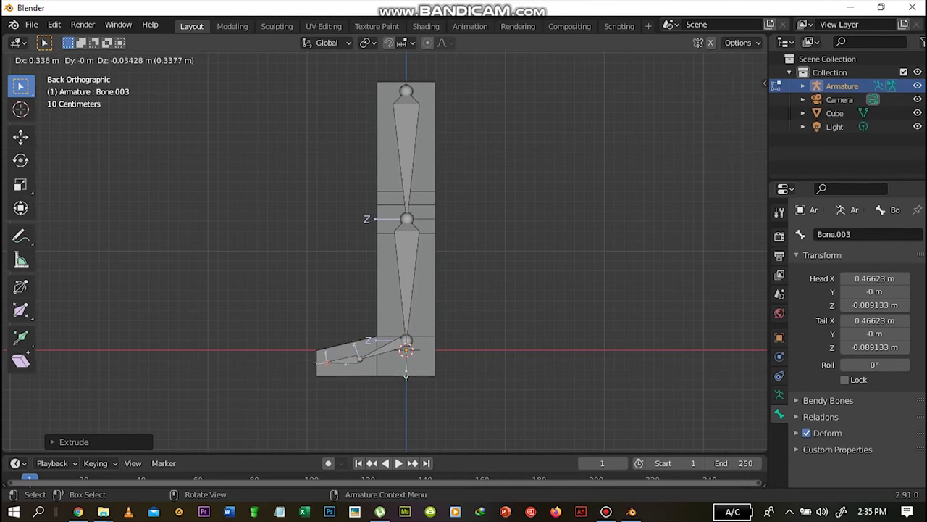
{"action": "left_click", "coordinate": [323, 359]}
{"action": "middle_click_drag", "start_coordinate": [323, 359], "coordinate": [446, 348]}
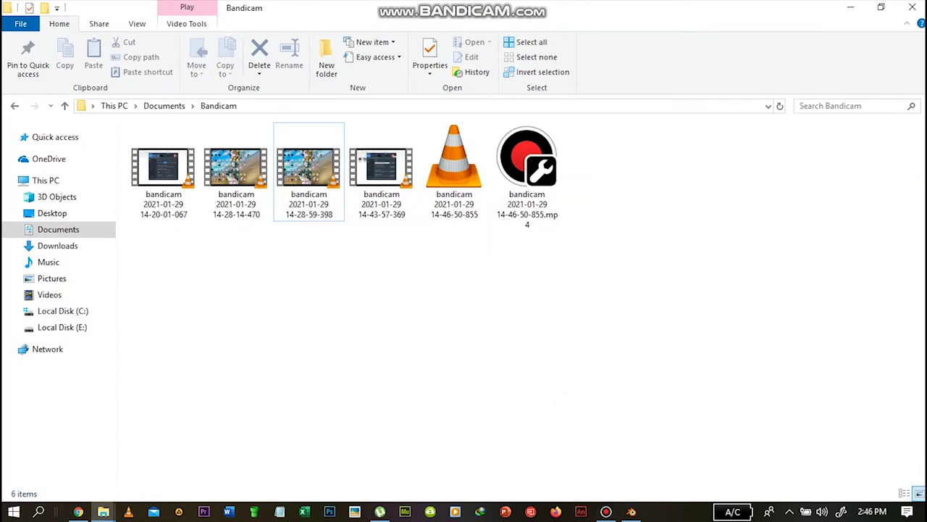
Switch back to Blender, return to Object Mode and rotate the leg mesh 90° around the global Z axis.
{"action": "left_click", "coordinate": [631, 511]}
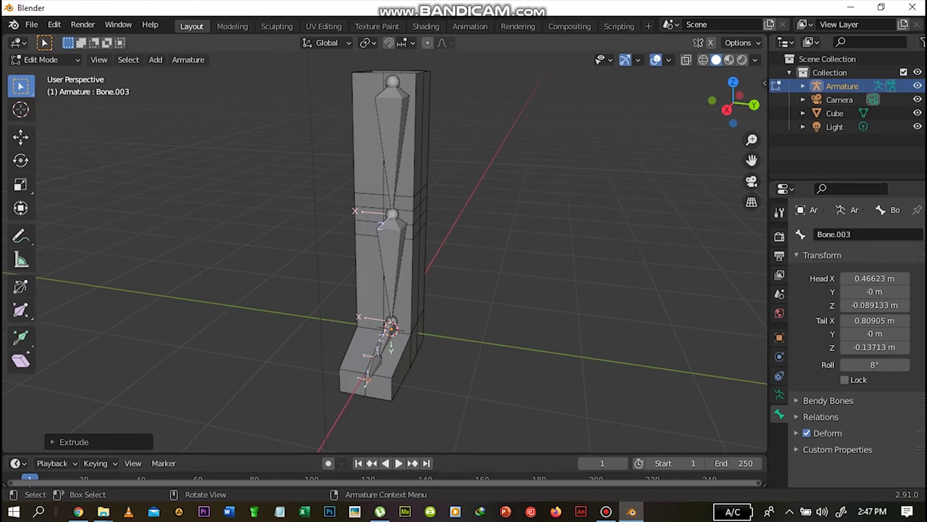
{"action": "left_click_drag", "start_coordinate": [733, 108], "coordinate": [701, 107]}
{"action": "left_click", "coordinate": [43, 60]}
{"action": "left_click", "coordinate": [32, 76]}
{"action": "left_click", "coordinate": [371, 268]}
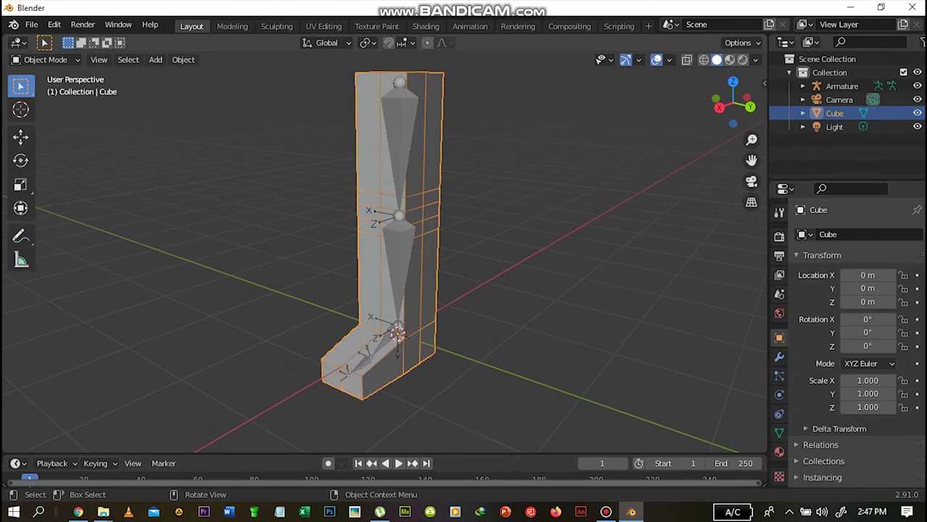
{"action": "key", "text": "r"}
{"action": "key", "text": "z"}
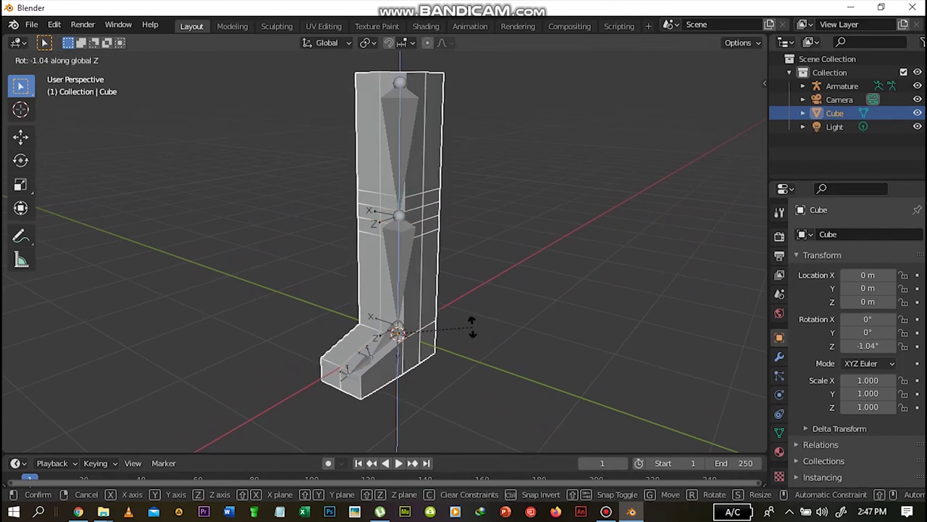
{"action": "type", "text": "90"}
{"action": "key", "text": "Return"}
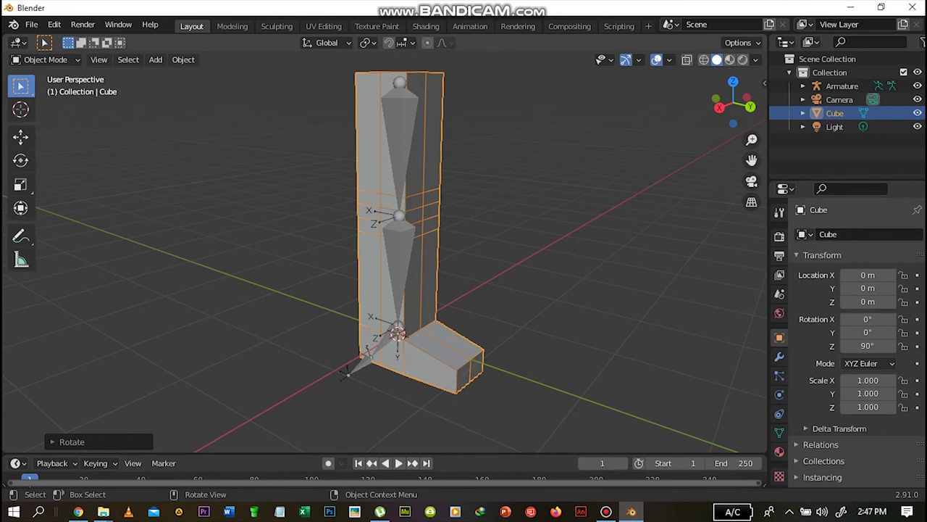
Rotate the armature 90° around the global Z axis to line up with the leg mesh.
{"action": "left_click", "coordinate": [399, 254]}
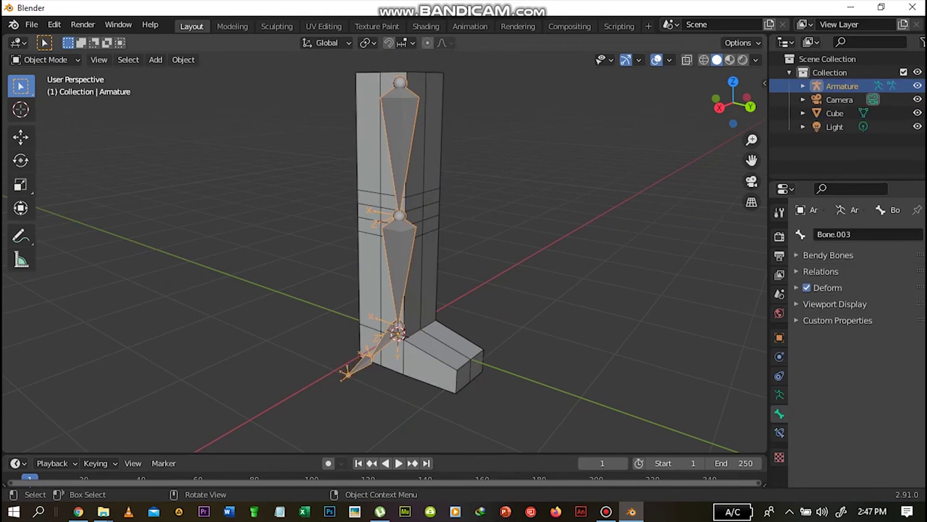
{"action": "key", "text": "r"}
{"action": "type", "text": "z"}
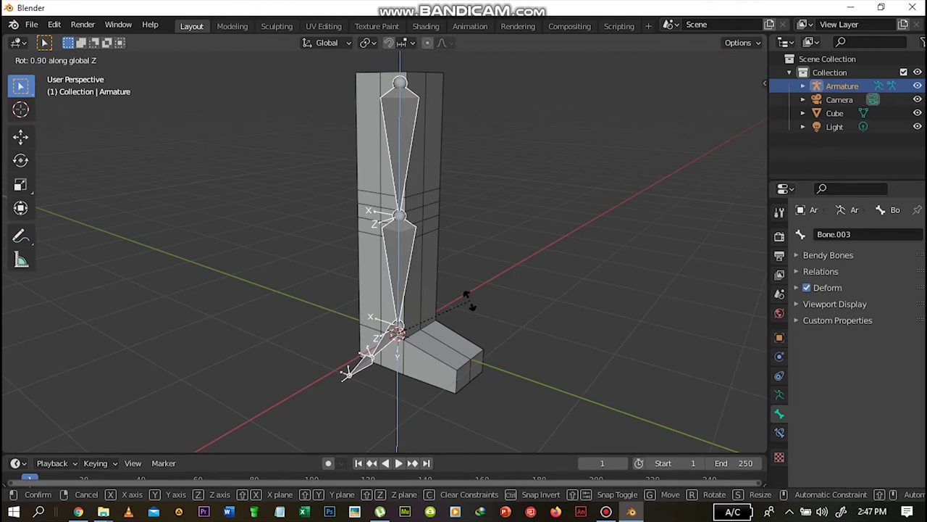
{"action": "type", "text": "90"}
{"action": "key", "text": "Return"}
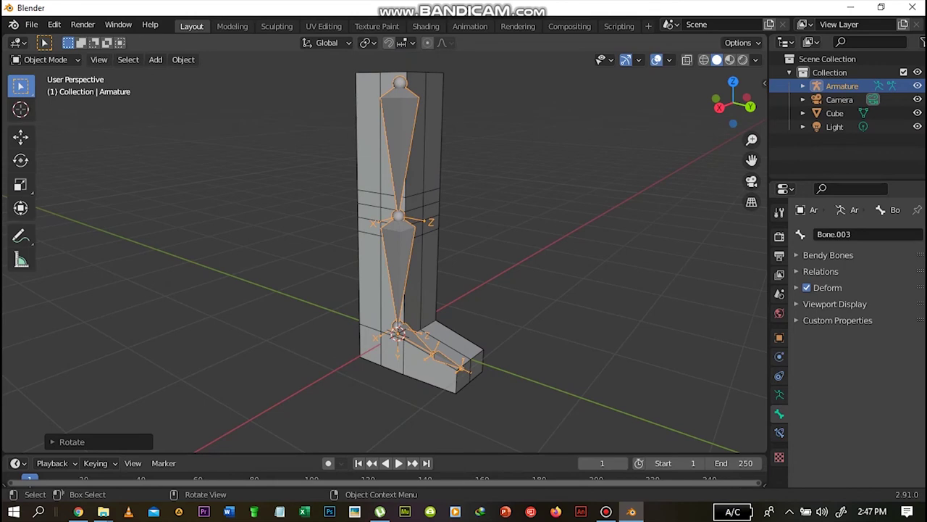
Apply all transforms to both the leg mesh and the armature, and clear the selection.
{"action": "left_click_drag", "start_coordinate": [327, 118], "coordinate": [601, 439]}
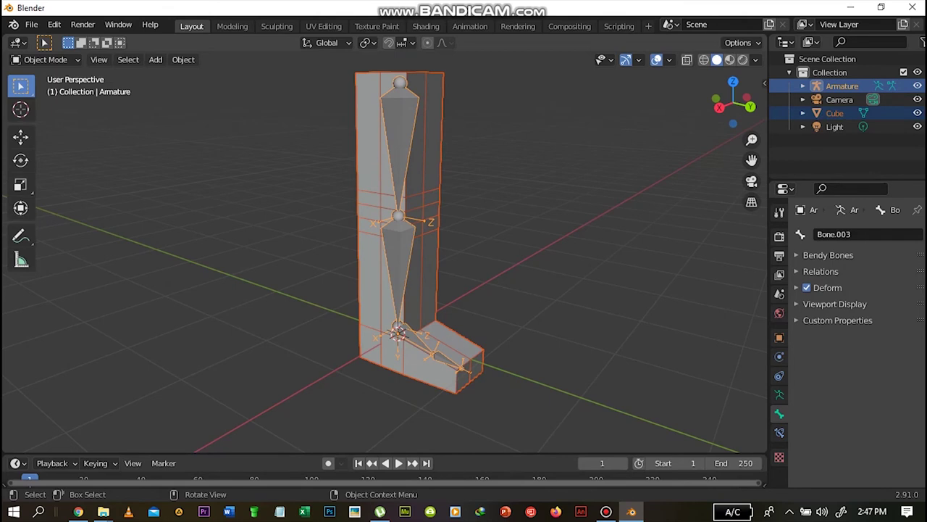
{"action": "left_click_drag", "start_coordinate": [303, 92], "coordinate": [477, 413]}
{"action": "key", "text": "ctrl+a"}
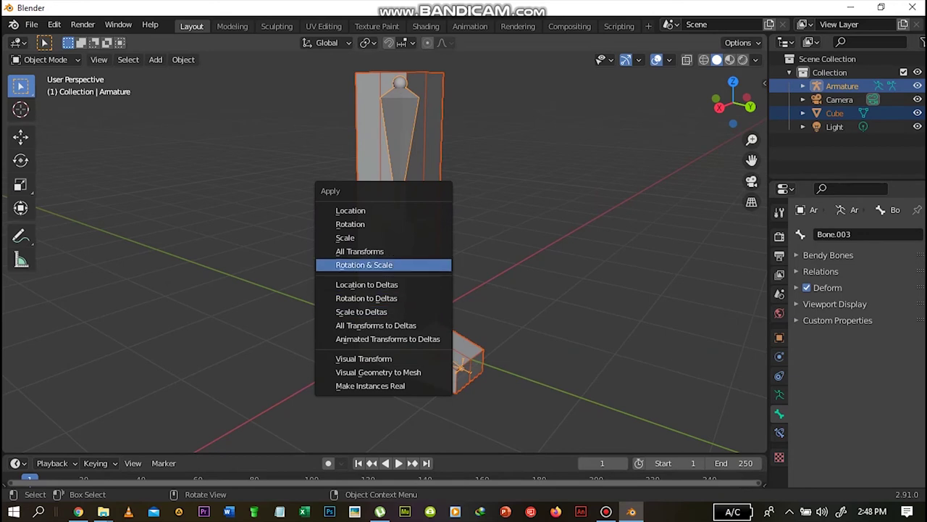
{"action": "left_click", "coordinate": [360, 250]}
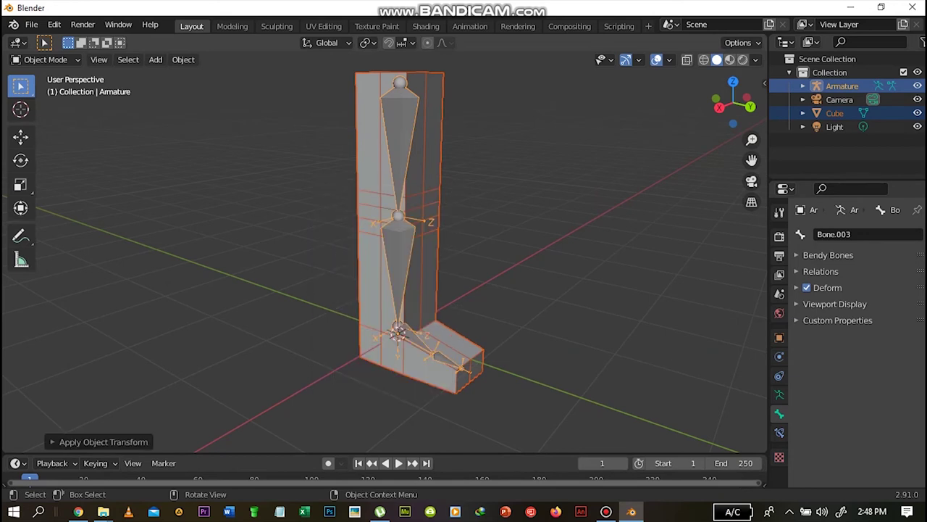
{"action": "left_click", "coordinate": [565, 188]}
Enter Edit Mode on the armature and select the upper-leg bone.
{"action": "left_click_drag", "start_coordinate": [740, 107], "coordinate": [649, 103]}
{"action": "mouse_move", "coordinate": [751, 139]}
{"action": "left_mouse_down"}
{"action": "mouse_move", "coordinate": [750, 105]}
{"action": "mouse_move", "coordinate": [659, 128]}
{"action": "mouse_move", "coordinate": [686, 119]}
{"action": "mouse_move", "coordinate": [751, 174]}
{"action": "mouse_move", "coordinate": [751, 142]}
{"action": "left_mouse_up"}
{"action": "left_click", "coordinate": [410, 270]}
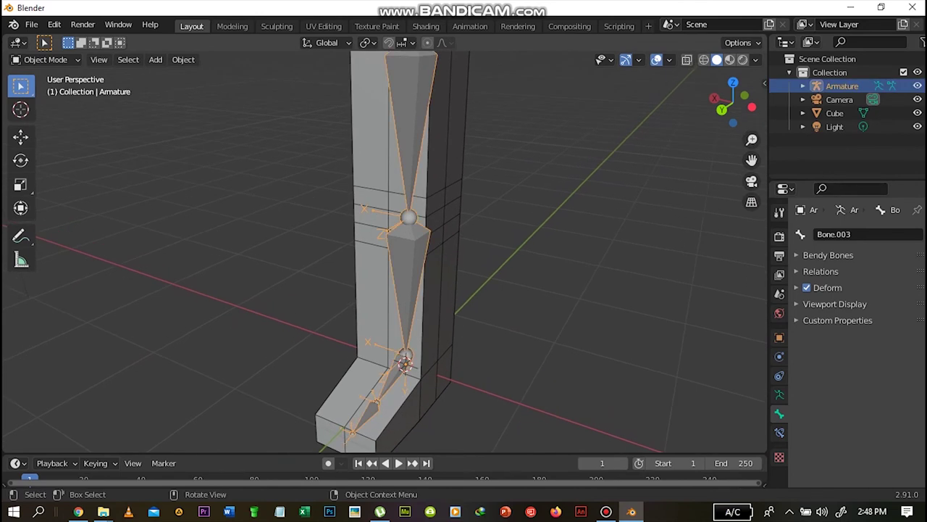
{"action": "key", "text": "Tab"}
{"action": "left_click_drag", "start_coordinate": [744, 95], "coordinate": [693, 84]}
{"action": "left_click_drag", "start_coordinate": [752, 160], "coordinate": [754, 236]}
{"action": "left_click", "coordinate": [400, 190]}
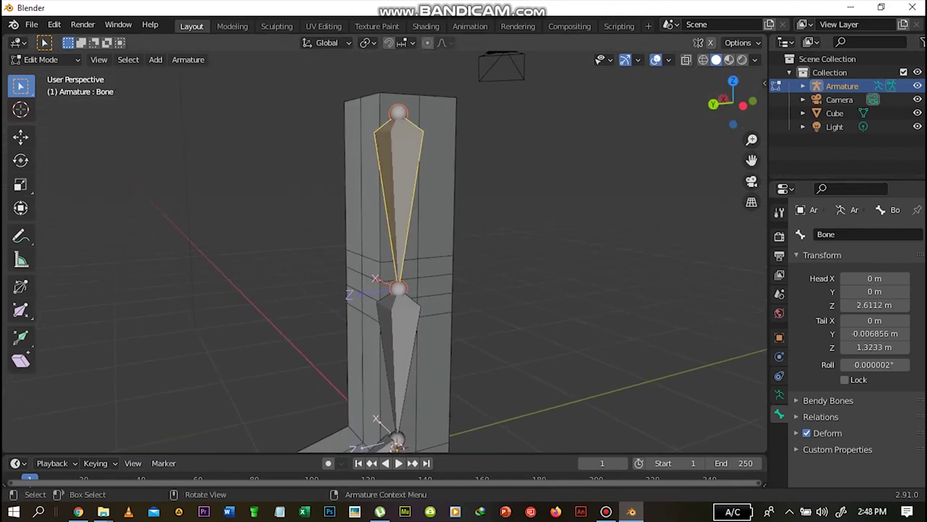
Examine the axes and transform values of the upper-leg and shin bones from several angles, along with the armature's settings.
{"action": "left_click_drag", "start_coordinate": [752, 162], "coordinate": [748, 130]}
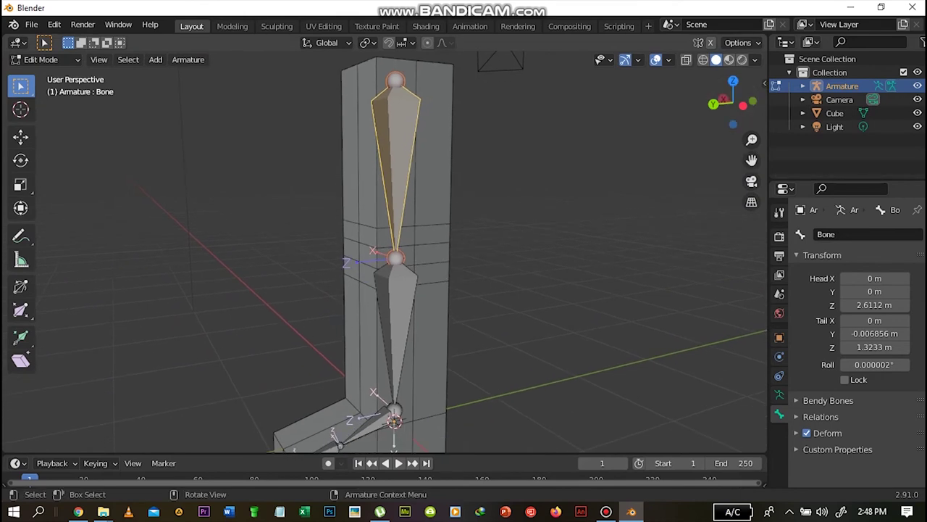
{"action": "mouse_move", "coordinate": [724, 106]}
{"action": "left_mouse_down"}
{"action": "mouse_move", "coordinate": [730, 113]}
{"action": "mouse_move", "coordinate": [795, 97]}
{"action": "mouse_move", "coordinate": [706, 91]}
{"action": "mouse_move", "coordinate": [720, 106]}
{"action": "left_mouse_up"}
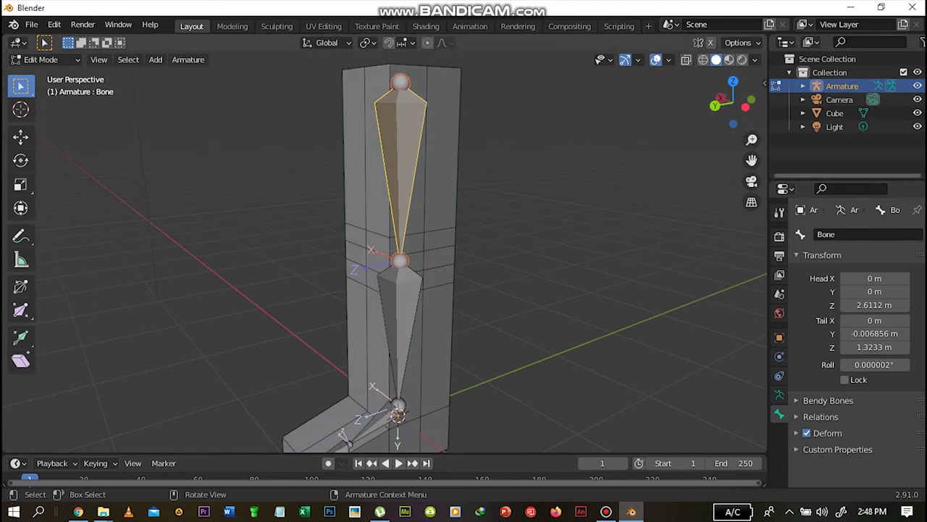
{"action": "left_click_drag", "start_coordinate": [752, 160], "coordinate": [763, 185]}
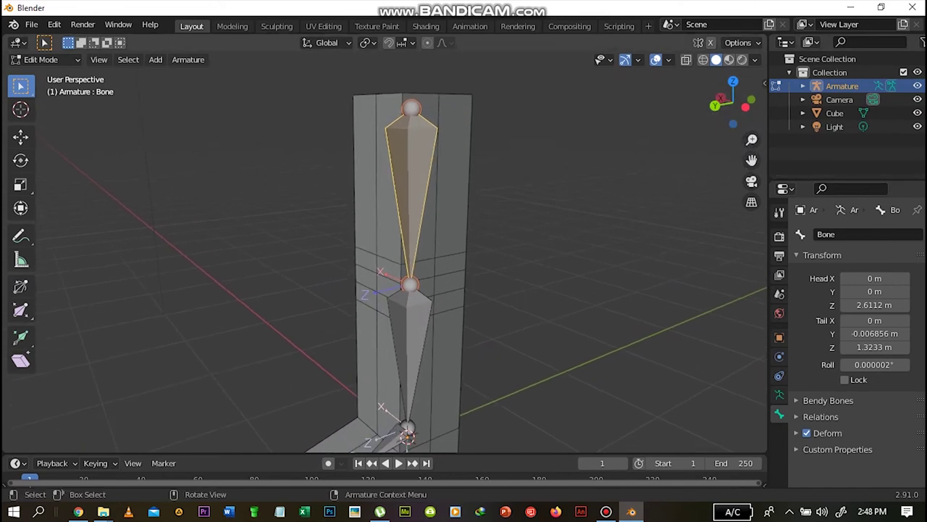
{"action": "left_click_drag", "start_coordinate": [732, 103], "coordinate": [761, 100]}
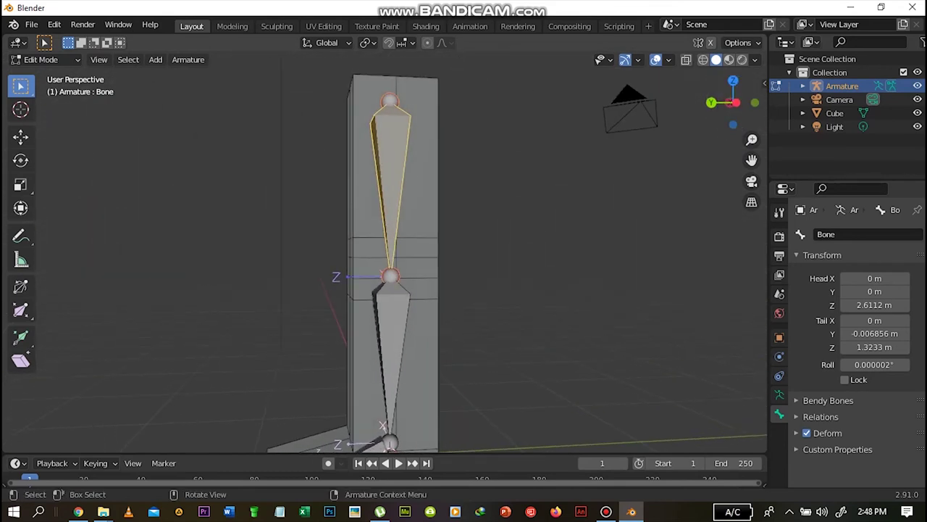
{"action": "left_click", "coordinate": [392, 344]}
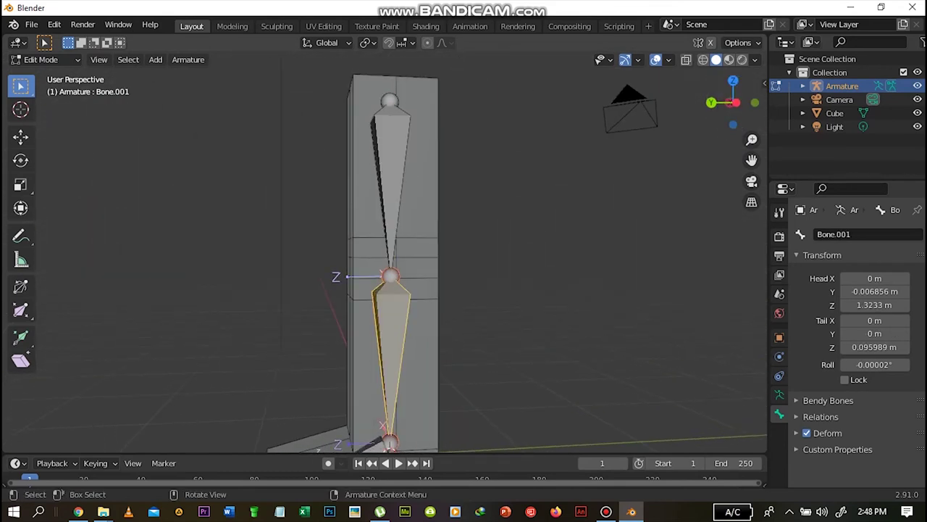
{"action": "left_click_drag", "start_coordinate": [752, 160], "coordinate": [766, 80]}
{"action": "left_click", "coordinate": [712, 103]}
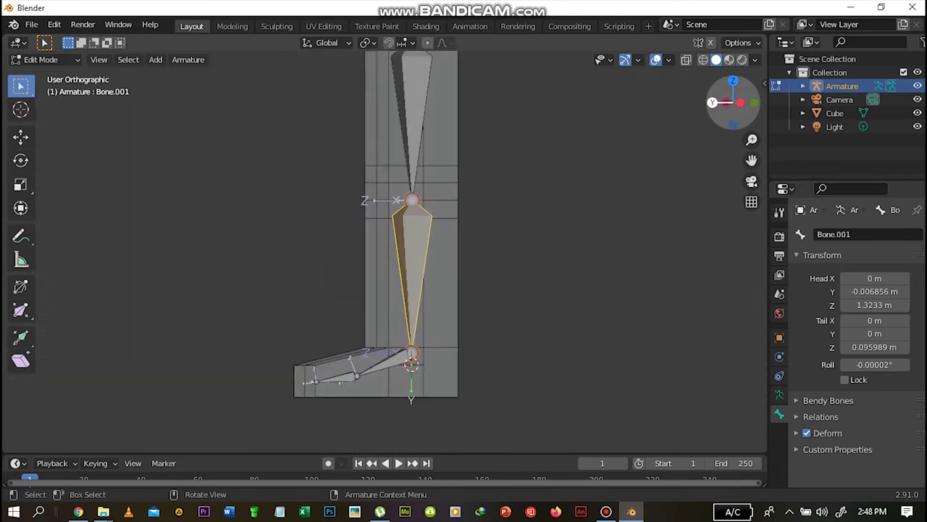
{"action": "left_click", "coordinate": [712, 102]}
{"action": "left_click", "coordinate": [755, 102]}
{"action": "left_click", "coordinate": [710, 102]}
{"action": "left_click", "coordinate": [755, 102]}
{"action": "left_click_drag", "start_coordinate": [752, 160], "coordinate": [757, 239]}
{"action": "left_click_drag", "start_coordinate": [733, 103], "coordinate": [714, 148]}
{"action": "left_click", "coordinate": [394, 210]}
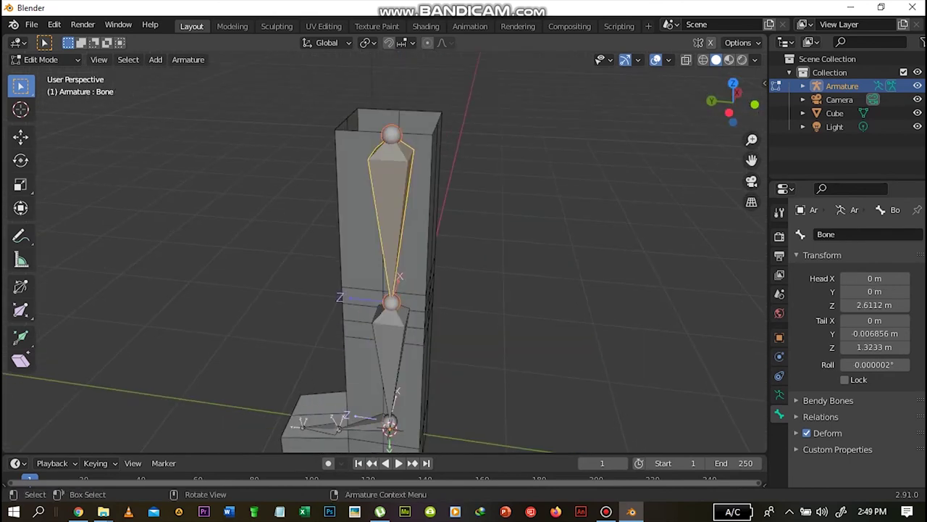
{"action": "left_click", "coordinate": [779, 394]}
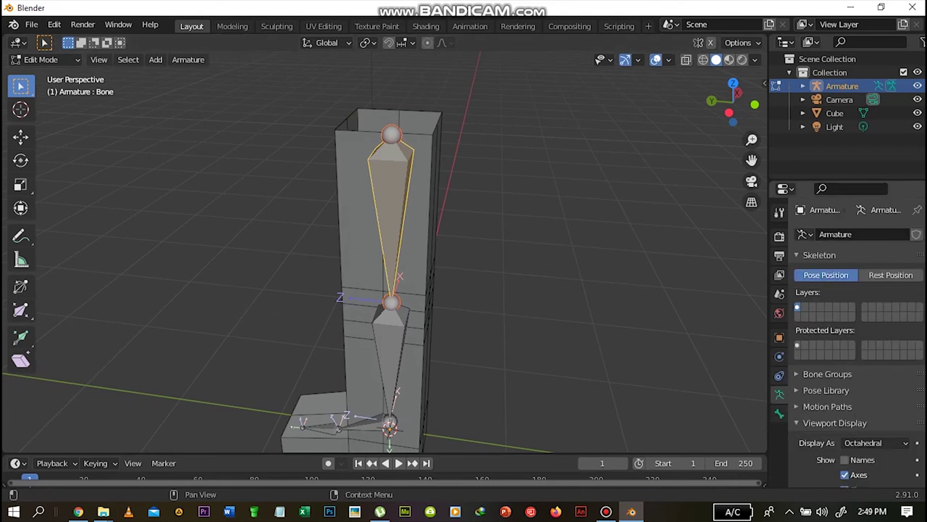
{"action": "left_click", "coordinate": [780, 414]}
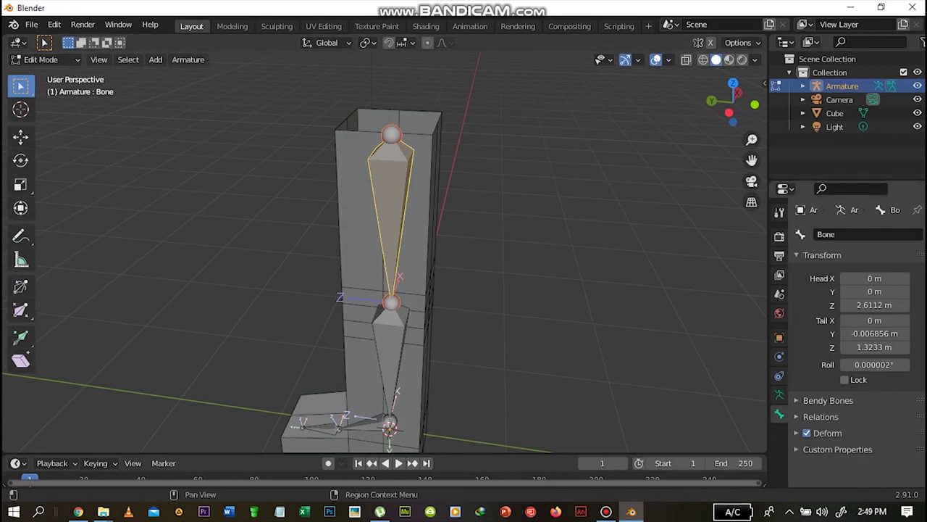
Rename the upper-leg bone to DEF-THIGH.
{"action": "double_click", "coordinate": [826, 234]}
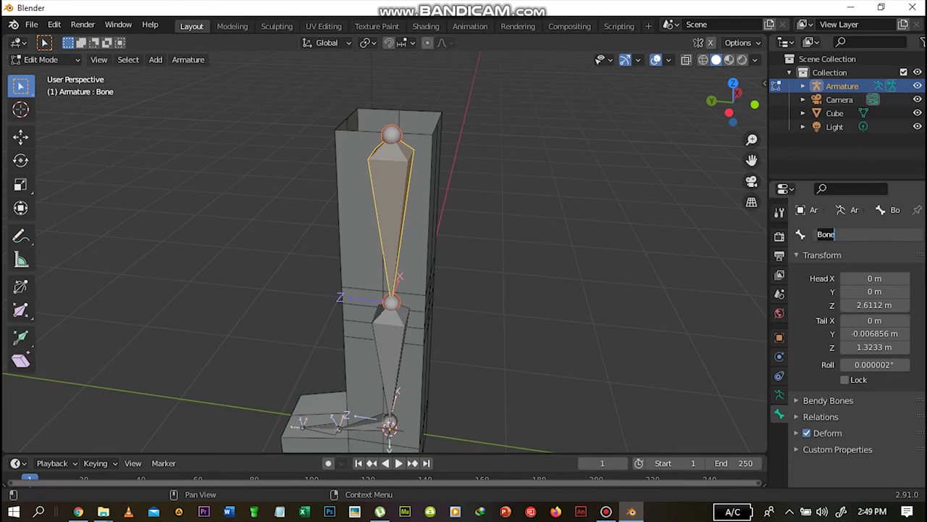
{"action": "type", "text": "DEF.THIGH."}
{"action": "key", "text": "BackSpace"}
{"action": "key", "text": "Return"}
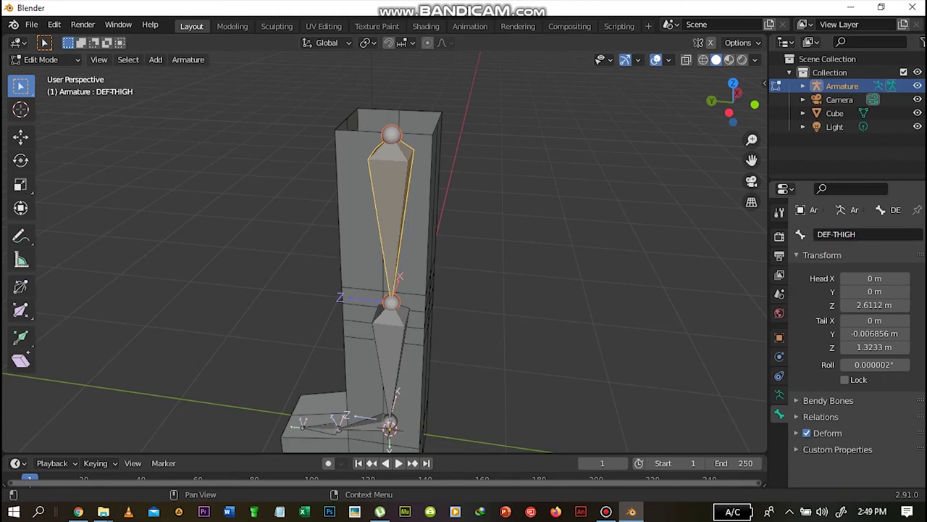
Select the lower-leg bone below the knee and rename it to DEF-SHIN.
{"action": "left_click_drag", "start_coordinate": [733, 100], "coordinate": [714, 102]}
{"action": "left_click_drag", "start_coordinate": [751, 140], "coordinate": [612, 124]}
{"action": "left_click_drag", "start_coordinate": [733, 101], "coordinate": [828, 104]}
{"action": "left_click_drag", "start_coordinate": [752, 140], "coordinate": [752, 117]}
{"action": "left_click_drag", "start_coordinate": [752, 160], "coordinate": [715, 112]}
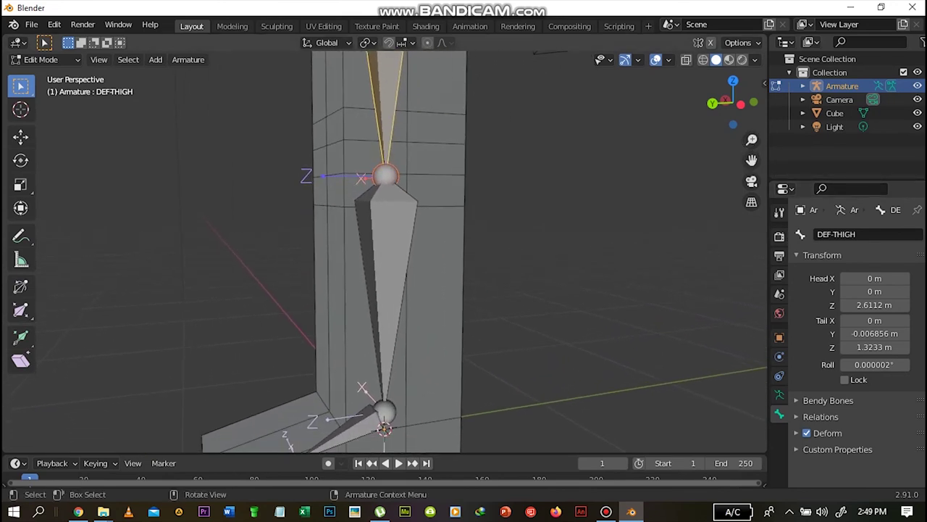
{"action": "left_click", "coordinate": [389, 265]}
{"action": "left_click", "coordinate": [867, 234]}
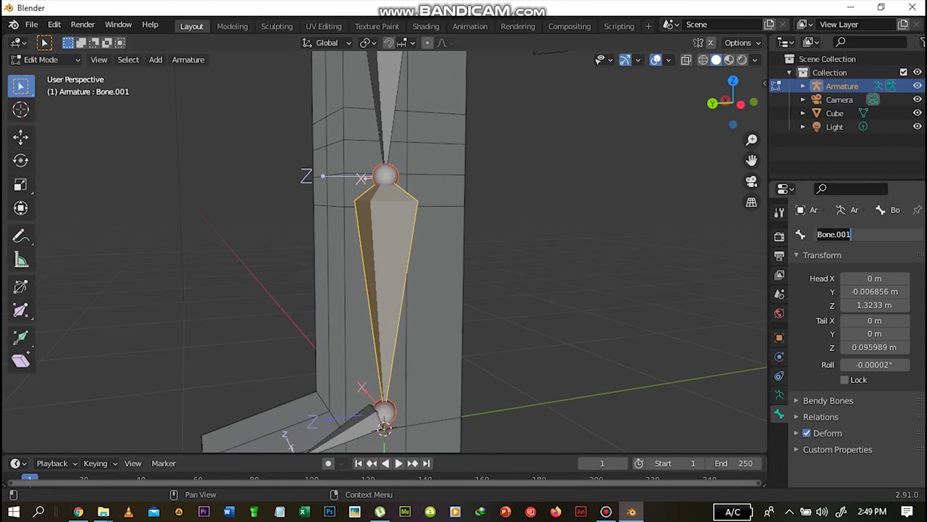
{"action": "type", "text": "DEF-SHIN"}
{"action": "key", "text": "Return"}
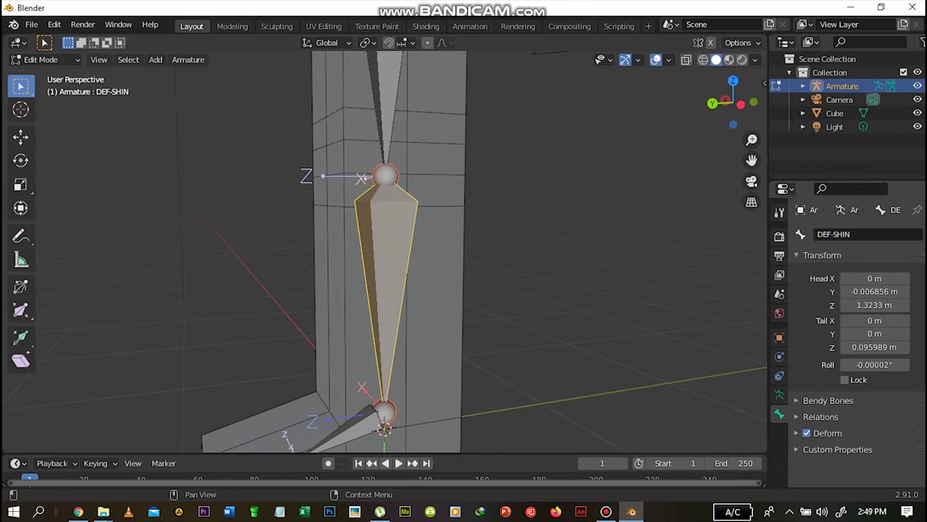
Select the bone running forward from the ankle and rename it to DEF-FOOT.
{"action": "left_click_drag", "start_coordinate": [752, 161], "coordinate": [740, 86]}
{"action": "left_click", "coordinate": [332, 359]}
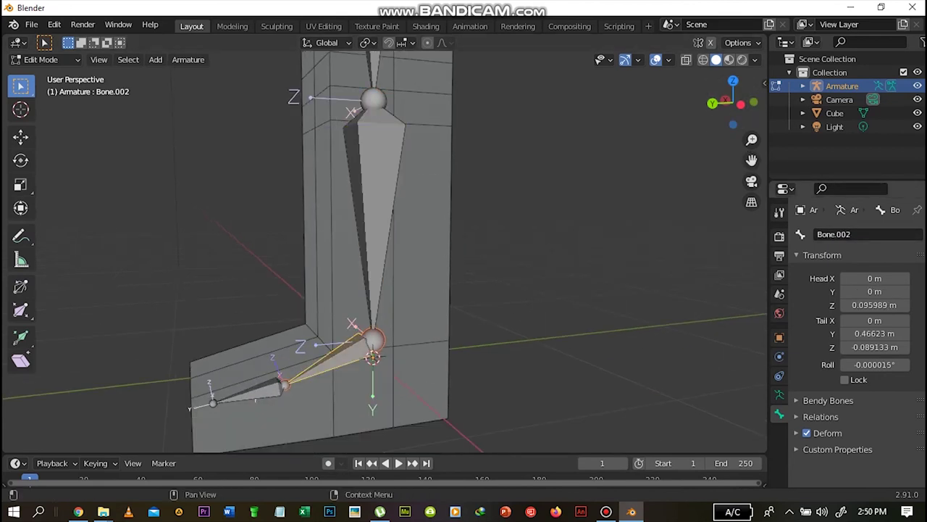
{"action": "double_click", "coordinate": [830, 234]}
{"action": "type", "text": "DEF"}
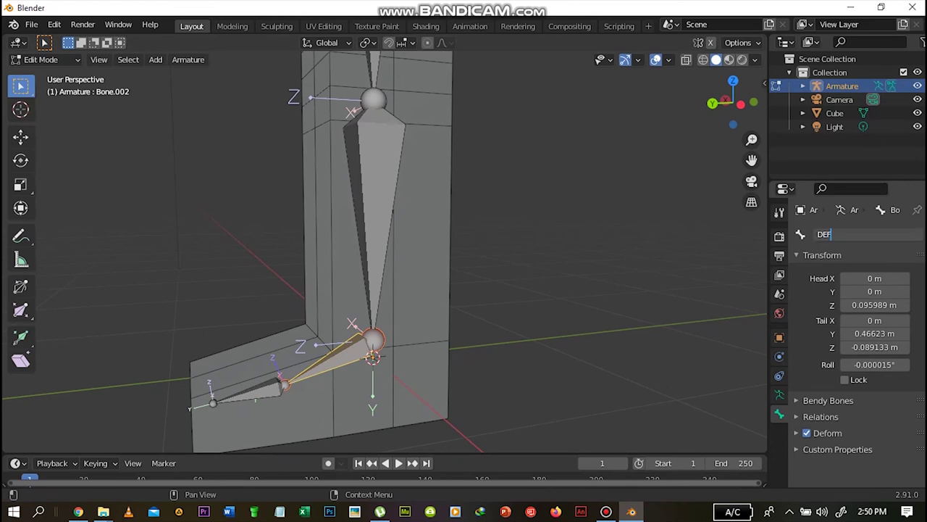
{"action": "type", "text": "-FOOT"}
{"action": "key", "text": "Return"}
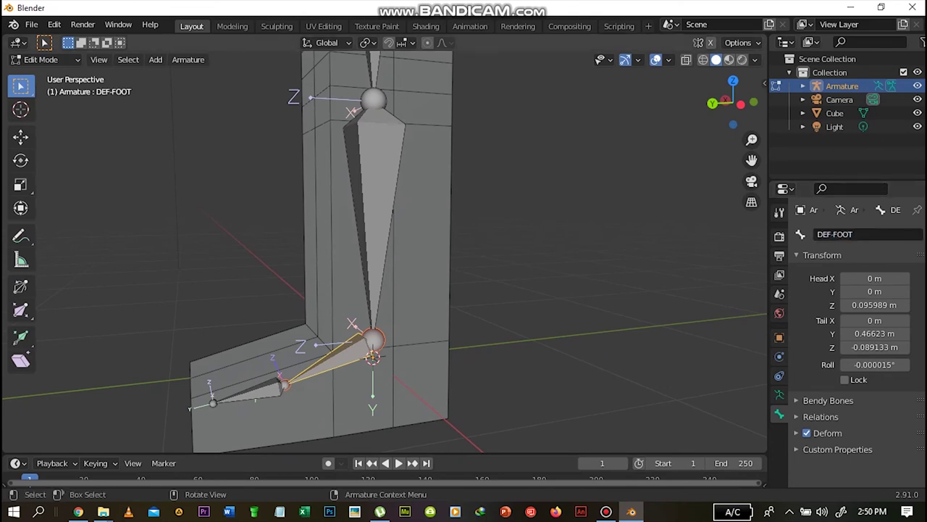
Select the last bone at the front of the foot and rename it to DEF-TOE.
{"action": "left_click", "coordinate": [250, 393]}
{"action": "double_click", "coordinate": [833, 234]}
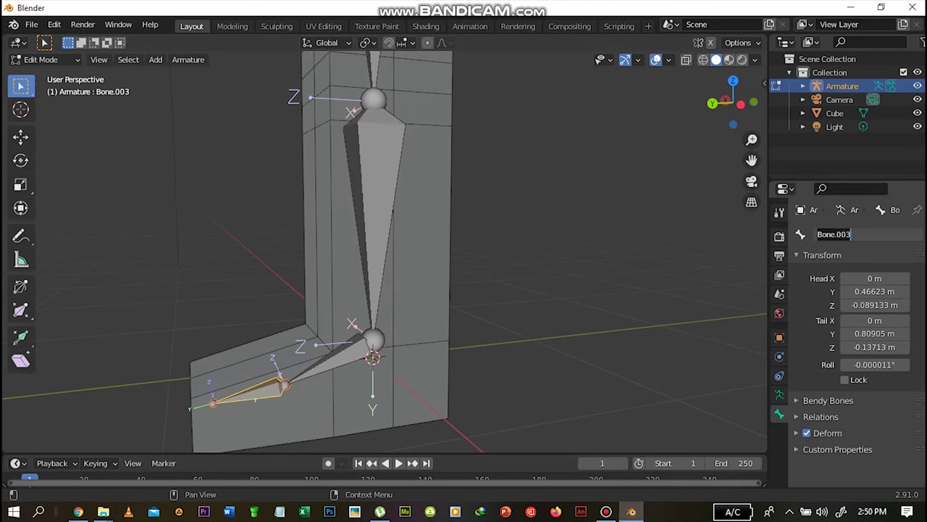
{"action": "type", "text": "DEF-TOE"}
{"action": "key", "text": "Return"}
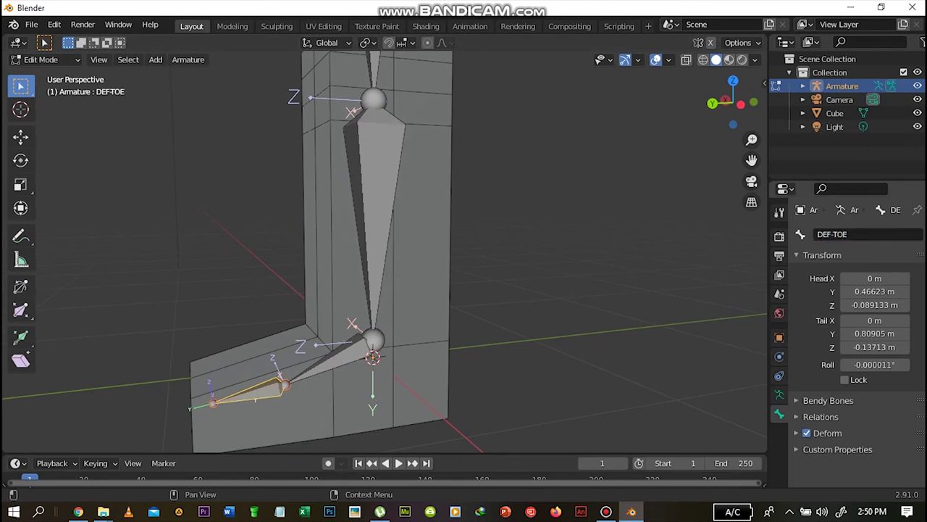
Examine the thigh, shin, foot and toe bones inside the leg mesh from several angles, checking how their local axes are oriented.
{"action": "left_click_drag", "start_coordinate": [752, 140], "coordinate": [752, 200]}
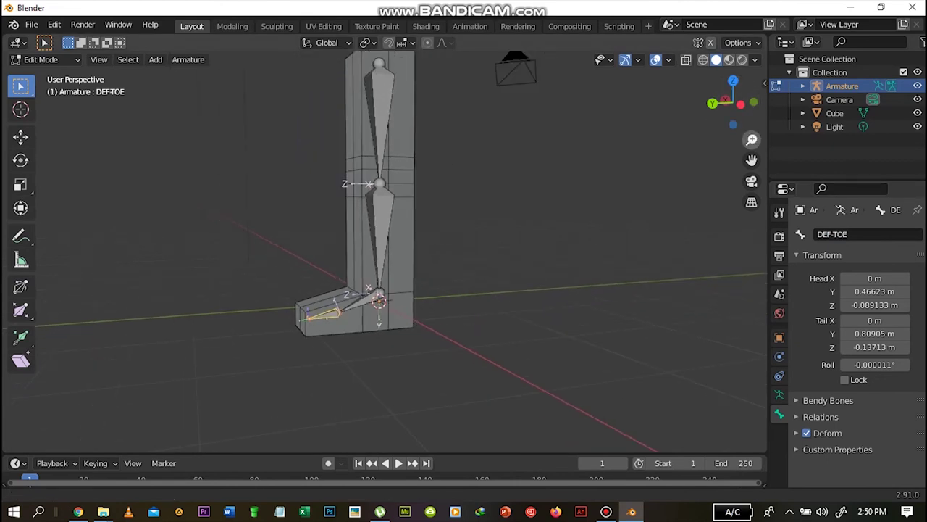
{"action": "left_click_drag", "start_coordinate": [752, 160], "coordinate": [738, 251]}
{"action": "left_click_drag", "start_coordinate": [733, 103], "coordinate": [216, 105]}
{"action": "left_click_drag", "start_coordinate": [752, 140], "coordinate": [718, 105]}
{"action": "left_click_drag", "start_coordinate": [752, 160], "coordinate": [752, 142]}
{"action": "mouse_move", "coordinate": [733, 103]}
{"action": "left_mouse_down"}
{"action": "mouse_move", "coordinate": [727, 143]}
{"action": "mouse_move", "coordinate": [701, 191]}
{"action": "mouse_move", "coordinate": [658, 236]}
{"action": "mouse_move", "coordinate": [744, 98]}
{"action": "left_mouse_up"}
{"action": "left_click_drag", "start_coordinate": [751, 160], "coordinate": [744, 253]}
{"action": "left_click_drag", "start_coordinate": [733, 103], "coordinate": [704, 103]}
{"action": "left_click_drag", "start_coordinate": [752, 160], "coordinate": [737, 103]}
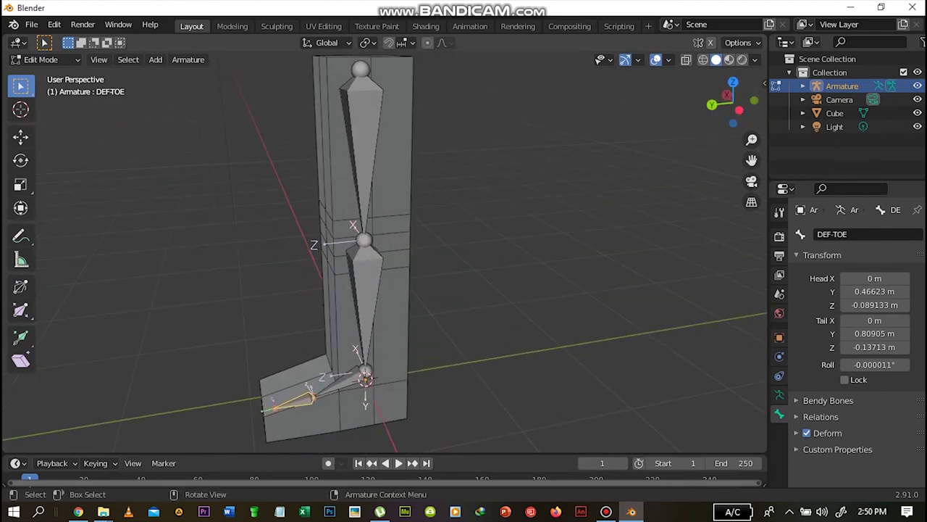
{"action": "left_click_drag", "start_coordinate": [733, 98], "coordinate": [737, 98]}
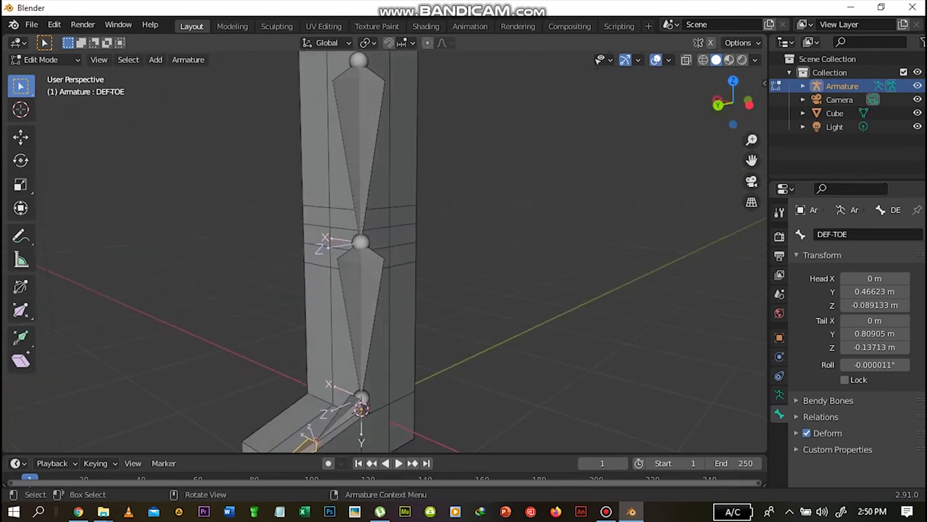
{"action": "left_click_drag", "start_coordinate": [752, 139], "coordinate": [642, 156]}
{"action": "left_click_drag", "start_coordinate": [733, 101], "coordinate": [739, 98]}
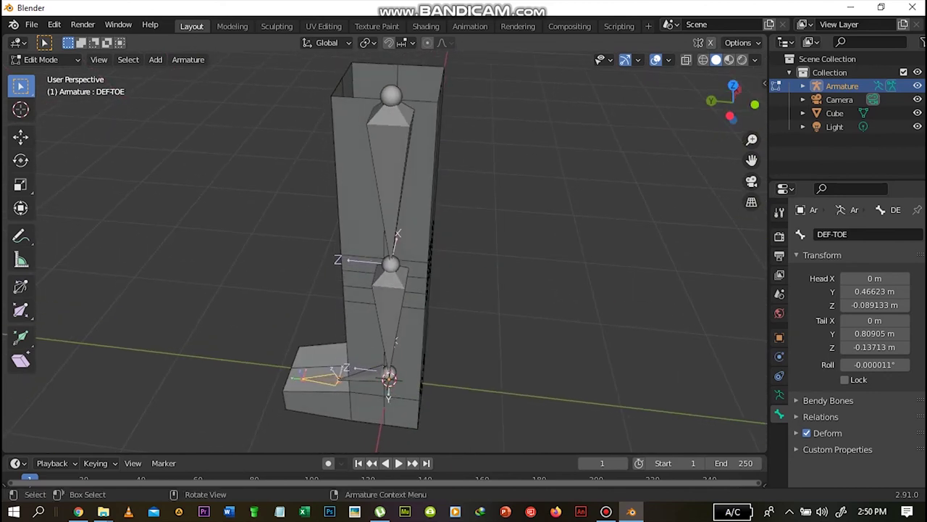
{"action": "left_click_drag", "start_coordinate": [739, 97], "coordinate": [710, 102]}
{"action": "mouse_move", "coordinate": [752, 140]}
{"action": "left_mouse_down"}
{"action": "mouse_move", "coordinate": [752, 187]}
{"action": "mouse_move", "coordinate": [752, 134]}
{"action": "left_mouse_up"}
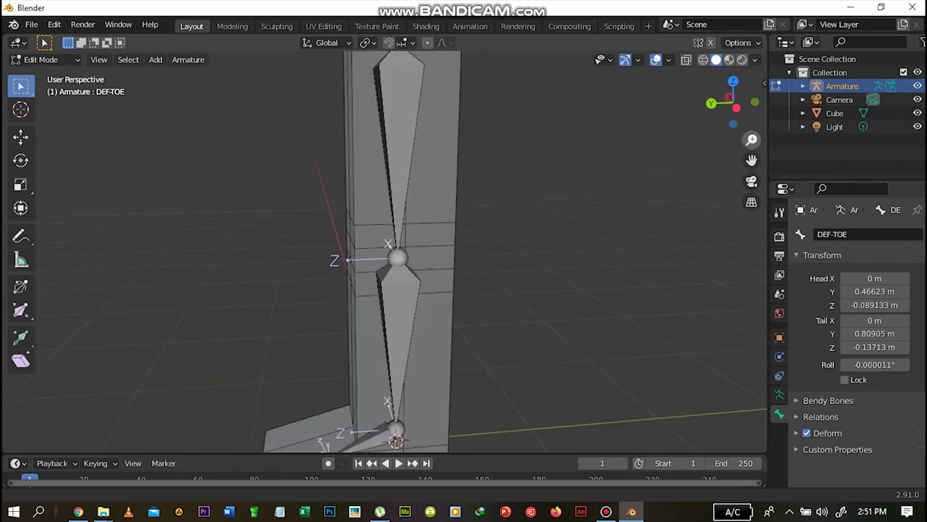
{"action": "left_click", "coordinate": [712, 102]}
{"action": "left_click", "coordinate": [754, 103]}
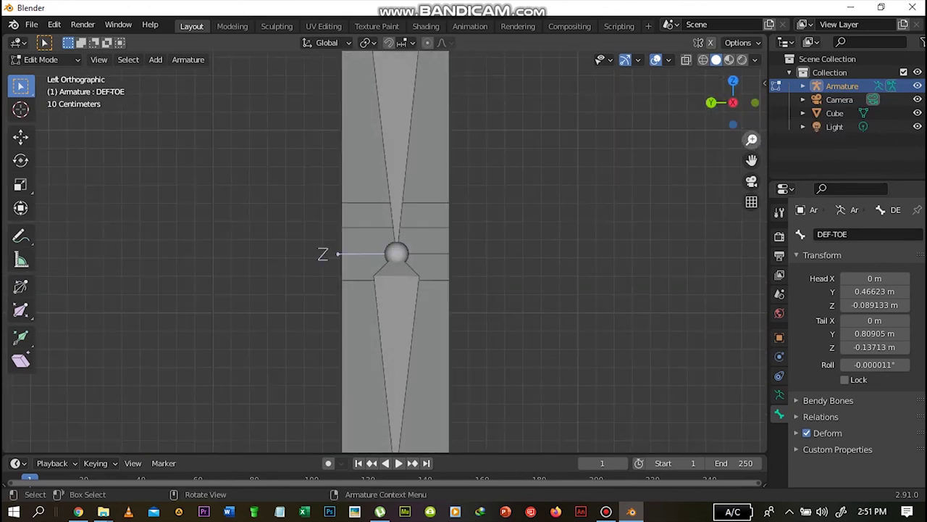
{"action": "scroll", "coordinate": [733, 124], "scroll_direction": "down", "scroll_amount": 2}
{"action": "left_click_drag", "start_coordinate": [733, 123], "coordinate": [786, 168]}
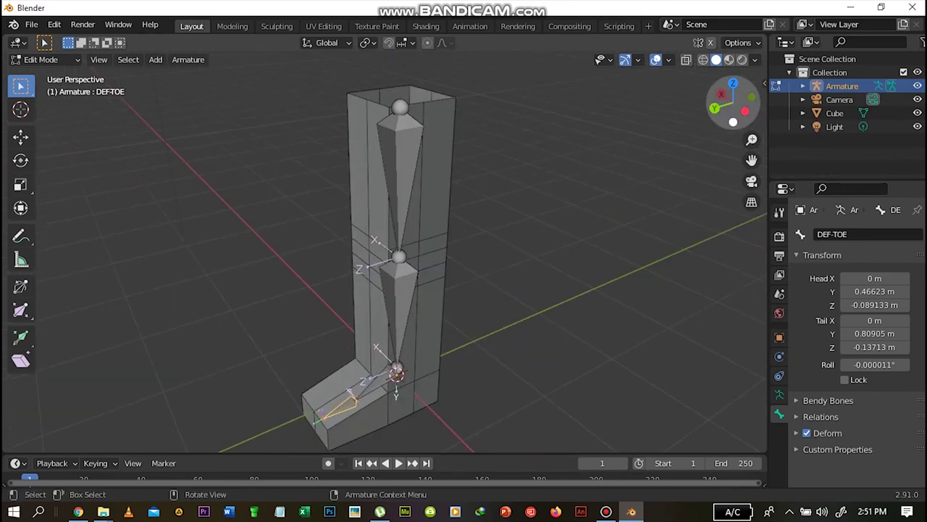
{"action": "mouse_move", "coordinate": [752, 140]}
{"action": "left_mouse_down"}
{"action": "mouse_move", "coordinate": [752, 167]}
{"action": "mouse_move", "coordinate": [752, 139]}
{"action": "left_mouse_up"}
{"action": "left_click_drag", "start_coordinate": [732, 101], "coordinate": [741, 103]}
{"action": "left_click_drag", "start_coordinate": [752, 159], "coordinate": [676, 113]}
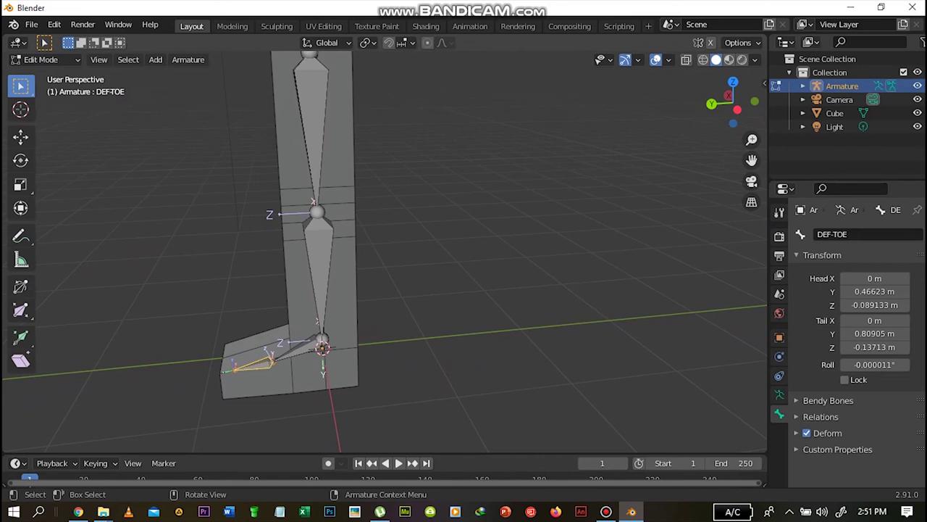
Duplicate the DEF-SHIN bone in place and rotate the copy 90° around the global X axis.
{"action": "left_click", "coordinate": [320, 266]}
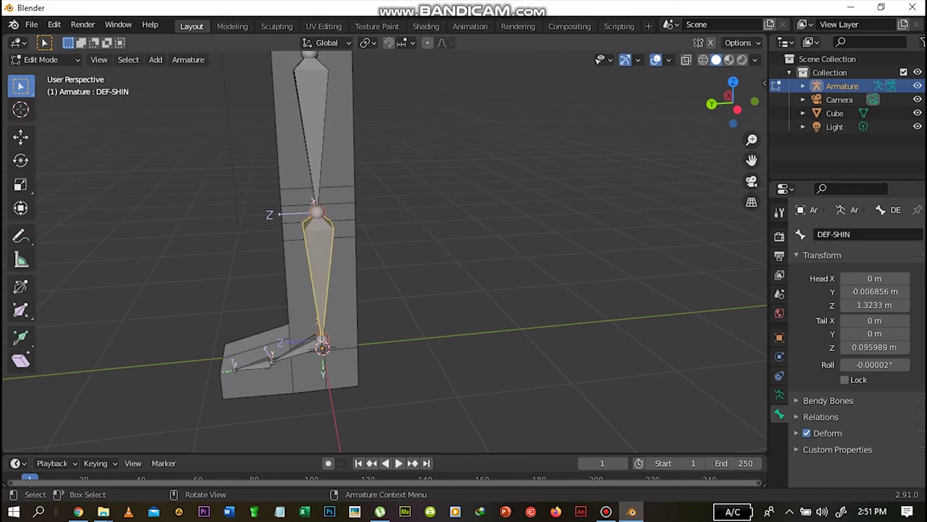
{"action": "key", "text": "shift+d"}
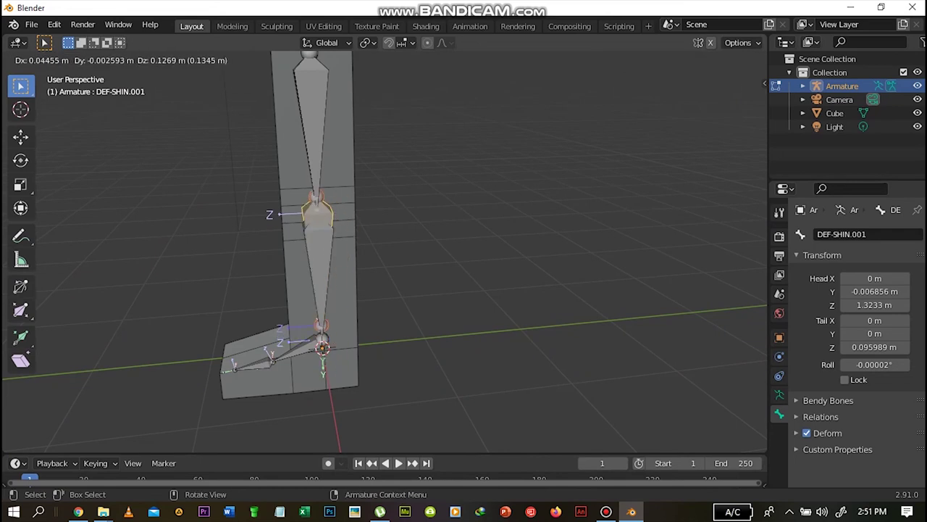
{"action": "key", "text": "Escape"}
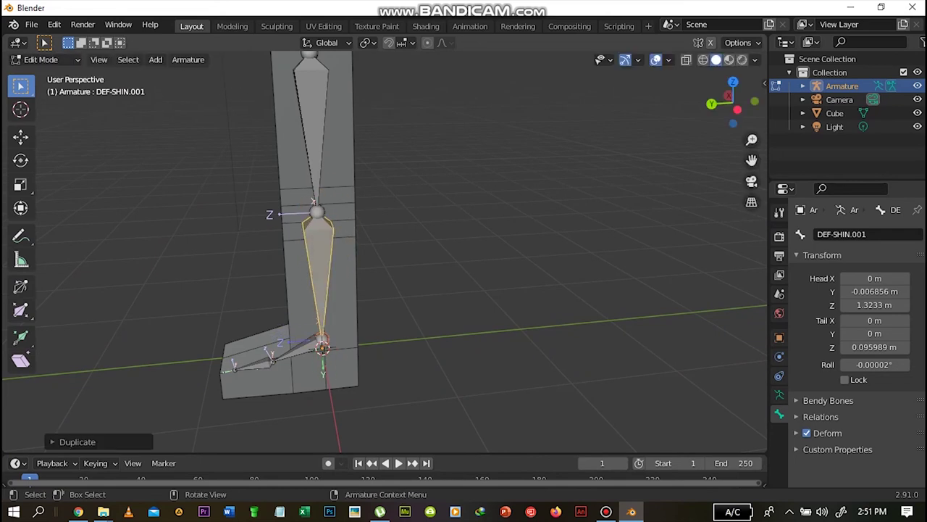
{"action": "key", "text": "r"}
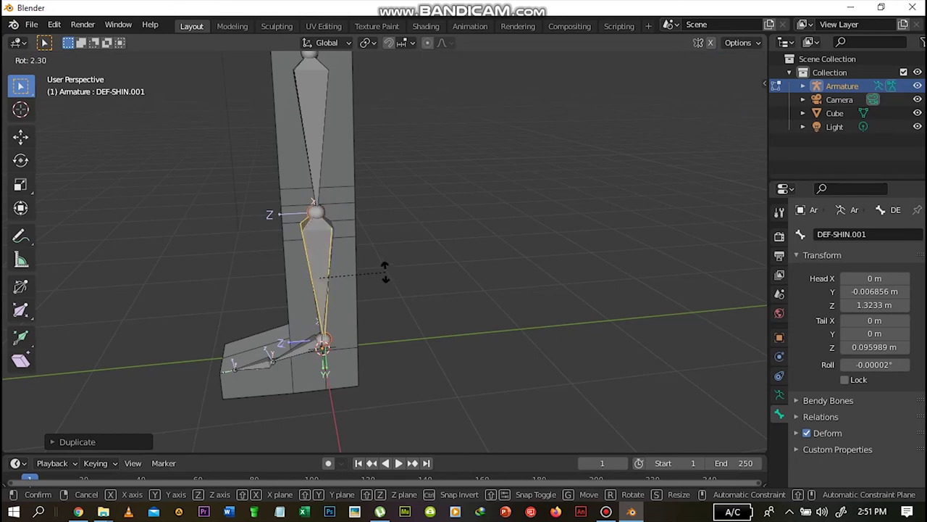
{"action": "type", "text": "x90"}
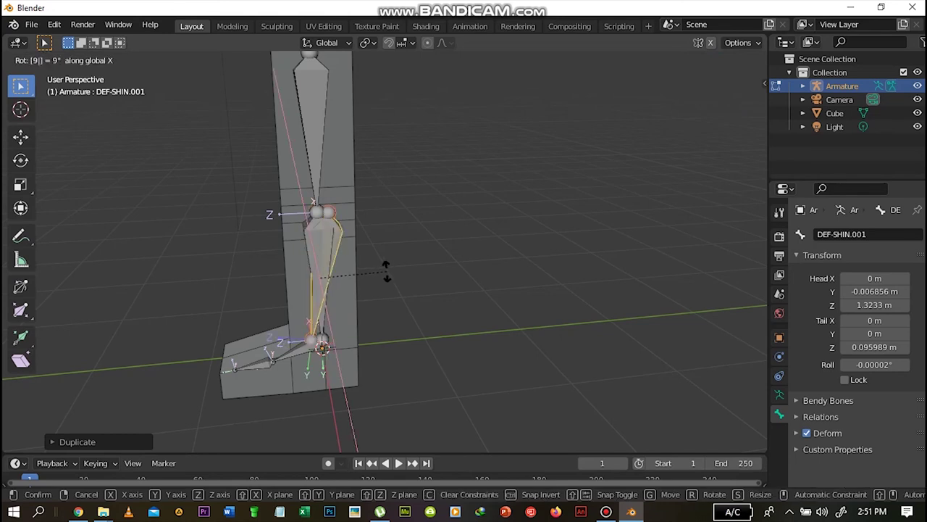
{"action": "key", "text": "Return"}
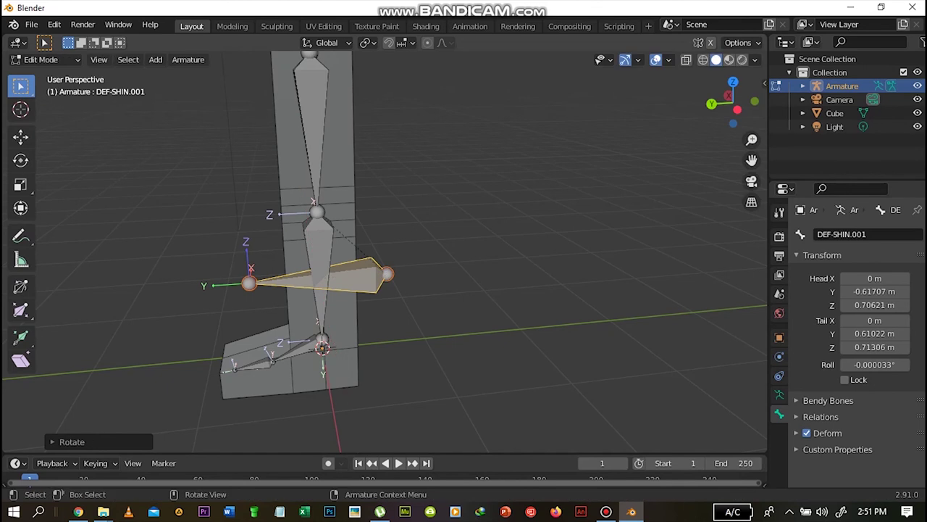
In left side view, move the duplicated bone behind the leg to ground level and scale it up to about 2.05 m long.
{"action": "left_click", "coordinate": [711, 103]}
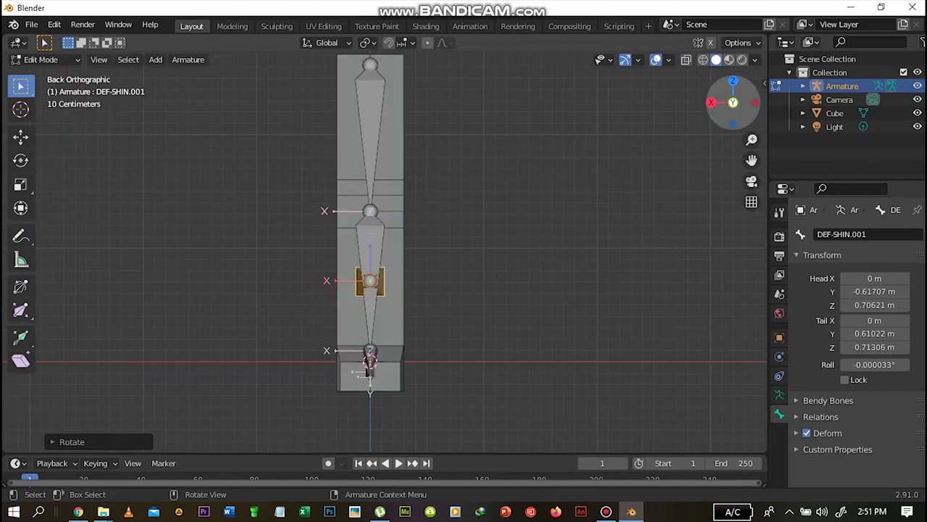
{"action": "left_click", "coordinate": [754, 102]}
{"action": "left_click_drag", "start_coordinate": [752, 159], "coordinate": [642, 146]}
{"action": "key", "text": "g"}
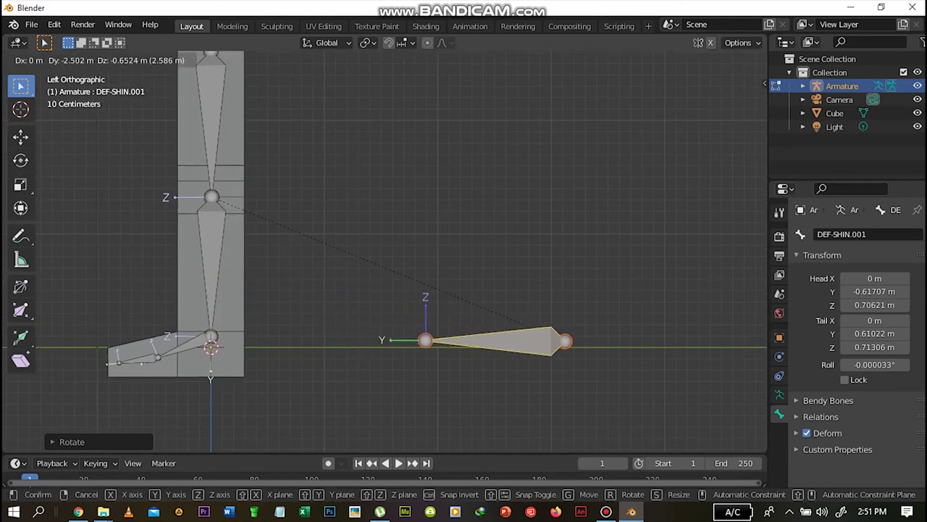
{"action": "key", "text": "Return"}
{"action": "key", "text": "s"}
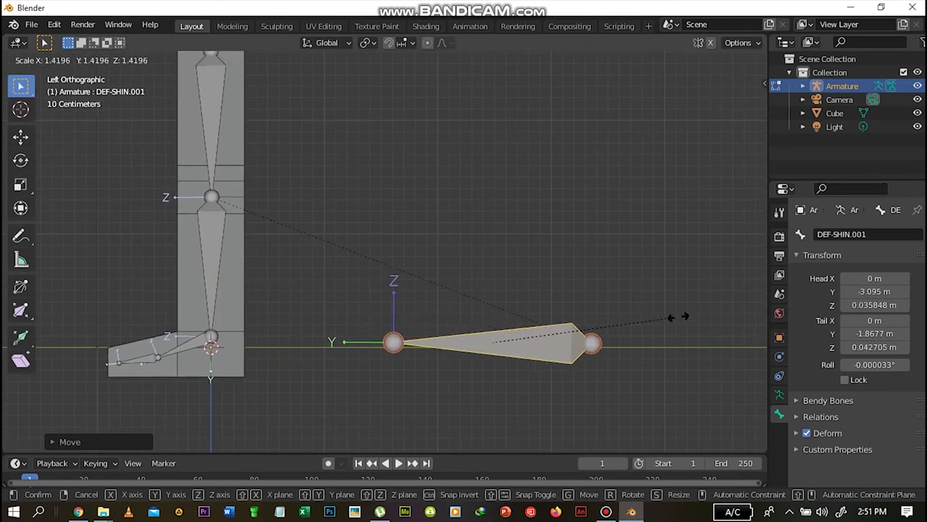
{"action": "key", "text": "Return"}
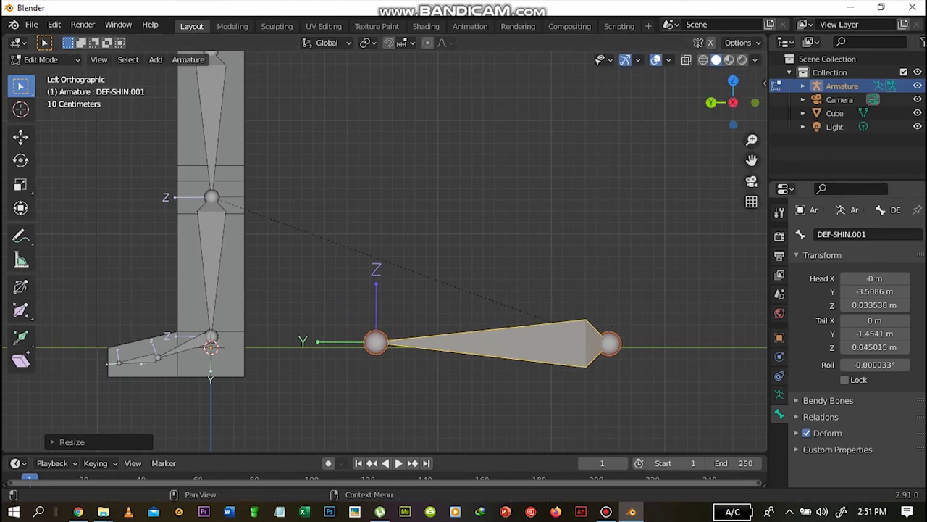
Rename the enlarged horizontal bone behind the leg to ROOT.
{"action": "left_click", "coordinate": [867, 234]}
{"action": "type", "text": "ROO"}
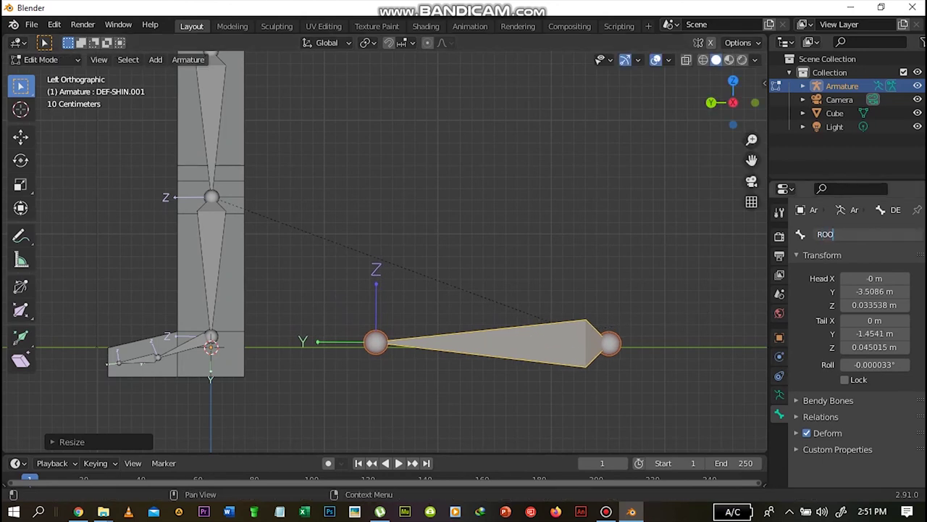
{"action": "type", "text": "T"}
{"action": "key", "text": "Return"}
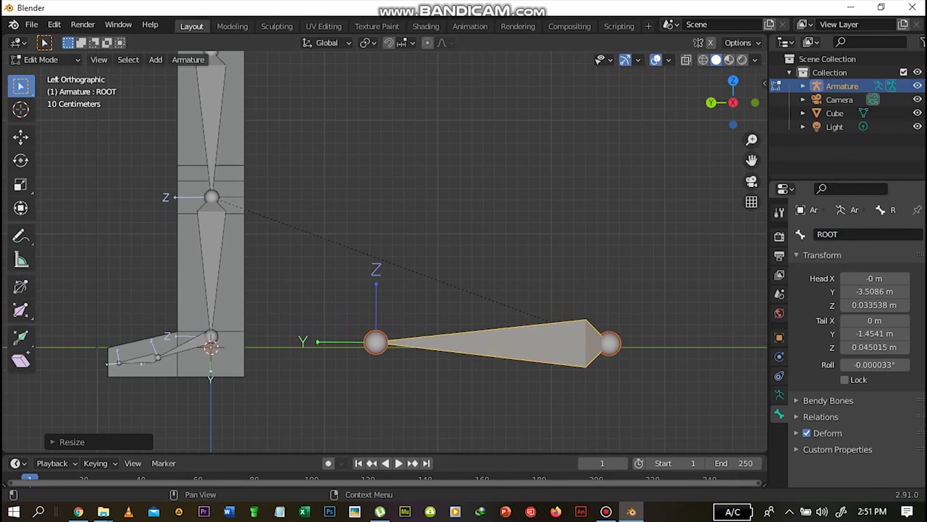
Clear the parent of the ROOT bone to detach it from the leg chain.
{"action": "scroll", "coordinate": [752, 139], "scroll_direction": "down", "scroll_amount": 2}
{"action": "left_click_drag", "start_coordinate": [752, 161], "coordinate": [770, 195]}
{"action": "left_click", "coordinate": [711, 103]}
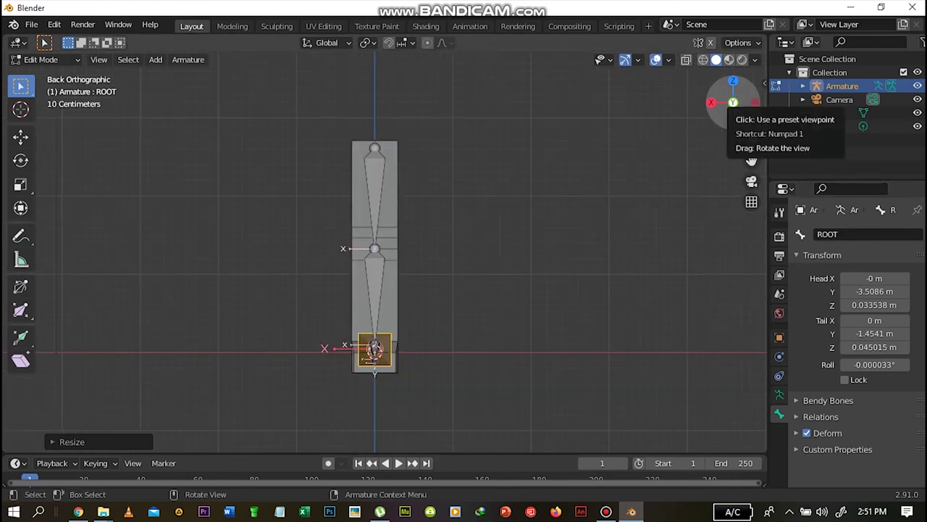
{"action": "left_click", "coordinate": [755, 103]}
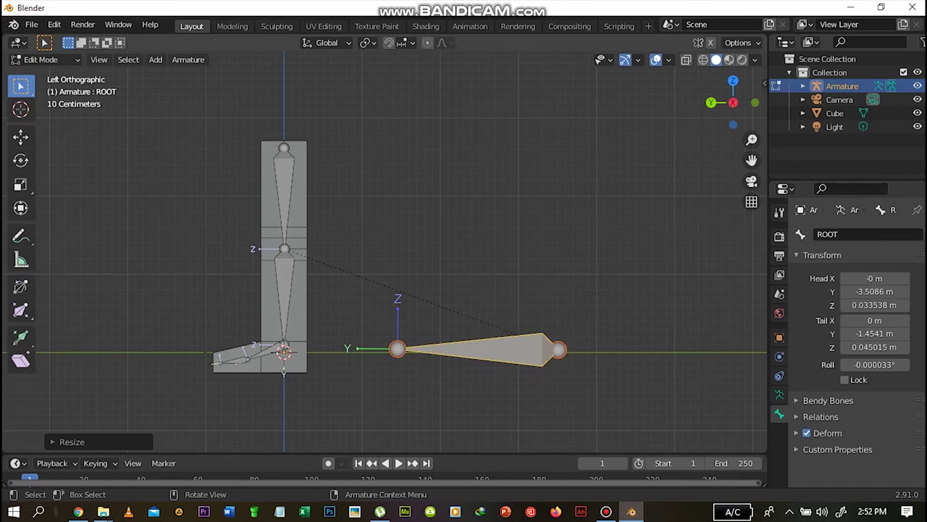
{"action": "key", "text": "alt+p"}
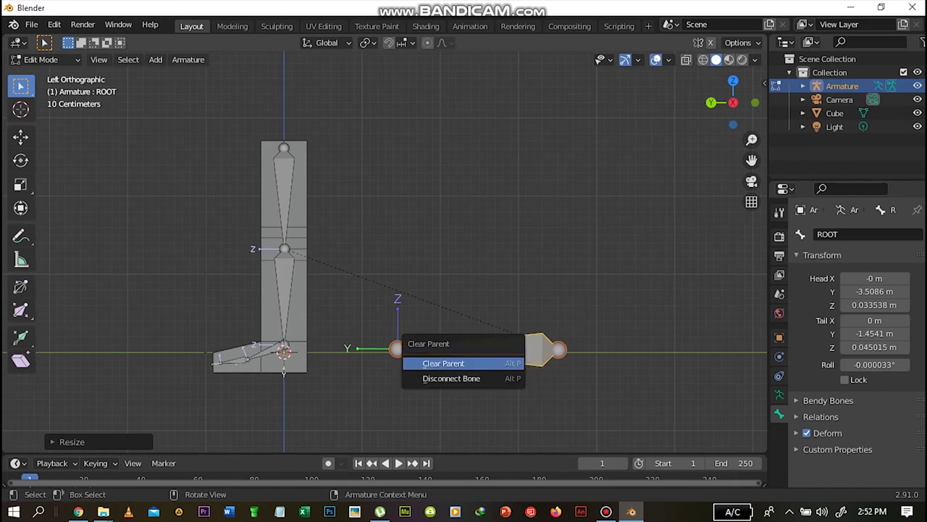
{"action": "key", "text": "Return"}
Review the leg chain by selecting the thigh, shin, foot and toe bones one by one, finishing on DEF-THIGH.
{"action": "left_click_drag", "start_coordinate": [744, 108], "coordinate": [828, 116]}
{"action": "left_click_drag", "start_coordinate": [752, 160], "coordinate": [731, 146]}
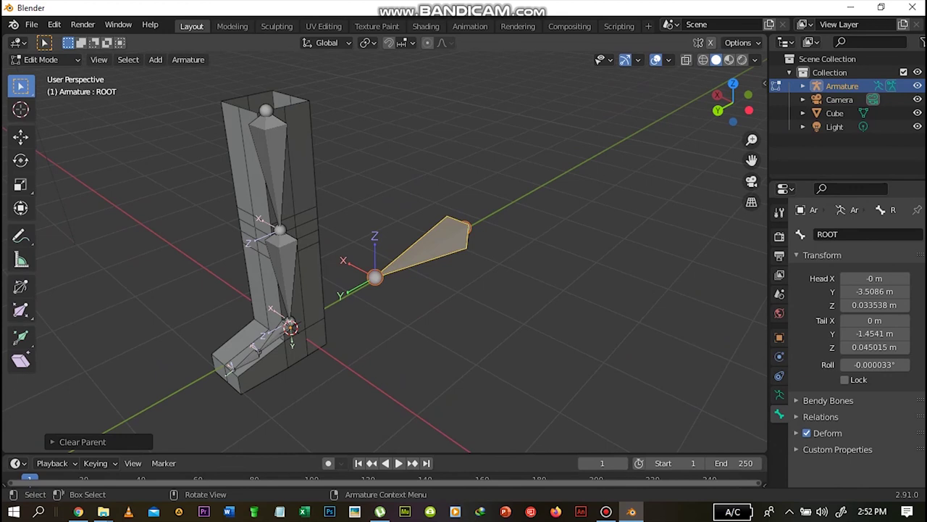
{"action": "left_click_drag", "start_coordinate": [734, 106], "coordinate": [713, 66]}
{"action": "left_click_drag", "start_coordinate": [752, 160], "coordinate": [812, 182]}
{"action": "left_click_drag", "start_coordinate": [735, 106], "coordinate": [753, 106]}
{"action": "left_click", "coordinate": [324, 170]}
{"action": "left_click", "coordinate": [331, 267]}
{"action": "left_click", "coordinate": [314, 326]}
{"action": "left_click", "coordinate": [282, 338]}
{"action": "left_click", "coordinate": [314, 326]}
{"action": "left_click", "coordinate": [331, 269]}
{"action": "left_click", "coordinate": [325, 171]}
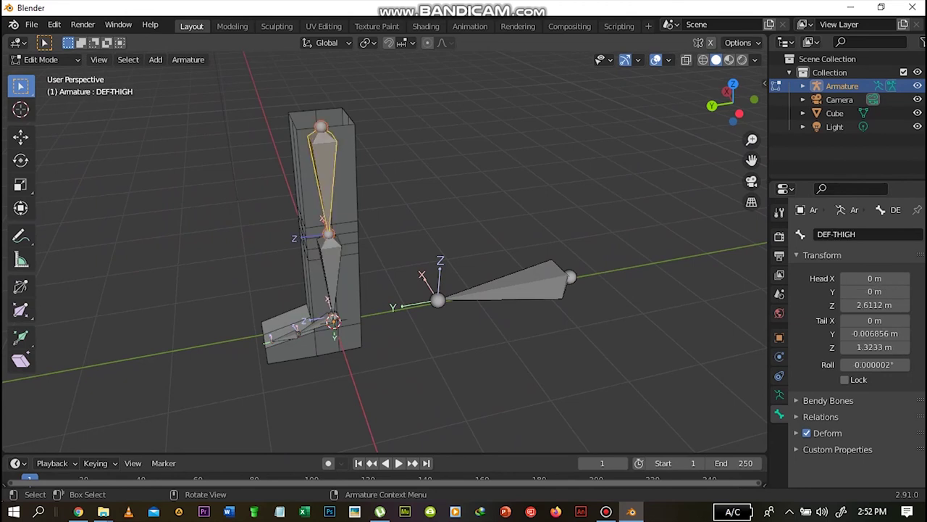
Examine the axis orientation of the thigh, shin, foot and toe bones by selecting each one in turn from different angles.
{"action": "left_click", "coordinate": [331, 269]}
{"action": "left_click_drag", "start_coordinate": [703, 106], "coordinate": [733, 100]}
{"action": "left_click_drag", "start_coordinate": [734, 100], "coordinate": [798, 77]}
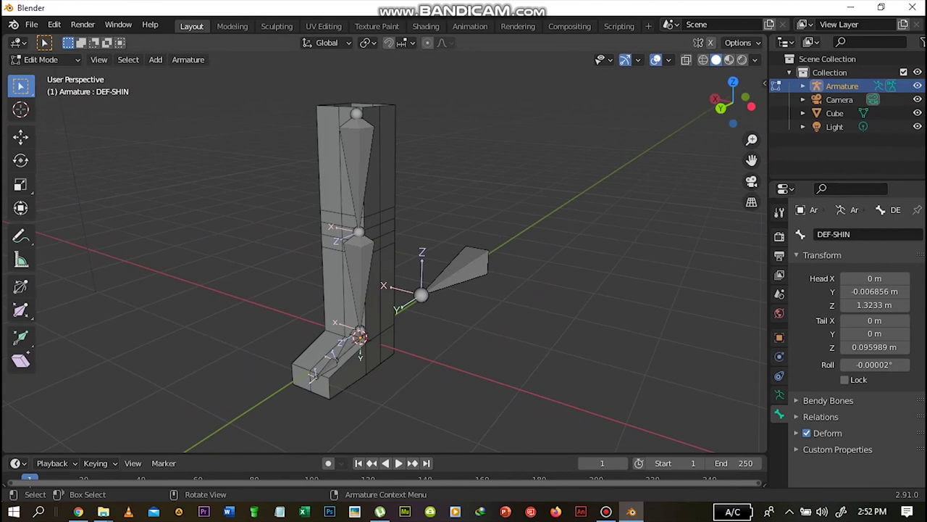
{"action": "left_click_drag", "start_coordinate": [752, 140], "coordinate": [751, 113]}
{"action": "left_click_drag", "start_coordinate": [752, 160], "coordinate": [791, 183]}
{"action": "left_click", "coordinate": [389, 161]}
{"action": "left_click", "coordinate": [389, 302]}
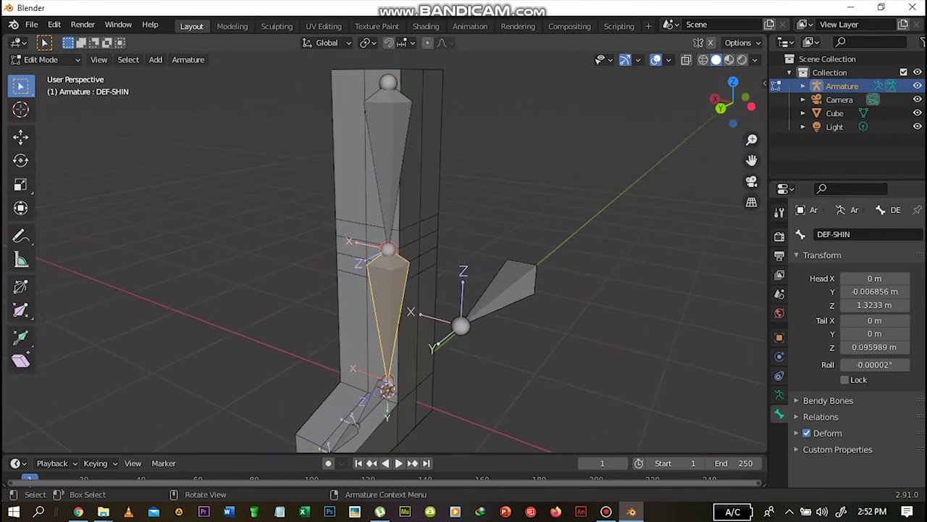
{"action": "left_click", "coordinate": [351, 421]}
{"action": "left_click_drag", "start_coordinate": [733, 102], "coordinate": [655, 87]}
{"action": "left_click", "coordinate": [324, 145]}
{"action": "left_click", "coordinate": [326, 230]}
{"action": "left_click", "coordinate": [326, 289]}
{"action": "left_click", "coordinate": [307, 377]}
{"action": "left_click", "coordinate": [255, 395]}
{"action": "left_click", "coordinate": [326, 289]}
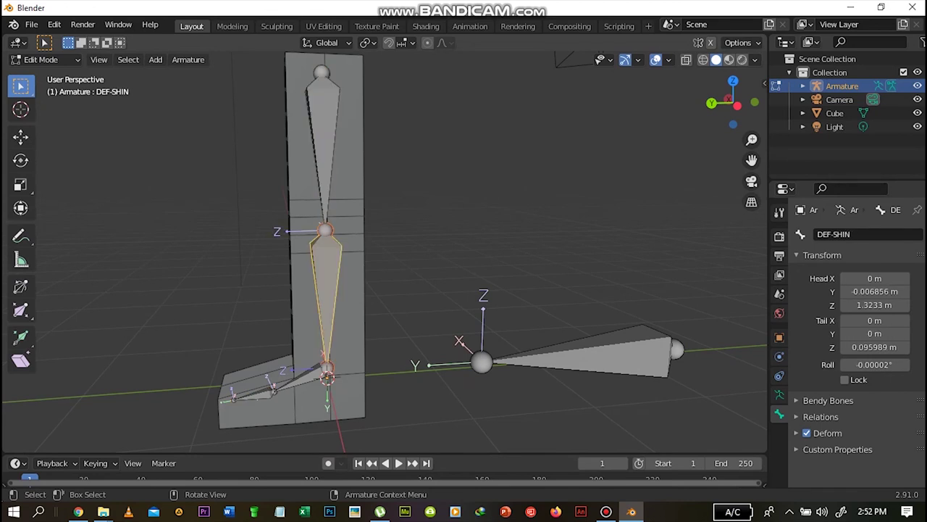
{"action": "left_click", "coordinate": [302, 378]}
{"action": "left_click", "coordinate": [255, 395]}
{"action": "left_click", "coordinate": [301, 378]}
{"action": "left_click", "coordinate": [326, 290]}
{"action": "left_click", "coordinate": [323, 137]}
Recheck the leg chain down to the toe and back up to DEF-THIGH, viewing the bones from front and side angles.
{"action": "left_click_drag", "start_coordinate": [725, 105], "coordinate": [763, 109]}
{"action": "left_click", "coordinate": [368, 294]}
{"action": "left_click", "coordinate": [366, 149]}
{"action": "left_click", "coordinate": [367, 293]}
{"action": "left_click", "coordinate": [348, 392]}
{"action": "left_click", "coordinate": [305, 423]}
{"action": "left_click", "coordinate": [346, 394]}
{"action": "left_click", "coordinate": [367, 293]}
{"action": "left_click", "coordinate": [366, 149]}
{"action": "left_click_drag", "start_coordinate": [749, 105], "coordinate": [630, 102]}
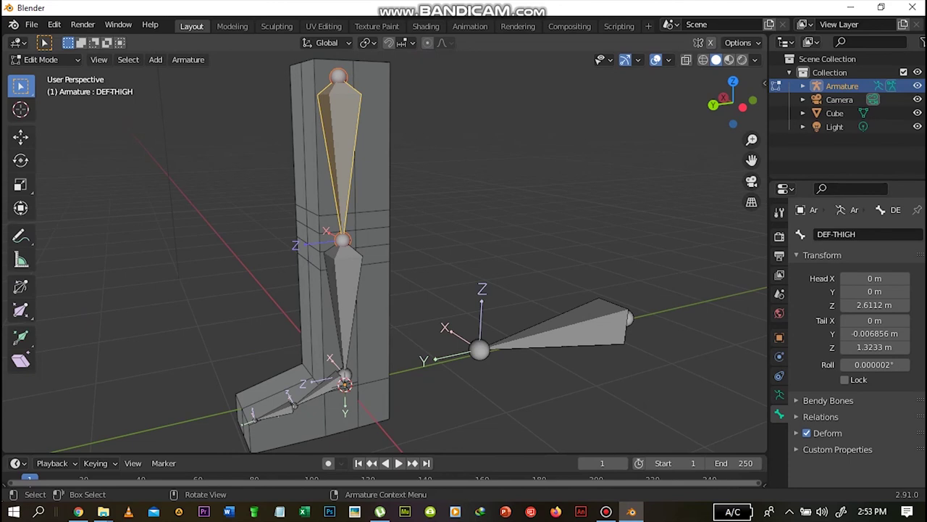
{"action": "left_click", "coordinate": [716, 104]}
{"action": "left_click_drag", "start_coordinate": [723, 103], "coordinate": [594, 122]}
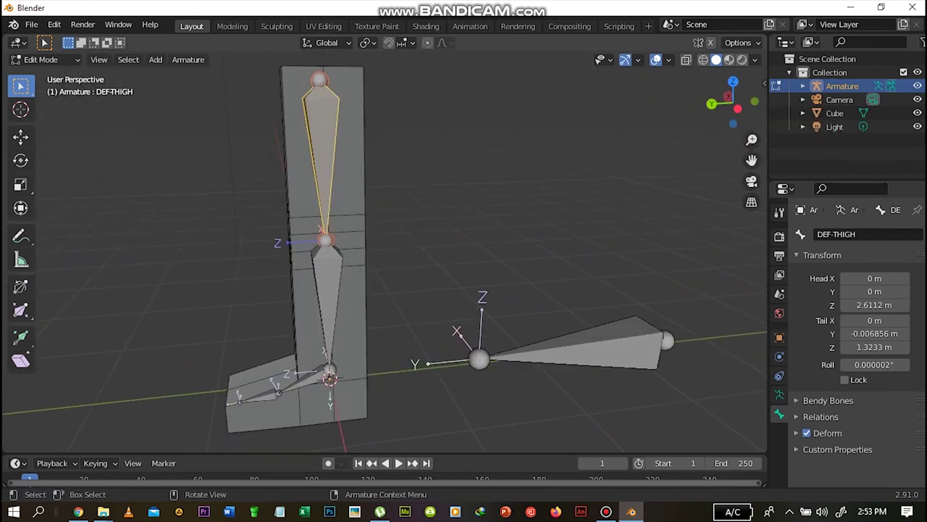
{"action": "left_click_drag", "start_coordinate": [752, 160], "coordinate": [752, 137]}
{"action": "mouse_move", "coordinate": [730, 105]}
{"action": "left_mouse_down"}
{"action": "mouse_move", "coordinate": [759, 114]}
{"action": "mouse_move", "coordinate": [720, 98]}
{"action": "left_mouse_up"}
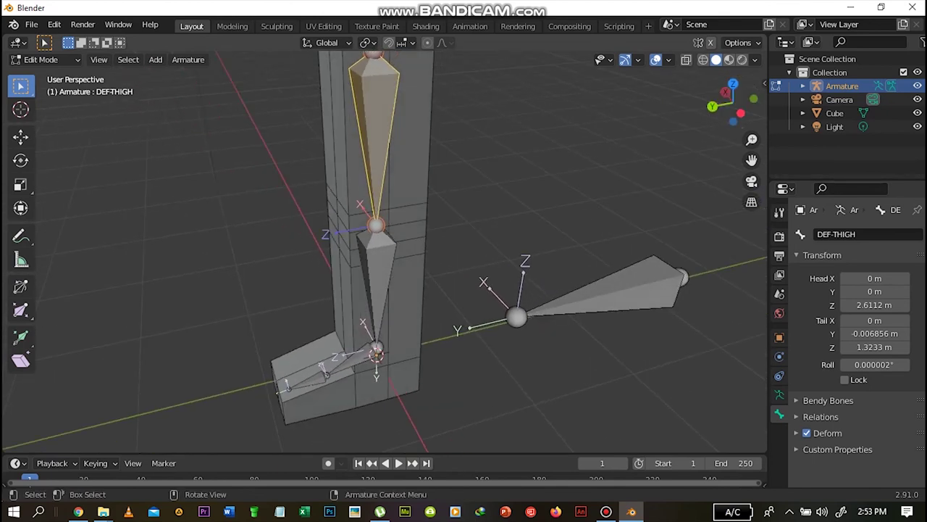
Find the Simple Renaming Panel add-on by searching for SIMPL, enable it and show its panel in the 3D view.
{"action": "left_click", "coordinate": [54, 24]}
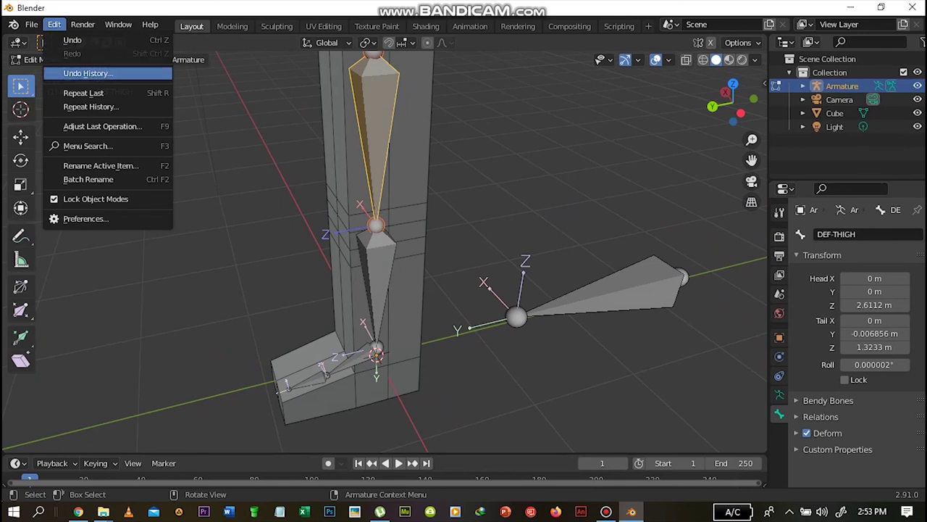
{"action": "left_click", "coordinate": [79, 215]}
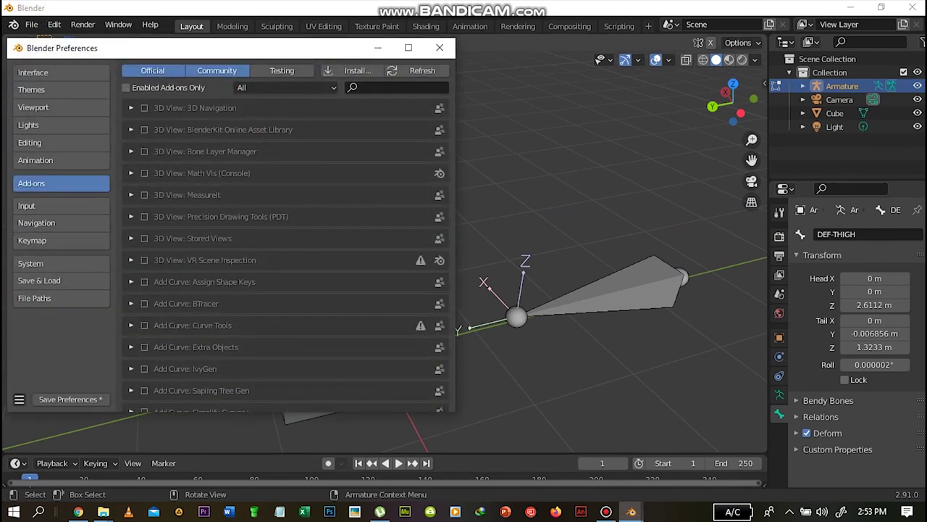
{"action": "left_click", "coordinate": [397, 87]}
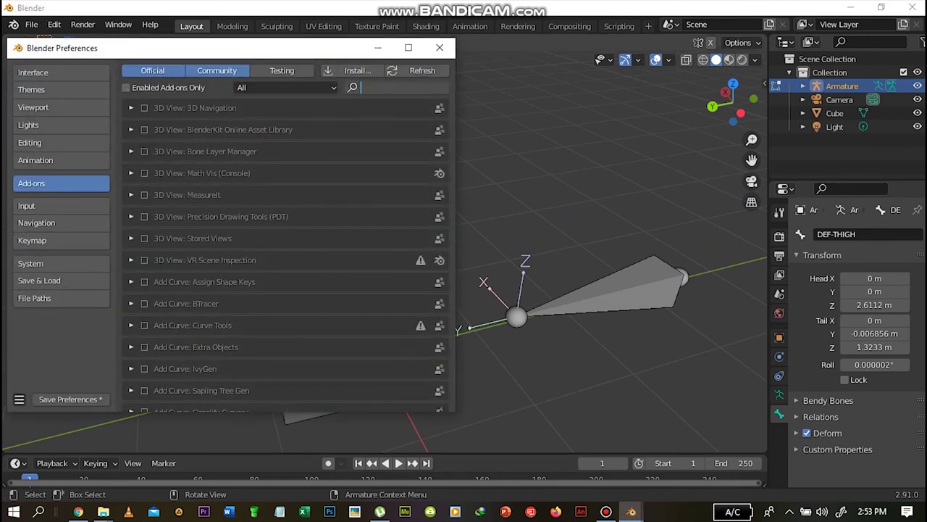
{"action": "type", "text": "SIMPL"}
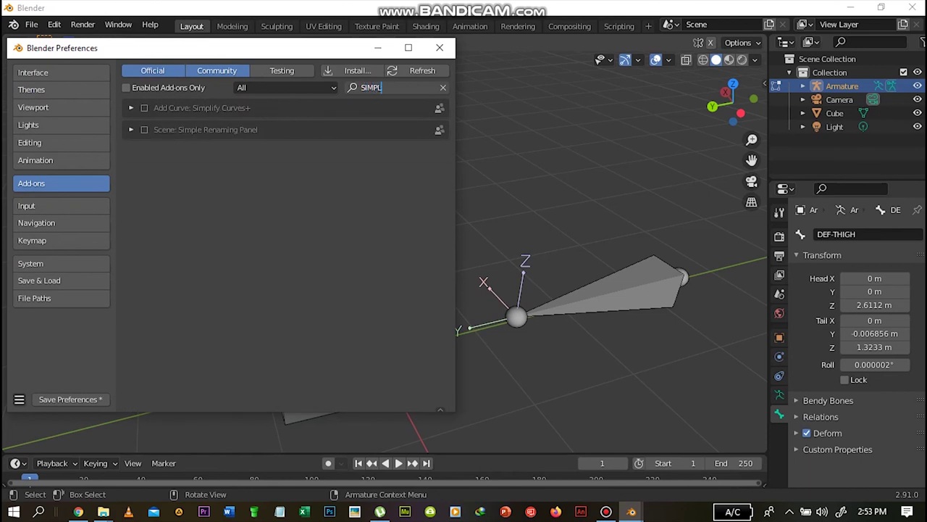
{"action": "key", "text": "Return"}
{"action": "left_click", "coordinate": [144, 130]}
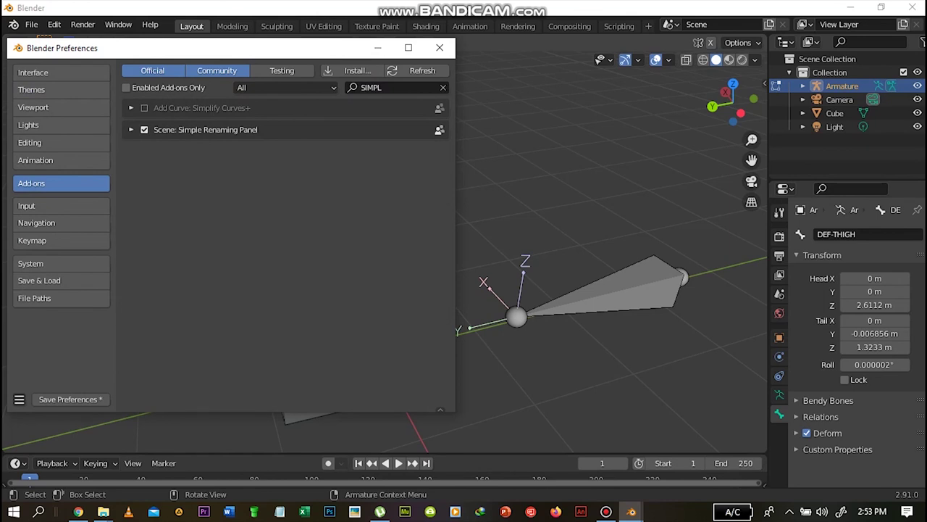
{"action": "left_click", "coordinate": [440, 48]}
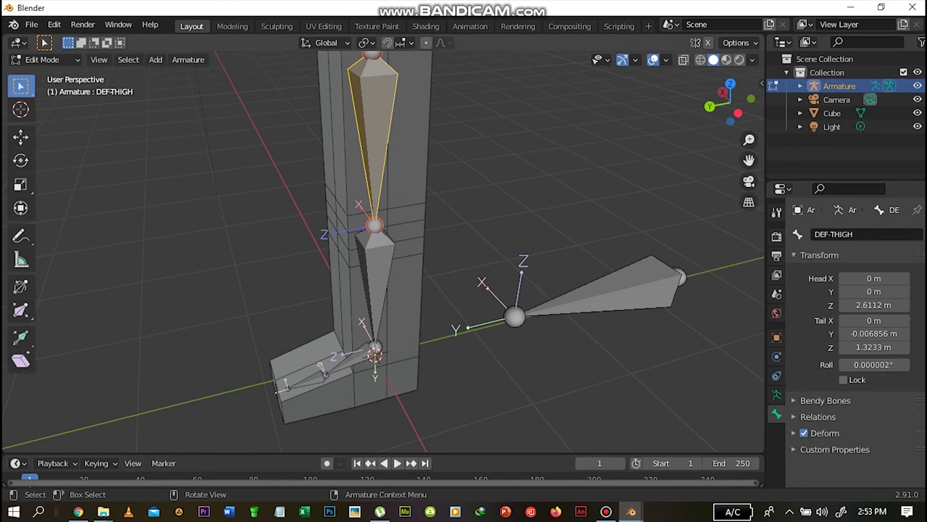
{"action": "key", "text": "n"}
{"action": "left_click", "coordinate": [756, 178]}
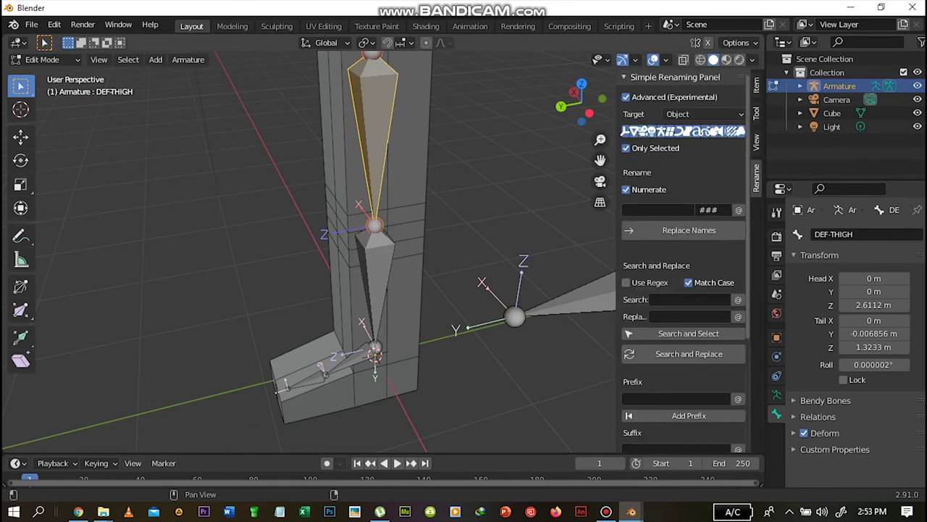
Find the Bone Layer Manager add-on by searching for BONE, enable it and show its layer management panel in the 3D view.
{"action": "left_click", "coordinate": [82, 24]}
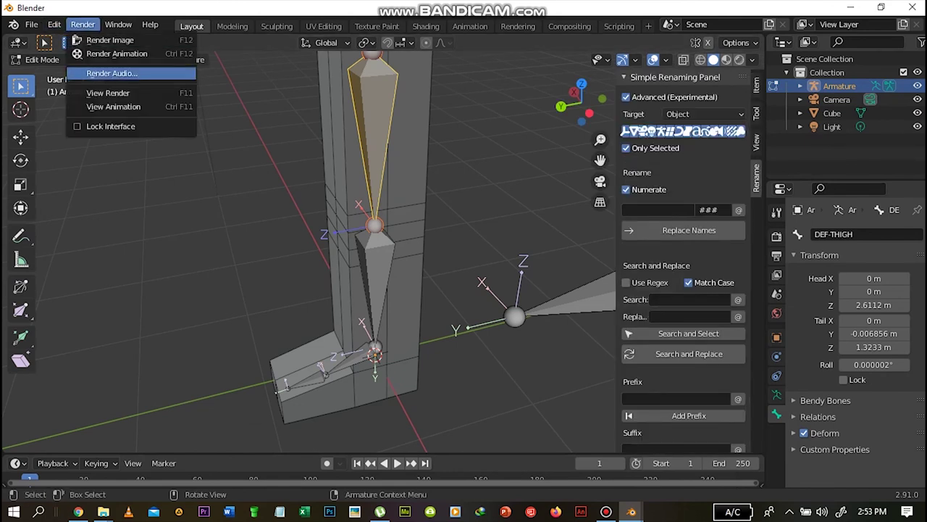
{"action": "left_click", "coordinate": [55, 24]}
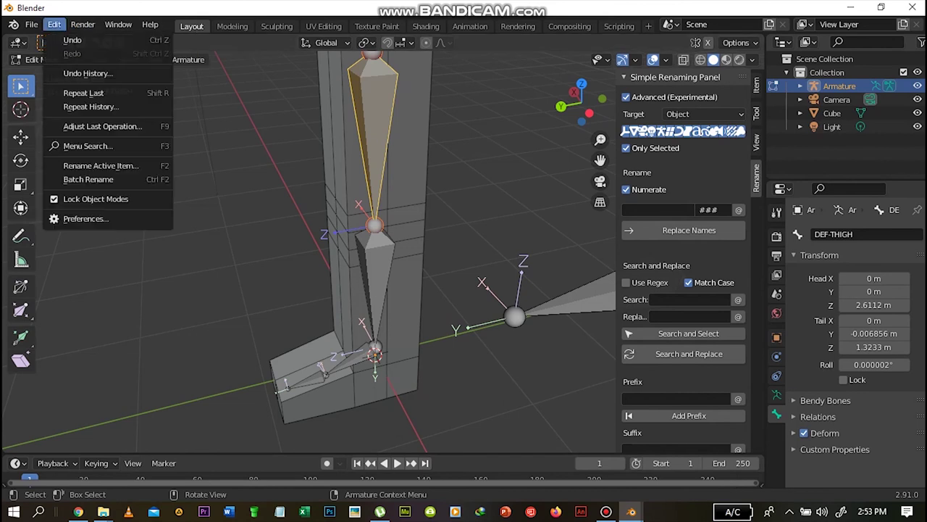
{"action": "left_click", "coordinate": [85, 218]}
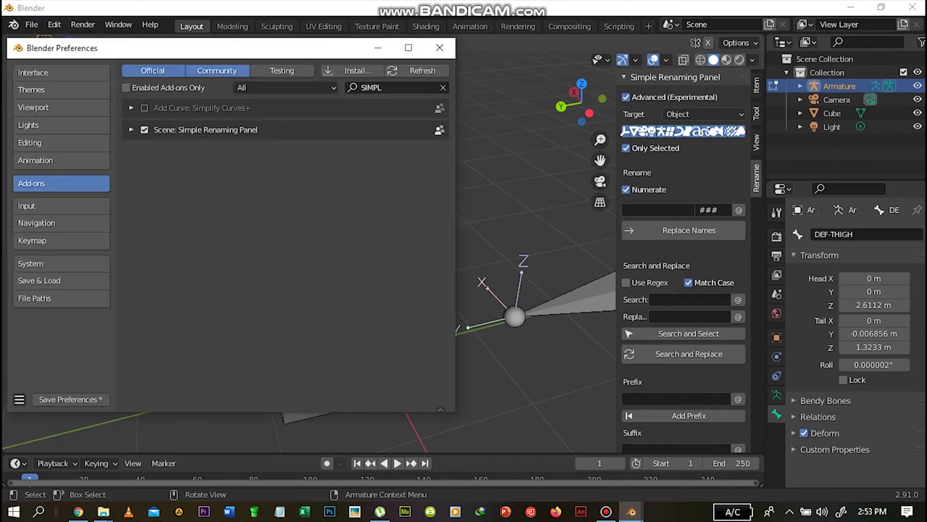
{"action": "left_click", "coordinate": [442, 87]}
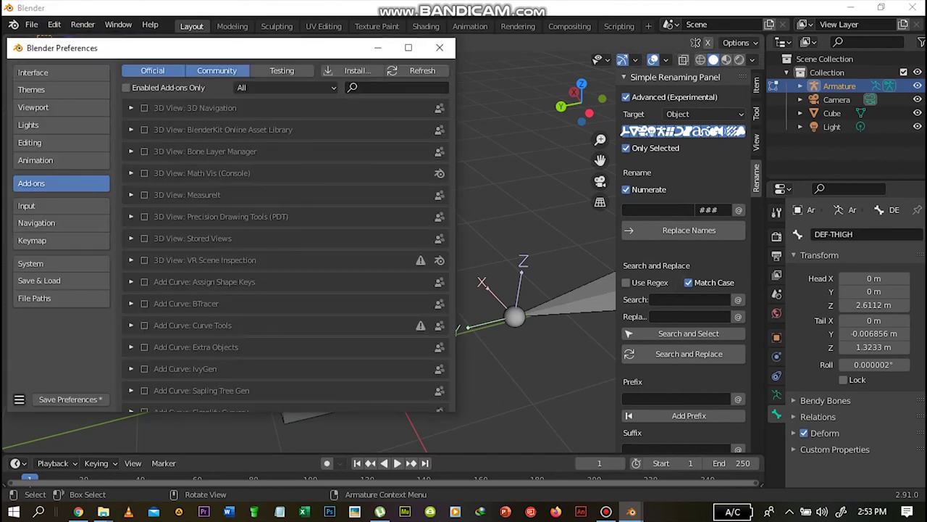
{"action": "left_click", "coordinate": [397, 87]}
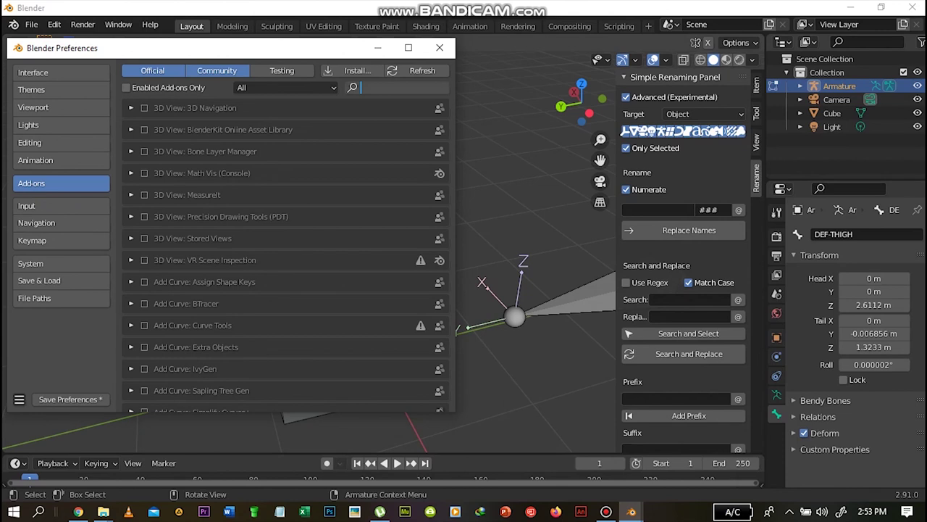
{"action": "type", "text": "BONE"}
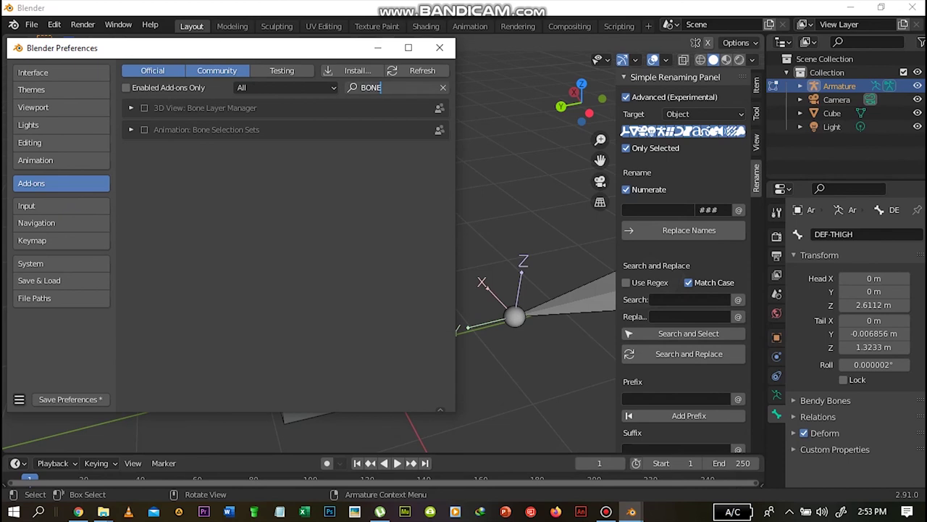
{"action": "key", "text": "Return"}
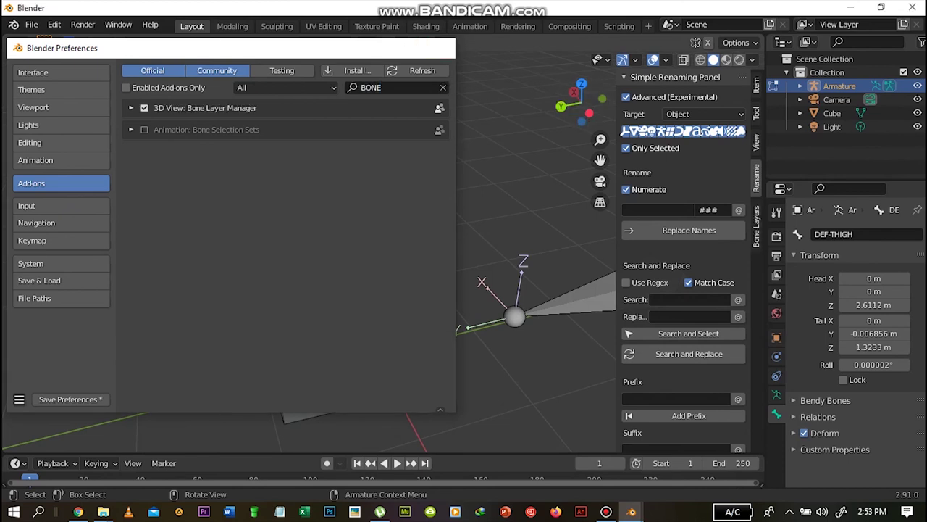
{"action": "left_click", "coordinate": [439, 48]}
{"action": "left_click", "coordinate": [756, 226]}
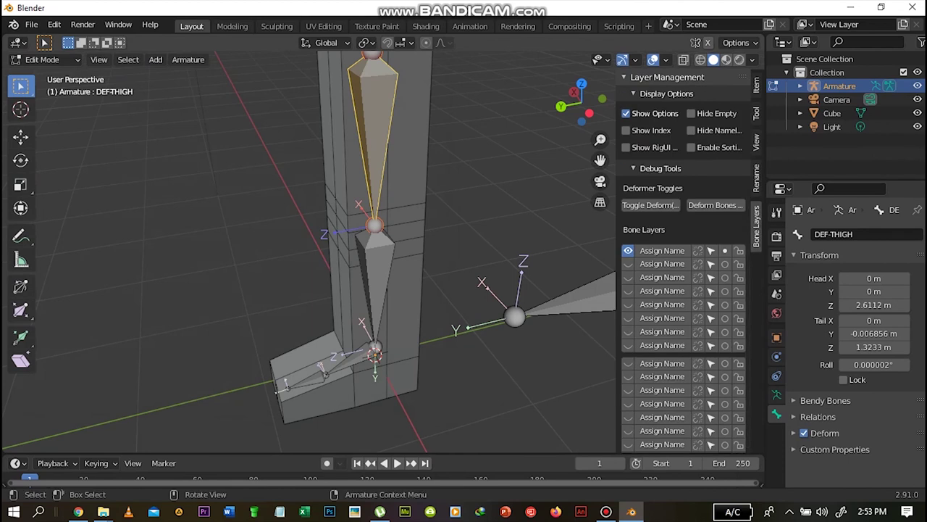
Inspect the leg bones from several angles, selecting the shin, foot, toe and thigh bones one after another.
{"action": "left_click_drag", "start_coordinate": [562, 107], "coordinate": [620, 72]}
{"action": "left_click_drag", "start_coordinate": [599, 160], "coordinate": [506, 219]}
{"action": "left_click_drag", "start_coordinate": [599, 140], "coordinate": [600, 158]}
{"action": "left_click_drag", "start_coordinate": [591, 106], "coordinate": [550, 140]}
{"action": "left_click_drag", "start_coordinate": [511, 111], "coordinate": [478, 118]}
{"action": "left_click_drag", "start_coordinate": [600, 160], "coordinate": [597, 111]}
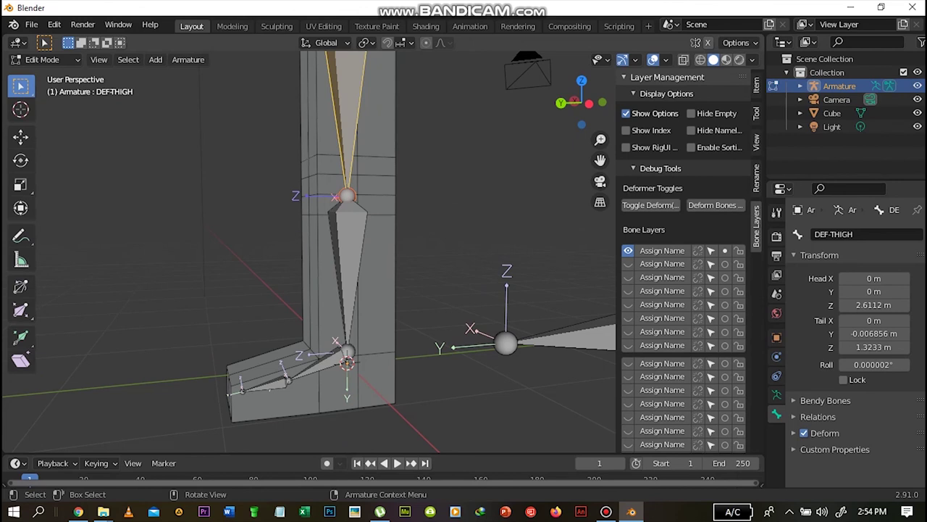
{"action": "left_click", "coordinate": [350, 264]}
{"action": "left_click", "coordinate": [318, 367]}
{"action": "left_click", "coordinate": [271, 385]}
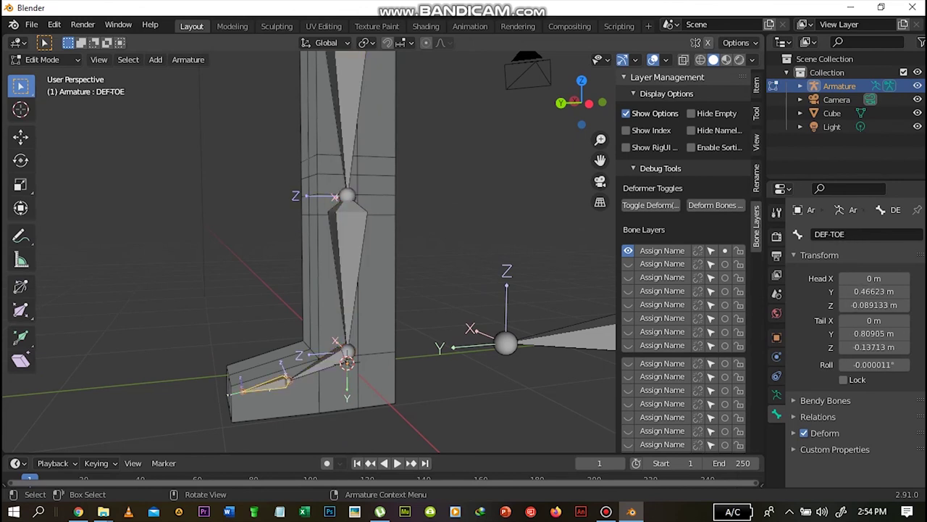
{"action": "left_click", "coordinate": [349, 120]}
{"action": "left_click", "coordinate": [350, 264]}
{"action": "left_click", "coordinate": [320, 364]}
Try to move the DEF-SHIN bone freely towards the front of the leg.
{"action": "left_click", "coordinate": [349, 282]}
{"action": "key", "text": "g"}
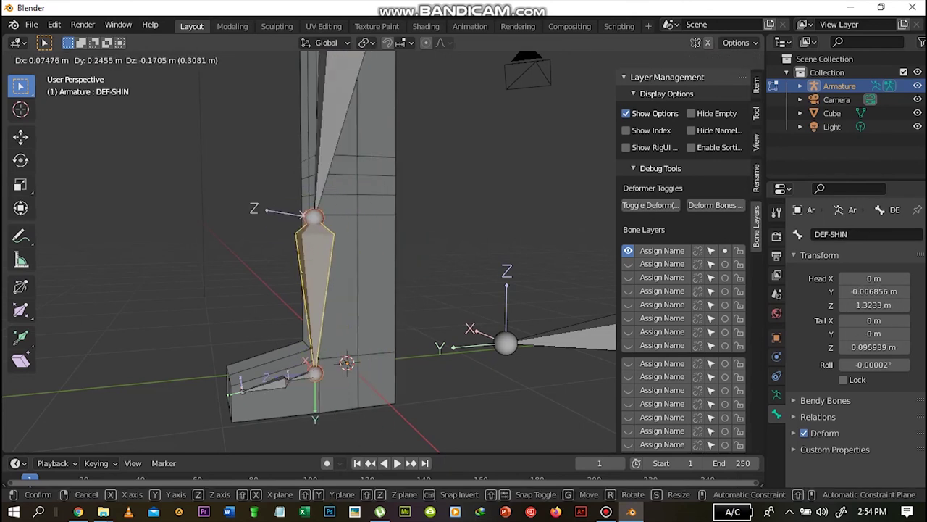
{"action": "key", "text": "Escape"}
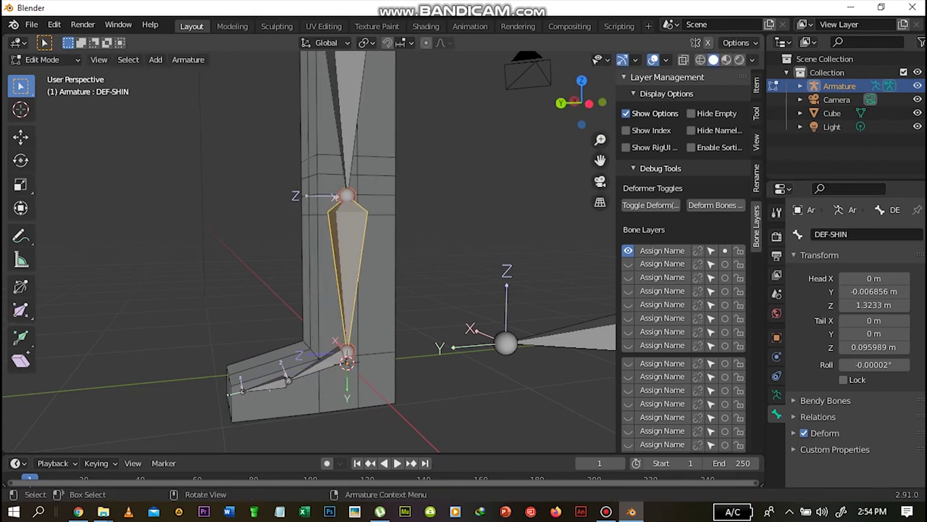
Assign the name DEF to the first bone layer.
{"action": "left_click_drag", "start_coordinate": [601, 140], "coordinate": [599, 112]}
{"action": "scroll", "coordinate": [600, 139], "scroll_direction": "down", "scroll_amount": 2}
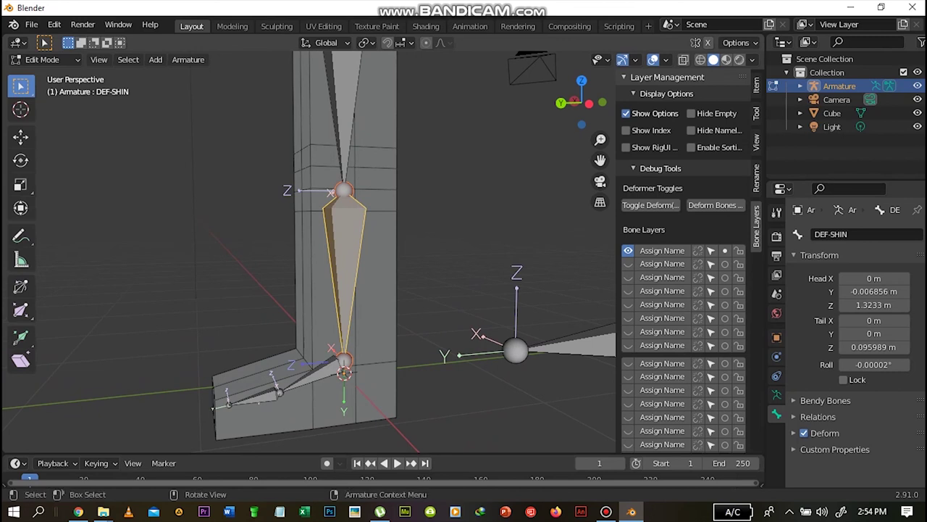
{"action": "left_click", "coordinate": [662, 250]}
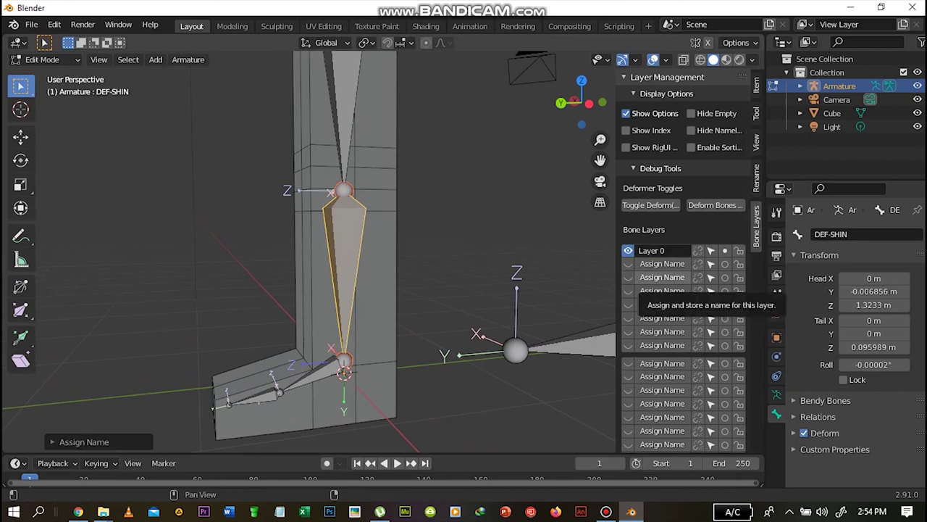
{"action": "left_click", "coordinate": [661, 250]}
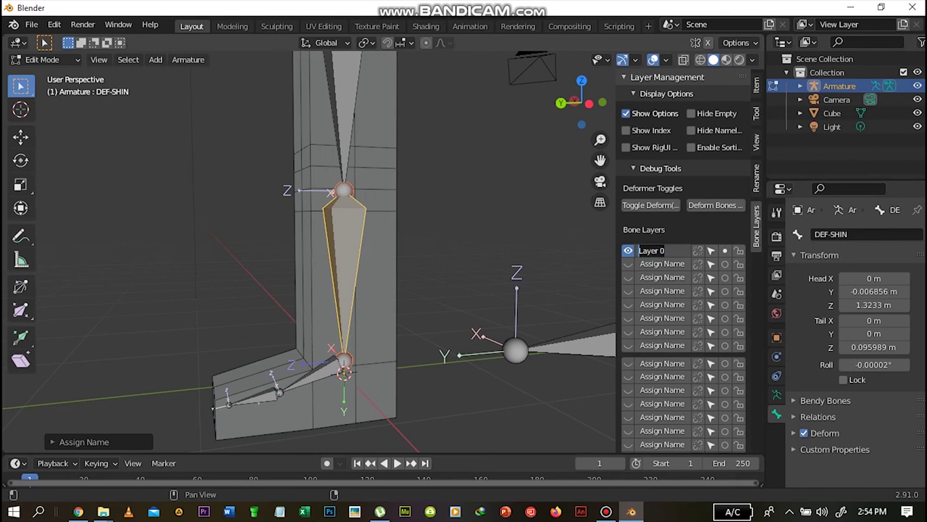
{"action": "type", "text": "DEF"}
{"action": "key", "text": "Return"}
Turn on visibility of the second bone layer and name it TGT.
{"action": "left_click", "coordinate": [628, 264]}
{"action": "left_click", "coordinate": [662, 264]}
{"action": "key", "text": "Return"}
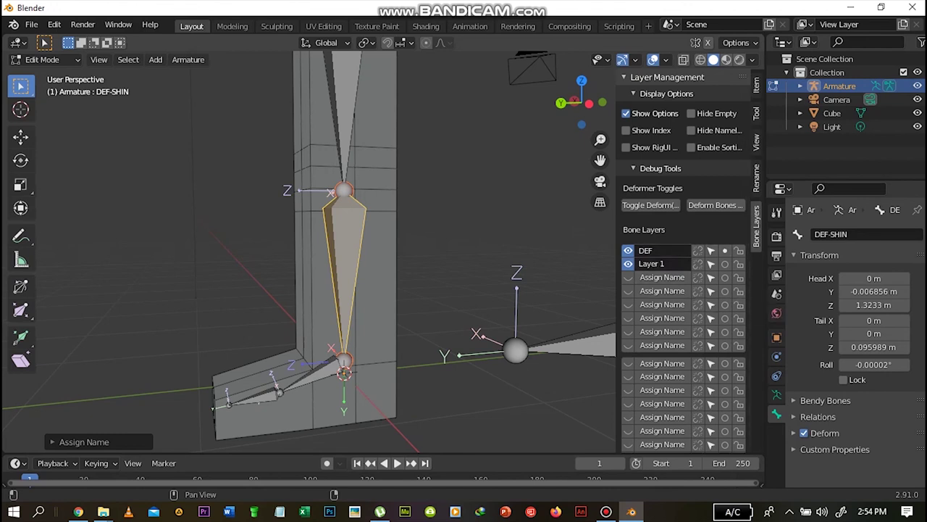
{"action": "double_click", "coordinate": [640, 264]}
{"action": "type", "text": "TGT"}
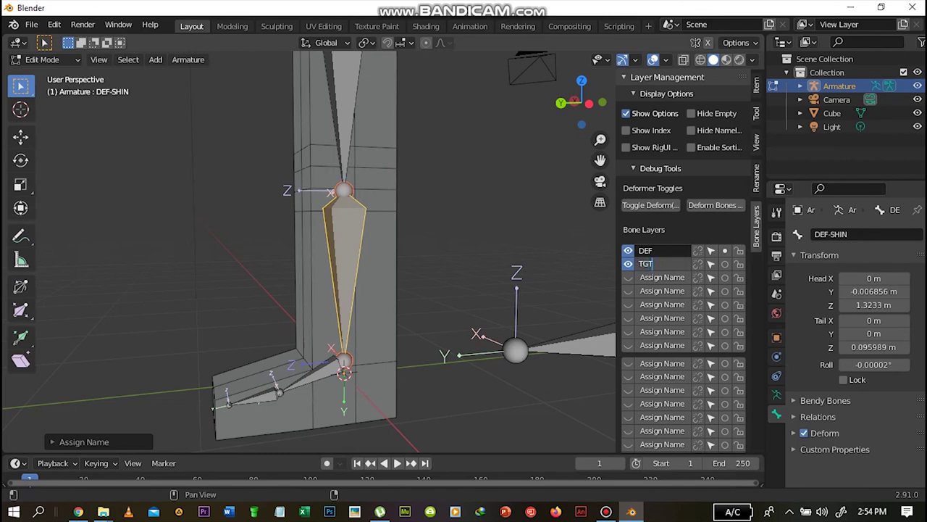
{"action": "key", "text": "Return"}
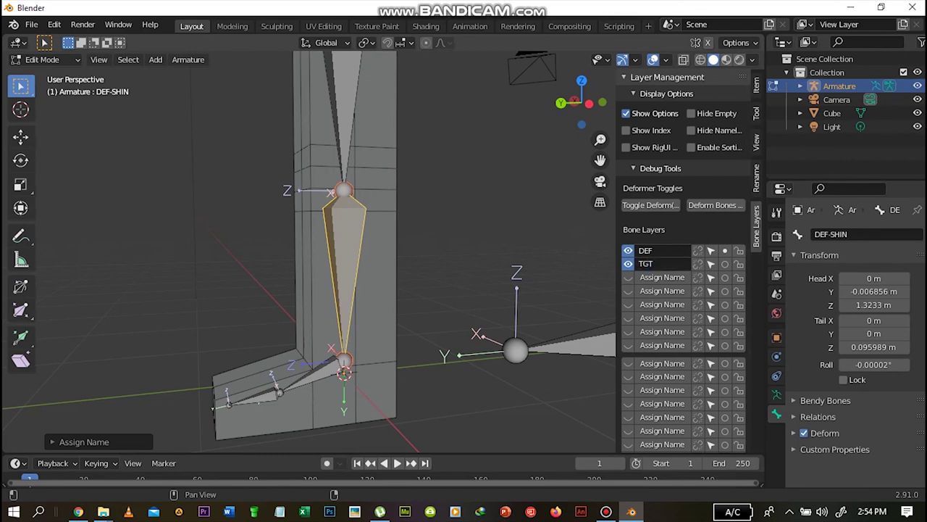
Select the ROOT bone behind the leg and disable its Deform option.
{"action": "left_click", "coordinate": [583, 344]}
{"action": "left_click_drag", "start_coordinate": [601, 160], "coordinate": [439, 143]}
{"action": "left_click_drag", "start_coordinate": [600, 140], "coordinate": [528, 161]}
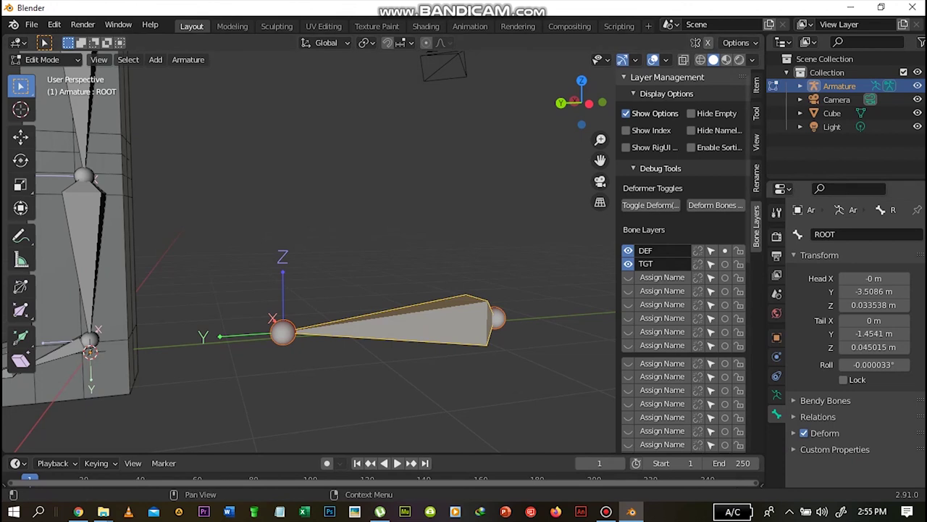
{"action": "left_click", "coordinate": [804, 432]}
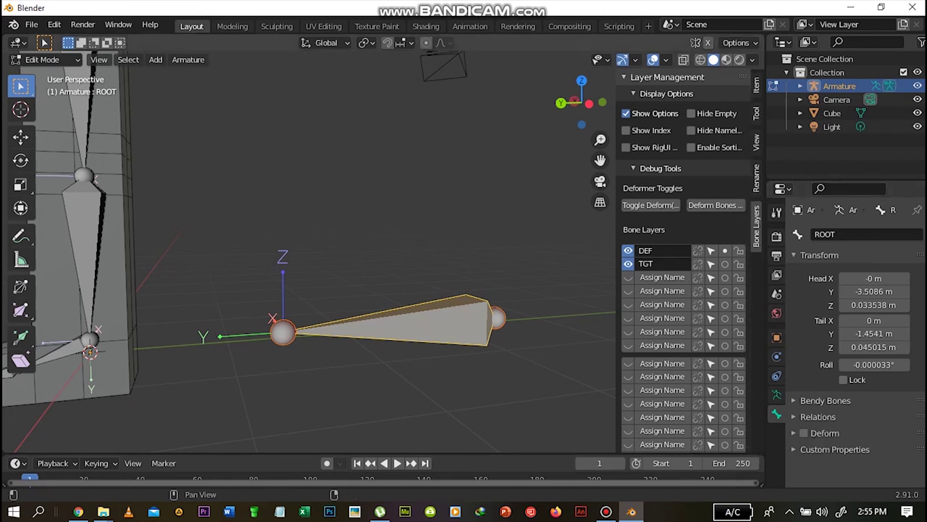
Duplicate the thigh, shin and foot bones in place and move the copies to the TGT bone layer.
{"action": "left_click_drag", "start_coordinate": [599, 139], "coordinate": [601, 152]}
{"action": "left_click_drag", "start_coordinate": [582, 103], "coordinate": [625, 106]}
{"action": "left_click_drag", "start_coordinate": [600, 160], "coordinate": [718, 174]}
{"action": "left_click_drag", "start_coordinate": [600, 139], "coordinate": [601, 190]}
{"action": "left_click", "coordinate": [309, 160]}
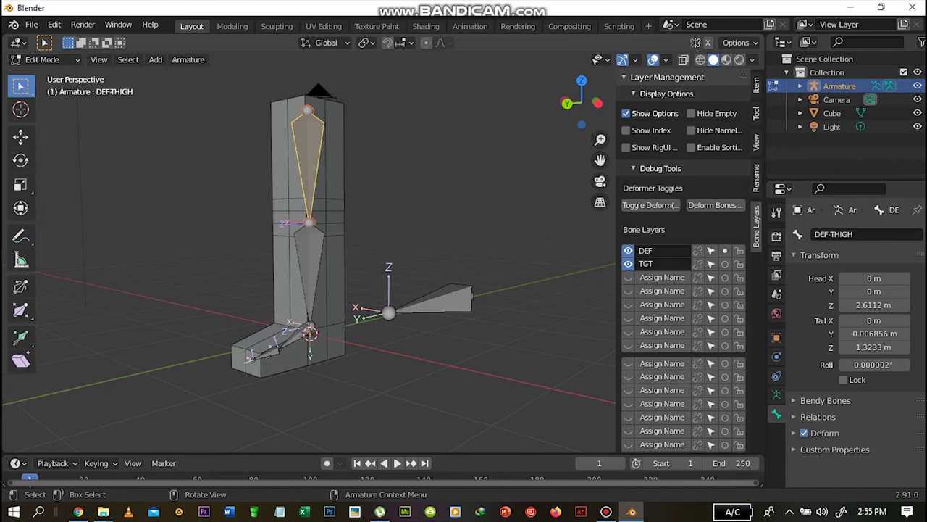
{"action": "left_click_drag", "start_coordinate": [322, 106], "coordinate": [218, 410]}
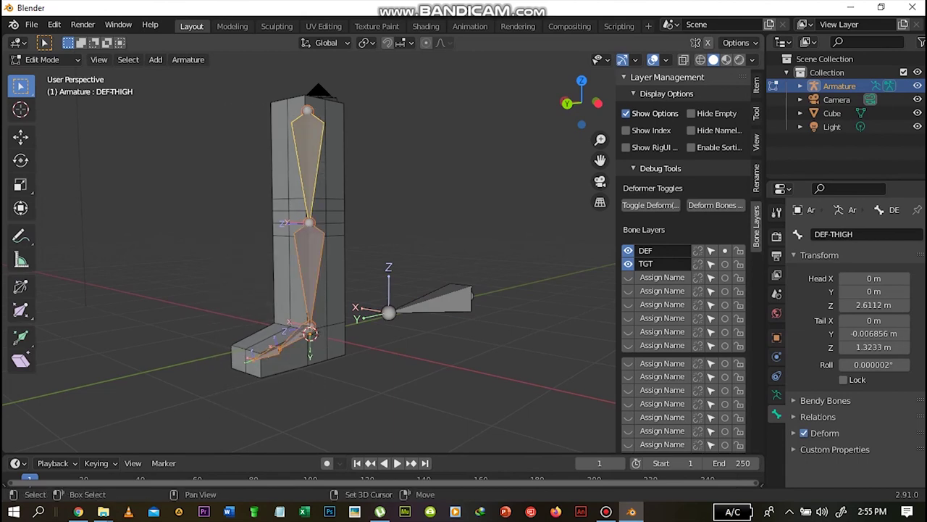
{"action": "key", "text": "shift+d"}
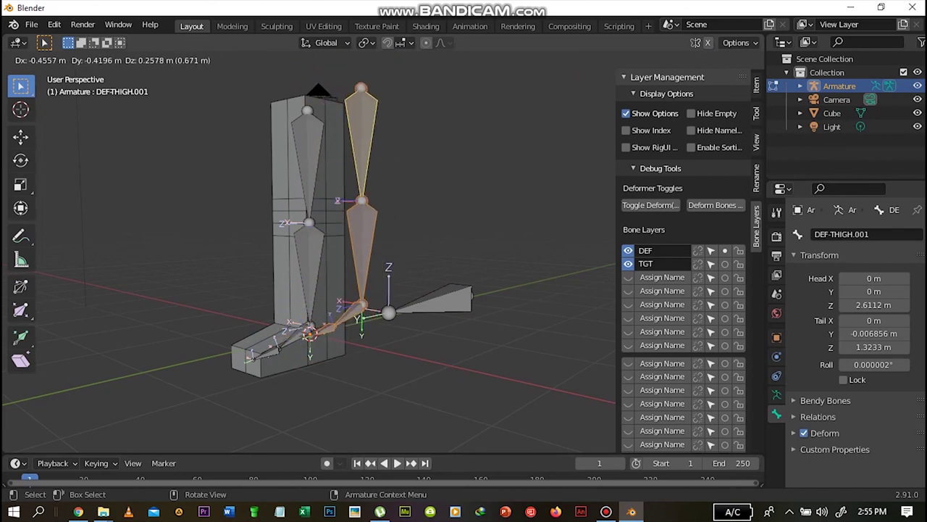
{"action": "key", "text": "Escape"}
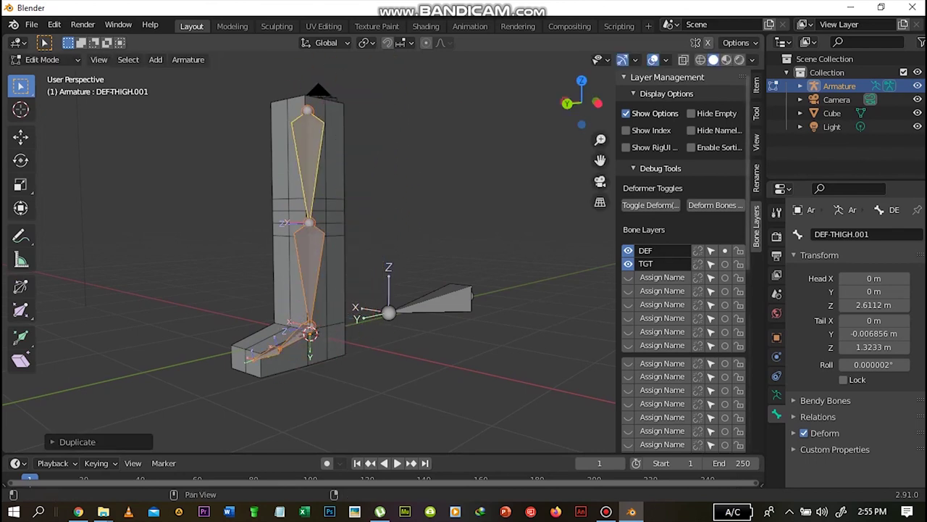
{"action": "left_click", "coordinate": [725, 264]}
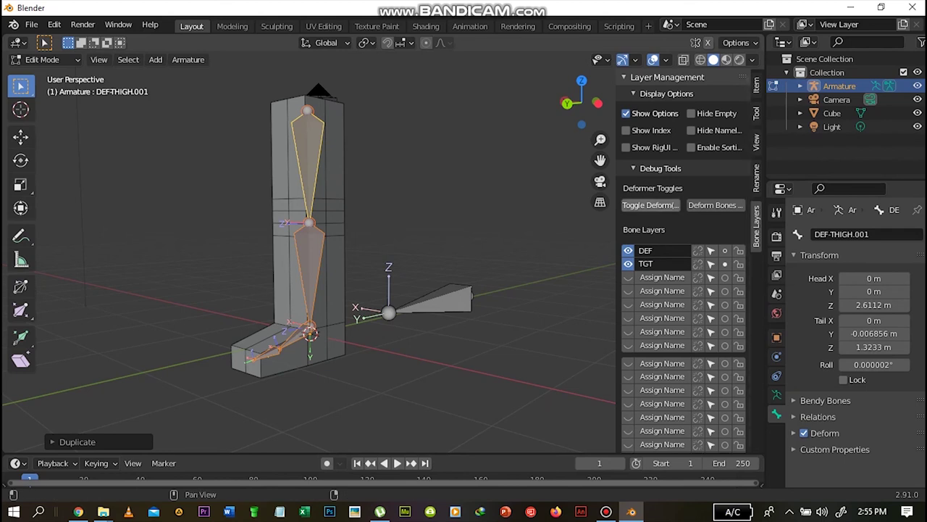
Set the target of the Simple Renaming add-on to Bone.
{"action": "left_click", "coordinate": [632, 77]}
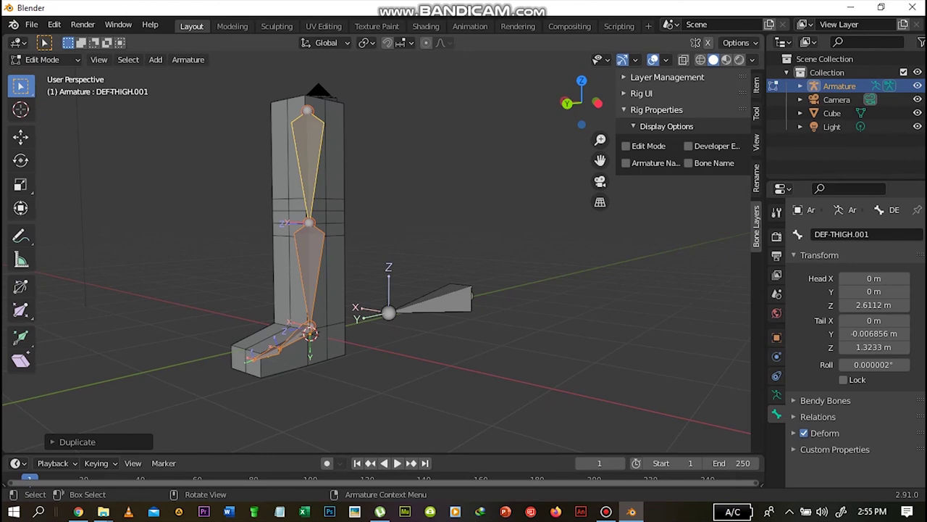
{"action": "left_click", "coordinate": [756, 179]}
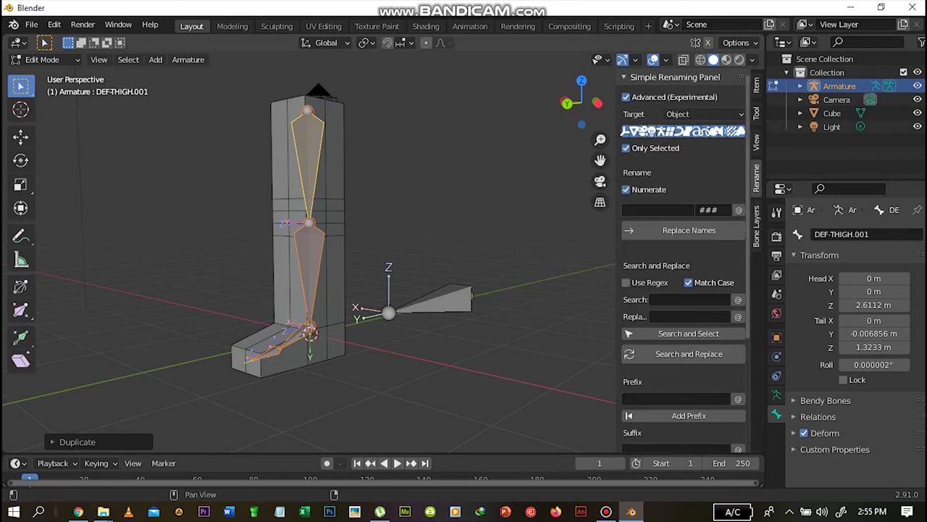
{"action": "scroll", "coordinate": [684, 261], "scroll_direction": "down", "scroll_amount": 3}
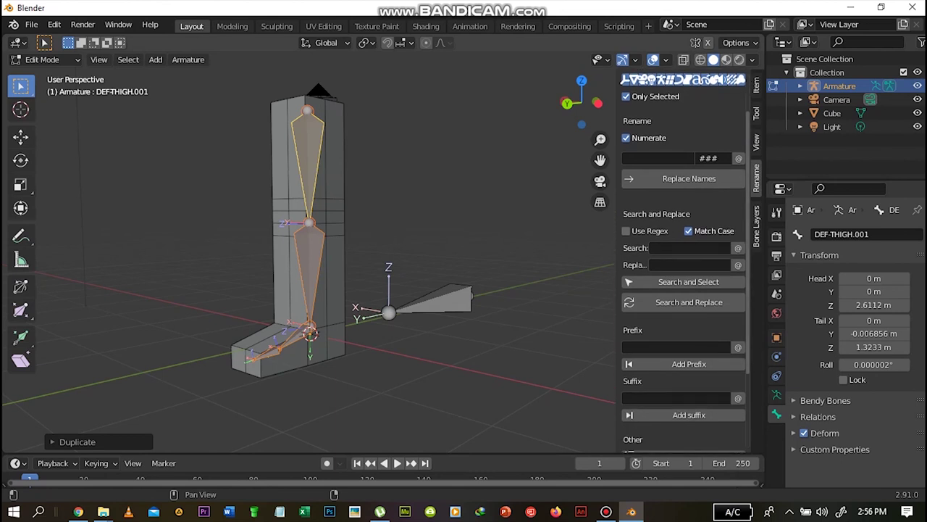
{"action": "scroll", "coordinate": [684, 261], "scroll_direction": "up", "scroll_amount": 3}
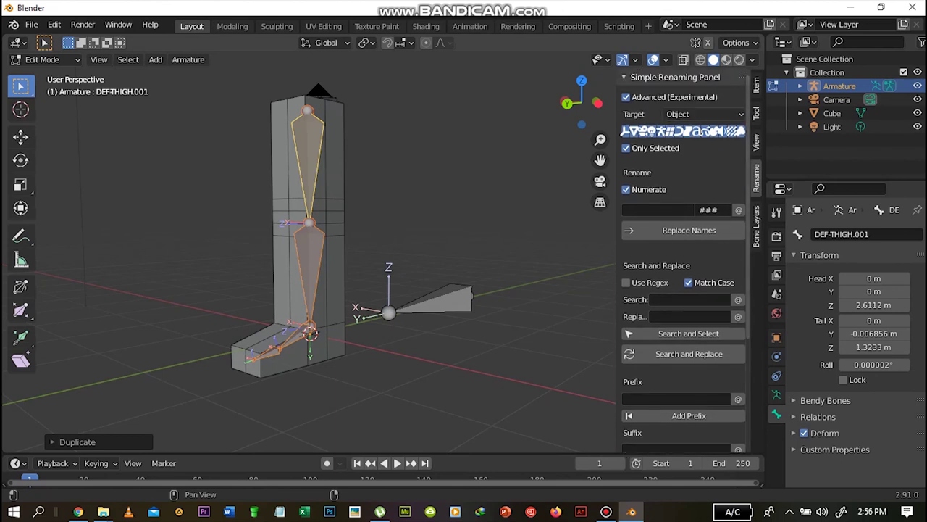
{"action": "left_click", "coordinate": [675, 76]}
{"action": "left_click", "coordinate": [675, 77]}
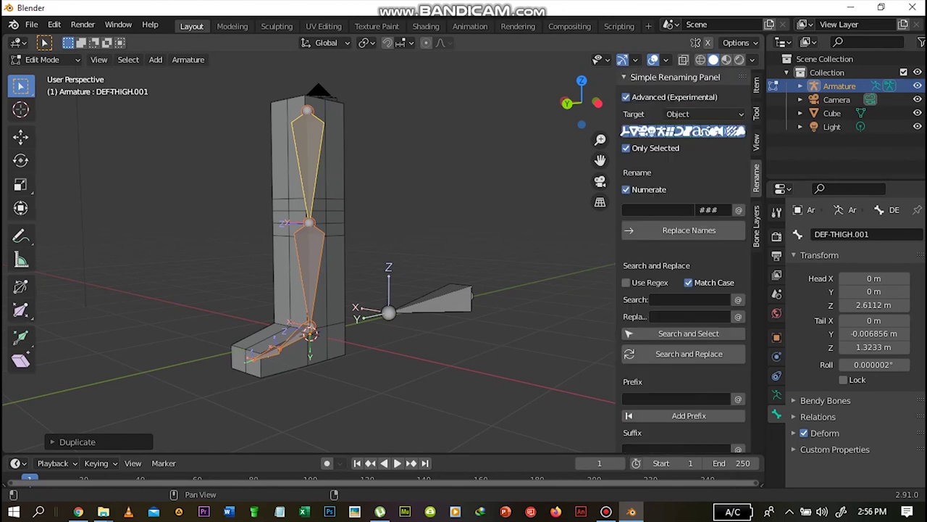
{"action": "left_click", "coordinate": [699, 114]}
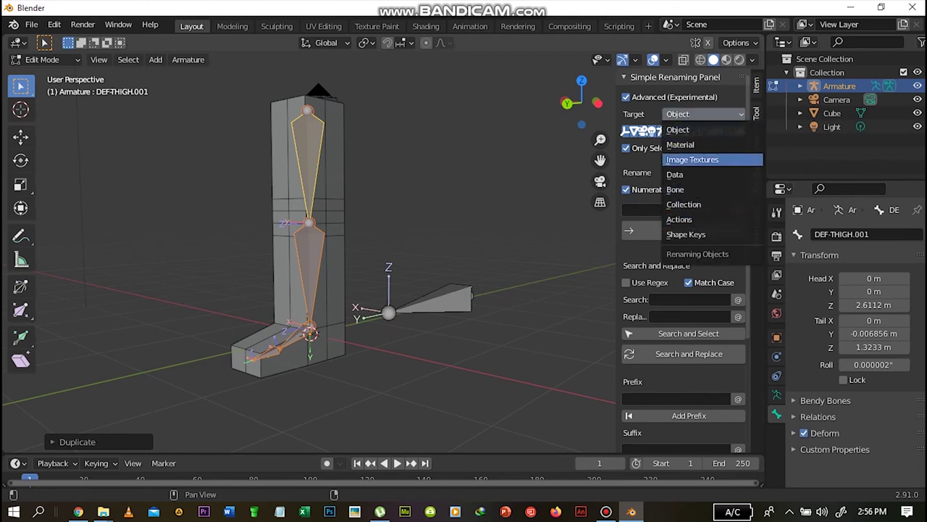
{"action": "left_click", "coordinate": [675, 189]}
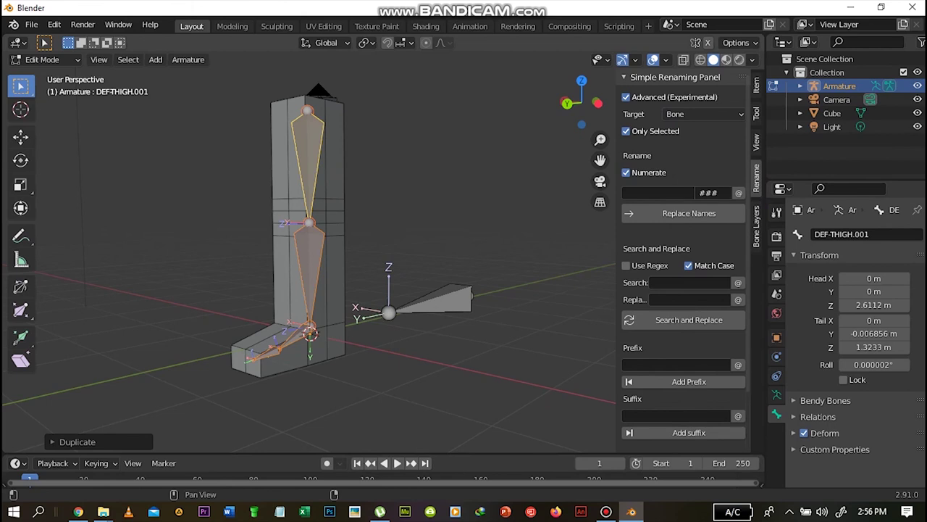
{"action": "left_click", "coordinate": [699, 114]}
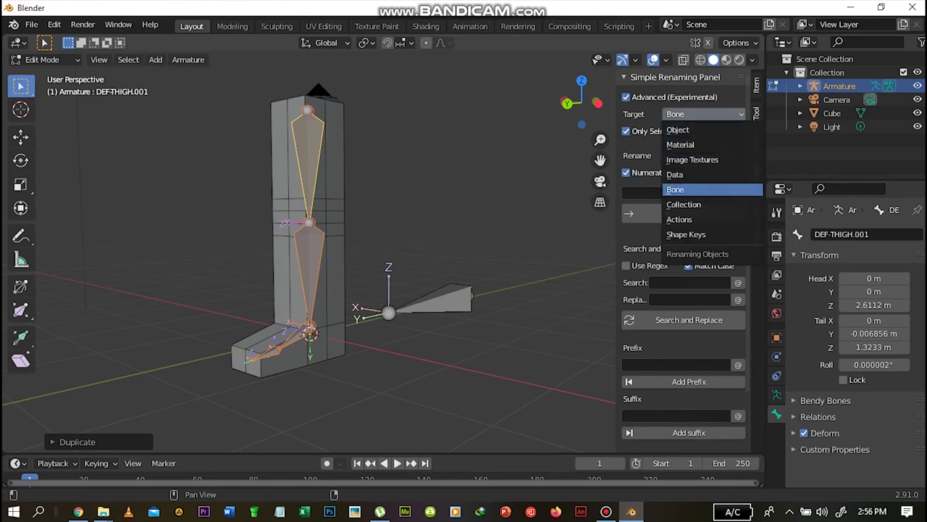
{"action": "left_click", "coordinate": [675, 189]}
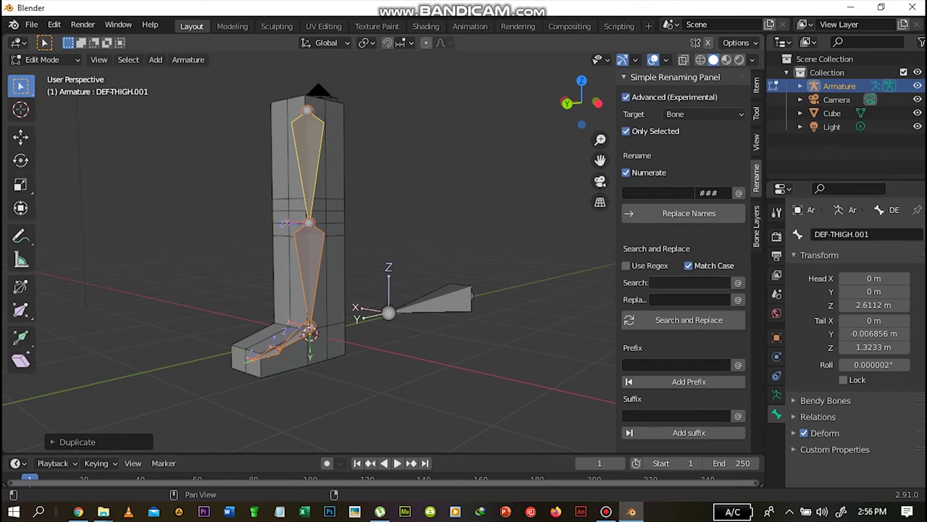
Replace DEF with TGT in the names of the selected duplicate bones using search and replace.
{"action": "left_click", "coordinate": [689, 282]}
{"action": "type", "text": "DEF"}
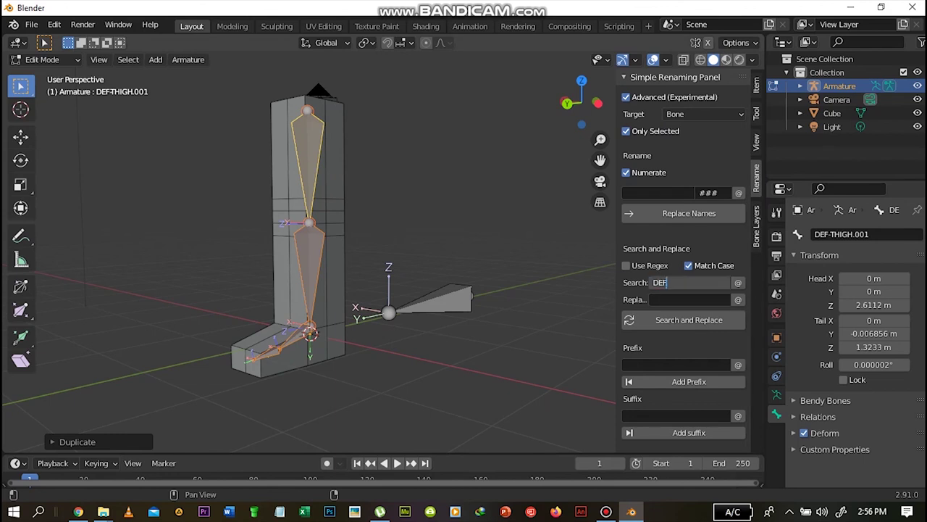
{"action": "left_click", "coordinate": [689, 299]}
{"action": "left_click", "coordinate": [689, 299]}
{"action": "type", "text": "TGT"}
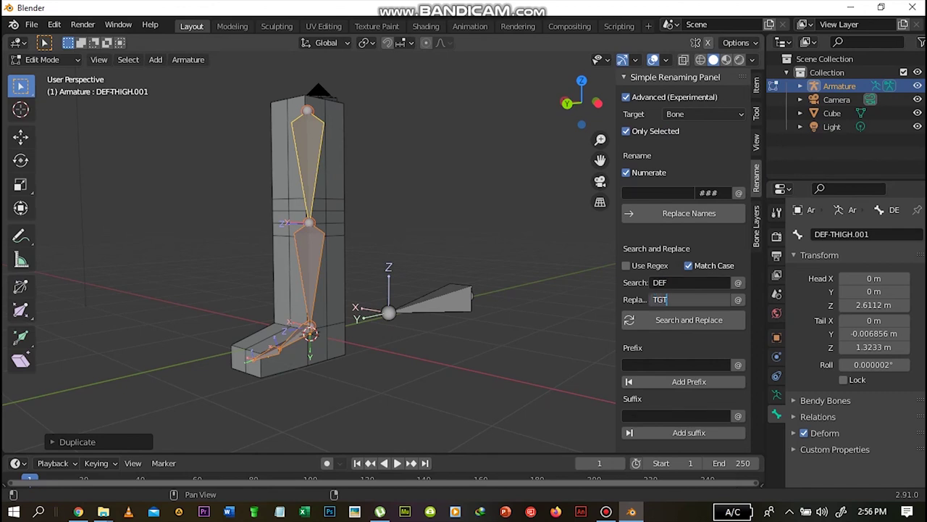
{"action": "key", "text": "Return"}
{"action": "left_click", "coordinate": [689, 319]}
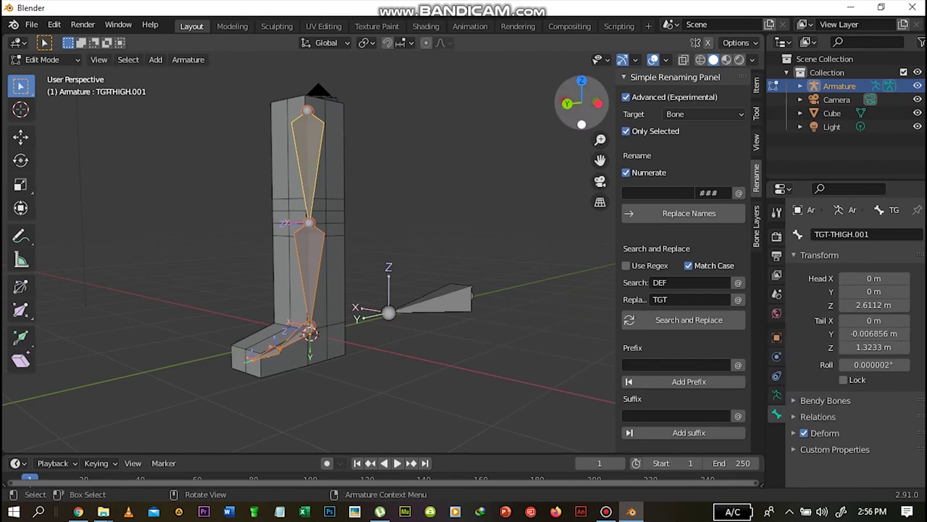
Hide the DEF bone layer and check the names of the duplicated thigh and shin bones.
{"action": "mouse_move", "coordinate": [568, 104]}
{"action": "left_mouse_down"}
{"action": "mouse_move", "coordinate": [540, 117]}
{"action": "mouse_move", "coordinate": [577, 112]}
{"action": "left_mouse_up"}
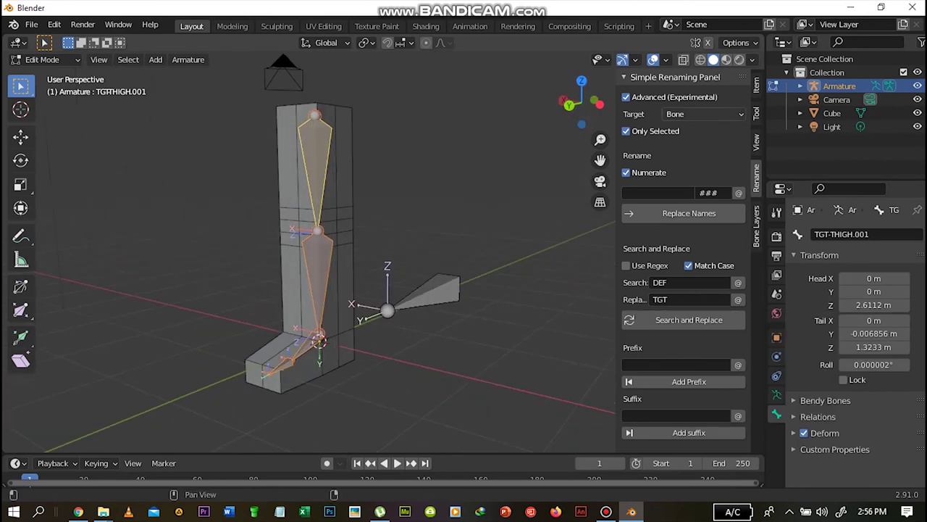
{"action": "left_click", "coordinate": [674, 77]}
{"action": "left_click", "coordinate": [756, 226]}
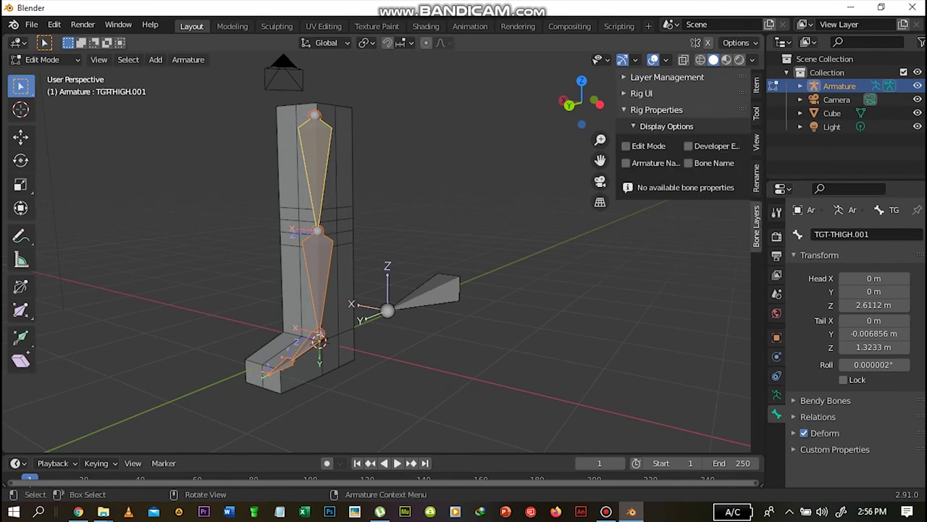
{"action": "left_click", "coordinate": [658, 76]}
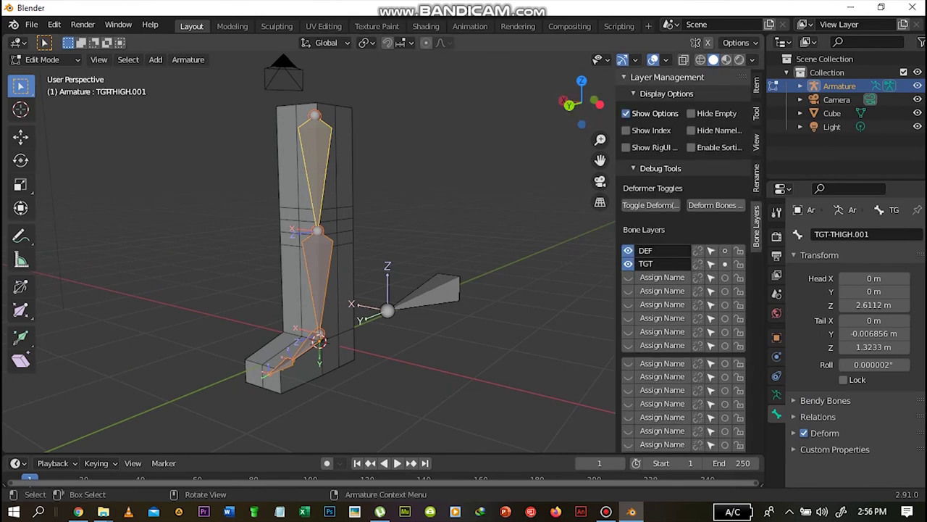
{"action": "left_click", "coordinate": [628, 250]}
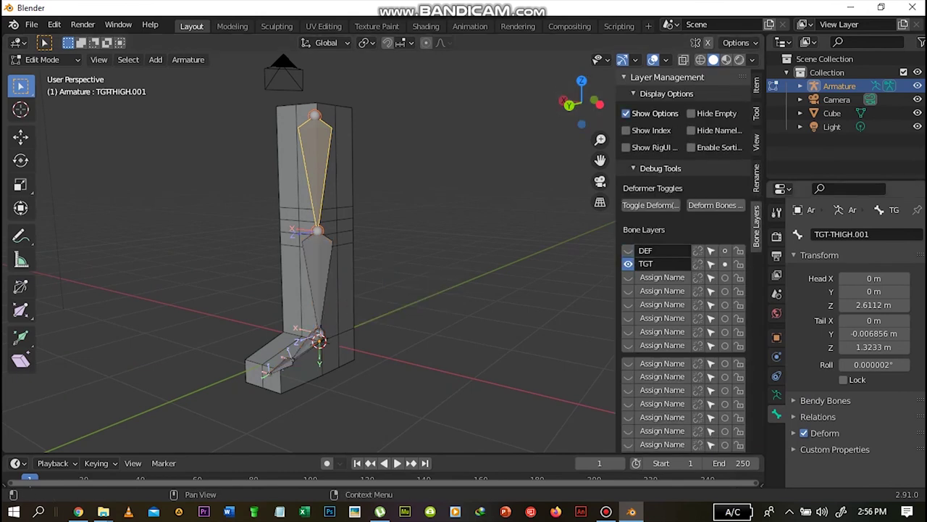
{"action": "left_click", "coordinate": [318, 275]}
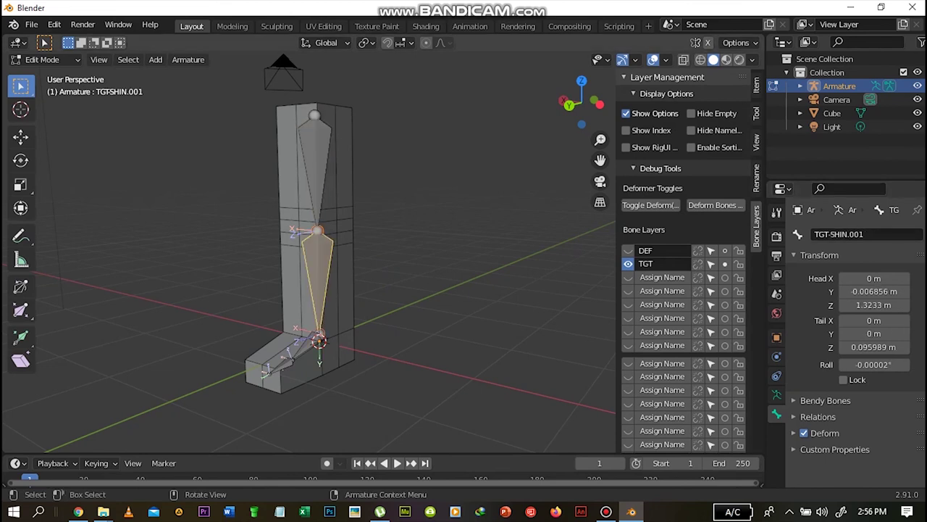
{"action": "left_click", "coordinate": [316, 166]}
{"action": "left_click", "coordinate": [318, 276]}
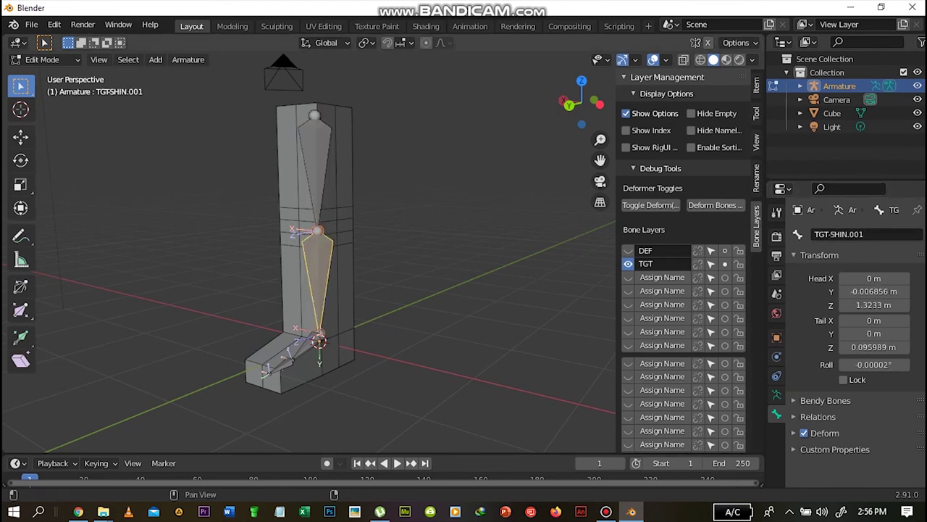
{"action": "left_click", "coordinate": [840, 234]}
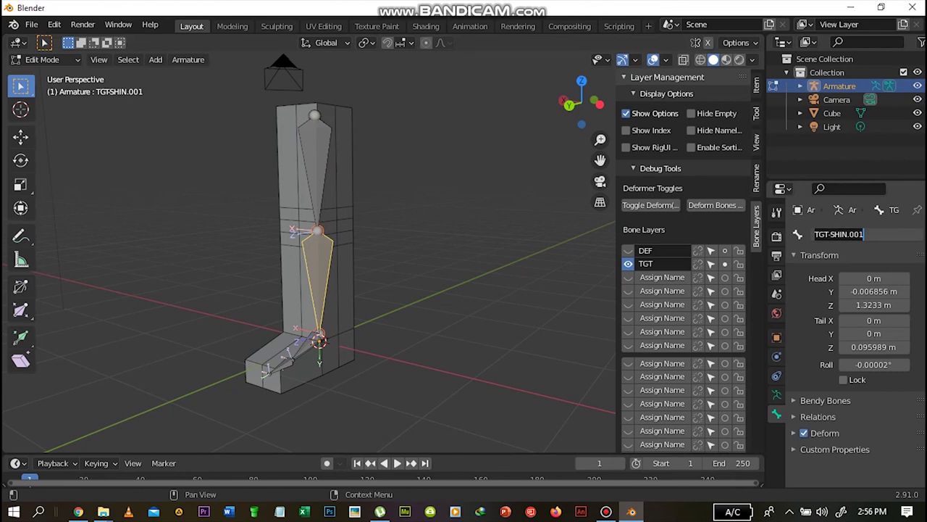
Show the DEF bone layer, hide the TGT layer and select the thigh bone.
{"action": "left_click", "coordinate": [627, 249]}
{"action": "left_click", "coordinate": [627, 264]}
{"action": "left_click", "coordinate": [316, 167]}
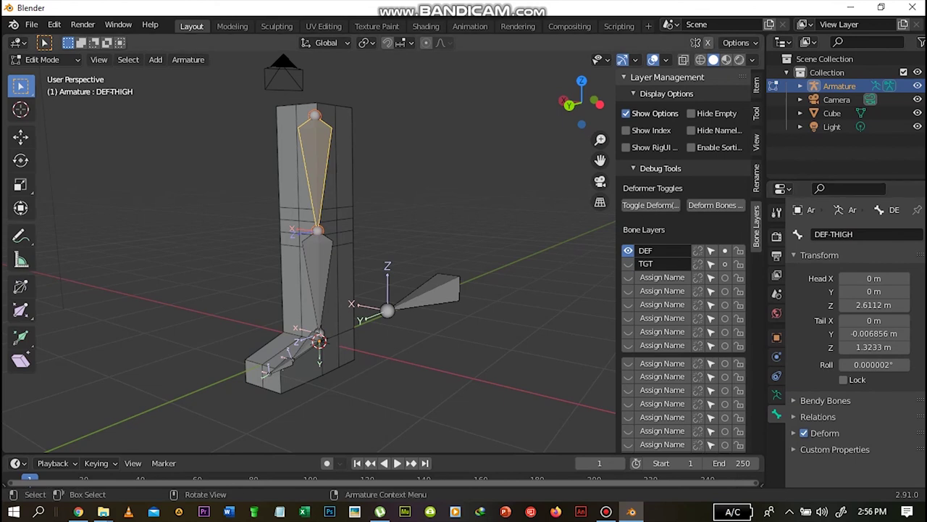